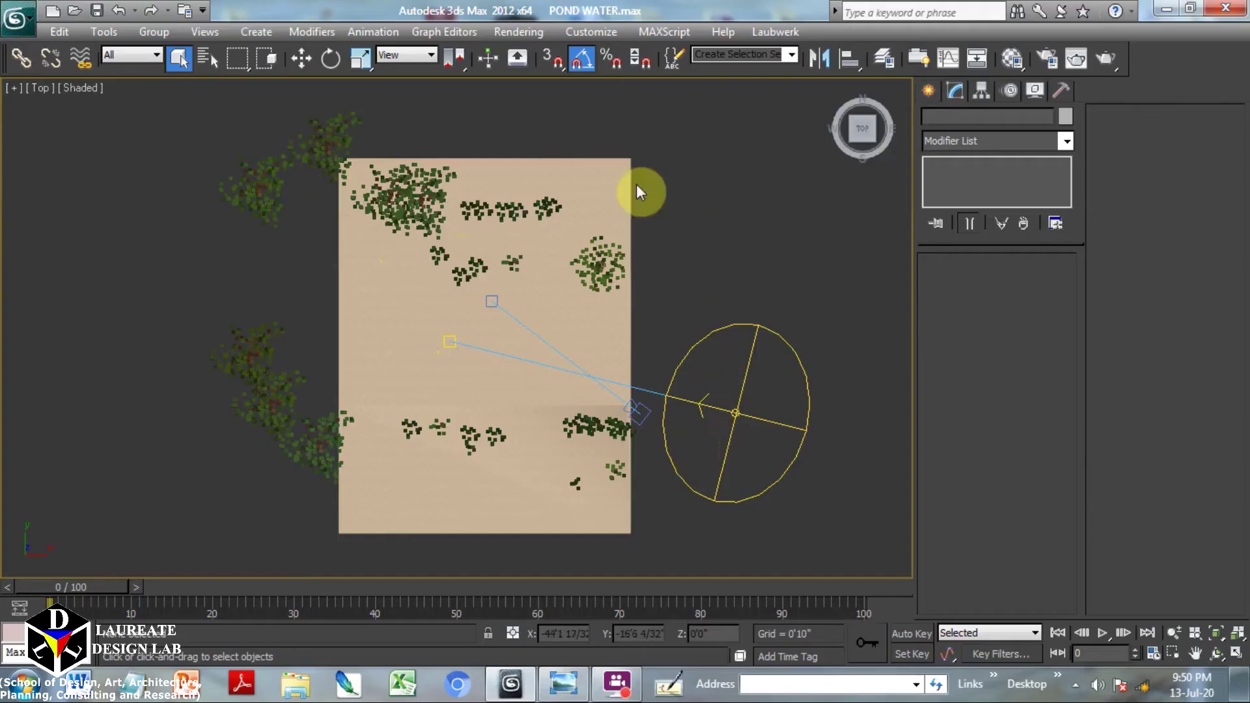
Select Plane001 over the pond and rename it WATER PLANE in the Modify panel
{"action": "left_click", "coordinate": [591, 317]}
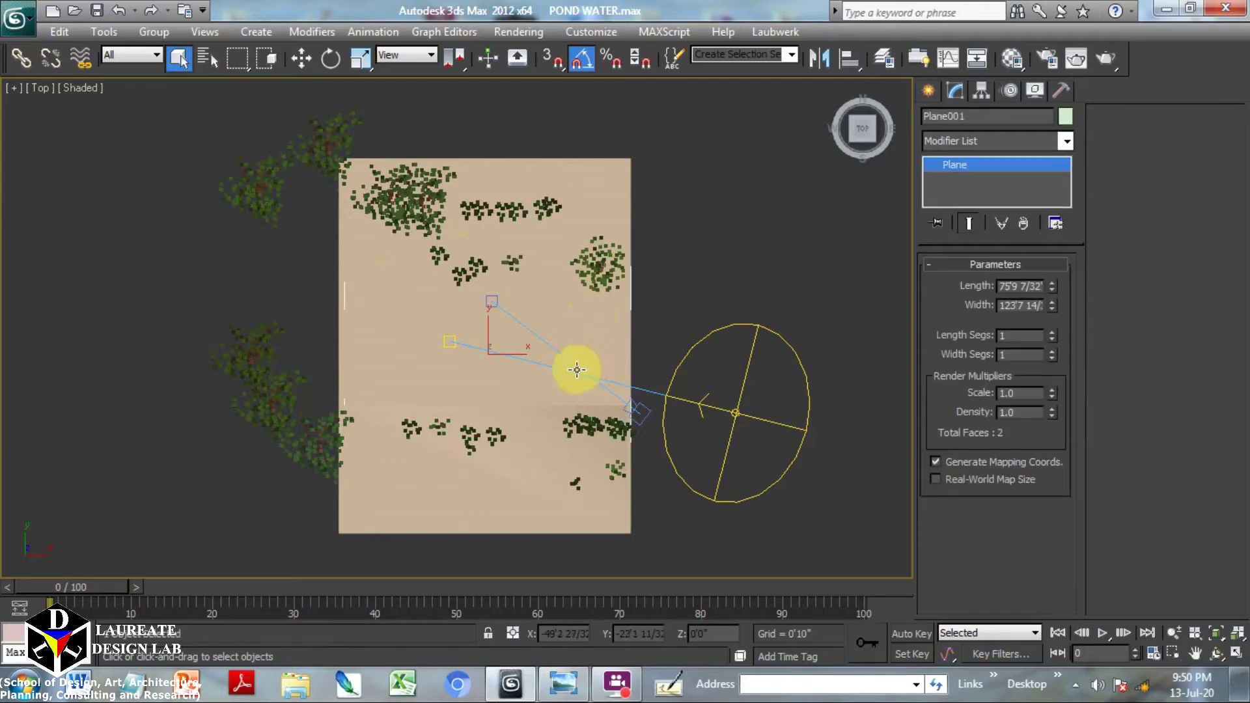
{"action": "middle_click_drag", "start_coordinate": [576, 369], "coordinate": [518, 265], "text": "alt"}
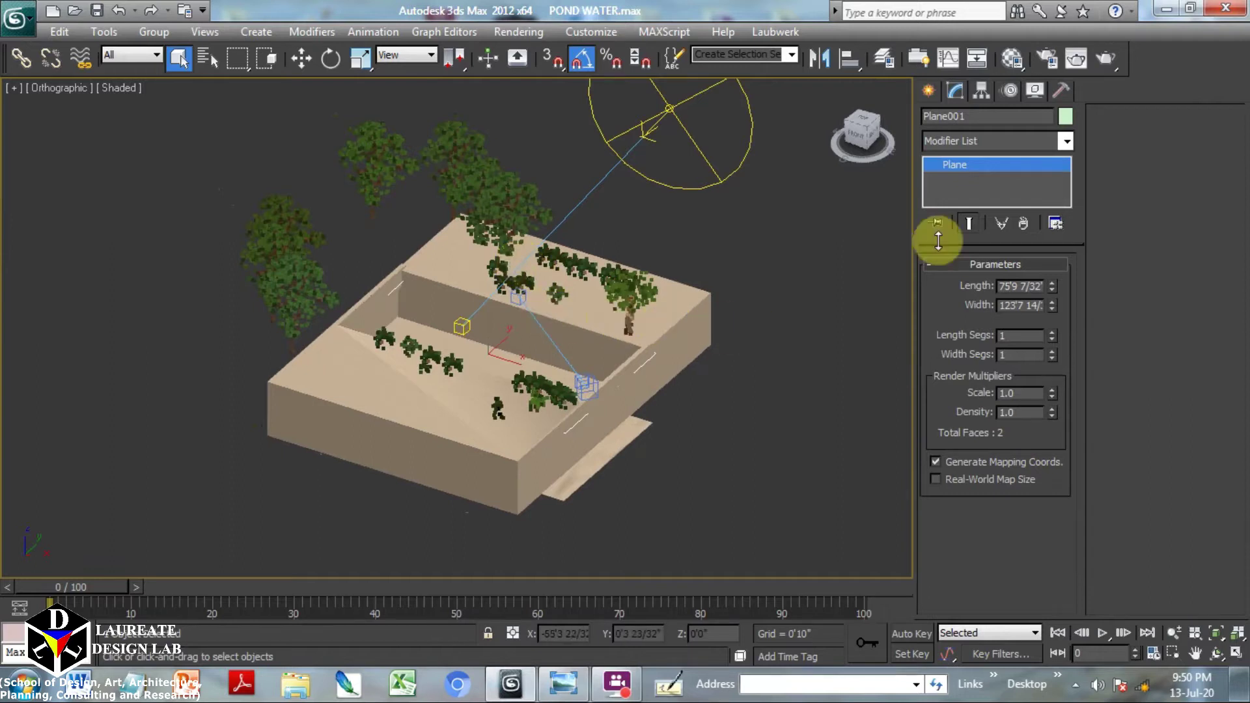
{"action": "left_click", "coordinate": [969, 116]}
{"action": "type", "text": "WATER PLANE"}
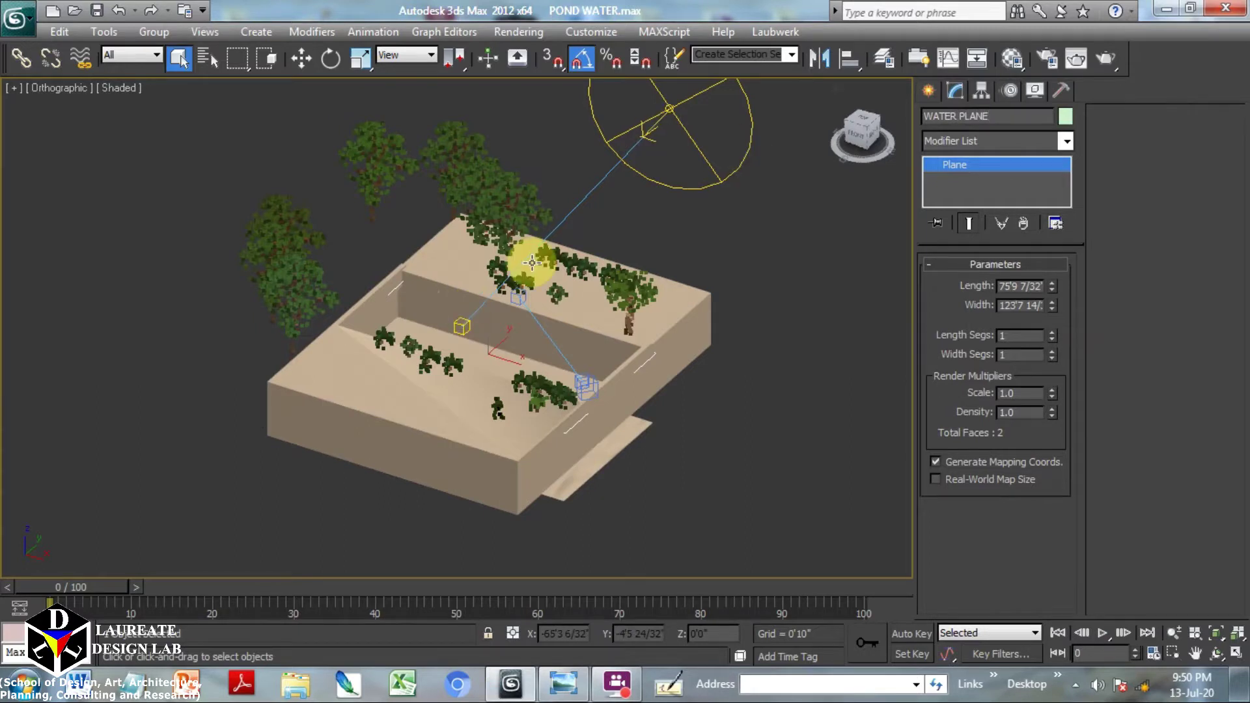
{"action": "scroll", "coordinate": [462, 446], "scroll_direction": "up", "scroll_amount": 3}
{"action": "scroll", "coordinate": [501, 362], "scroll_direction": "up", "scroll_amount": 3}
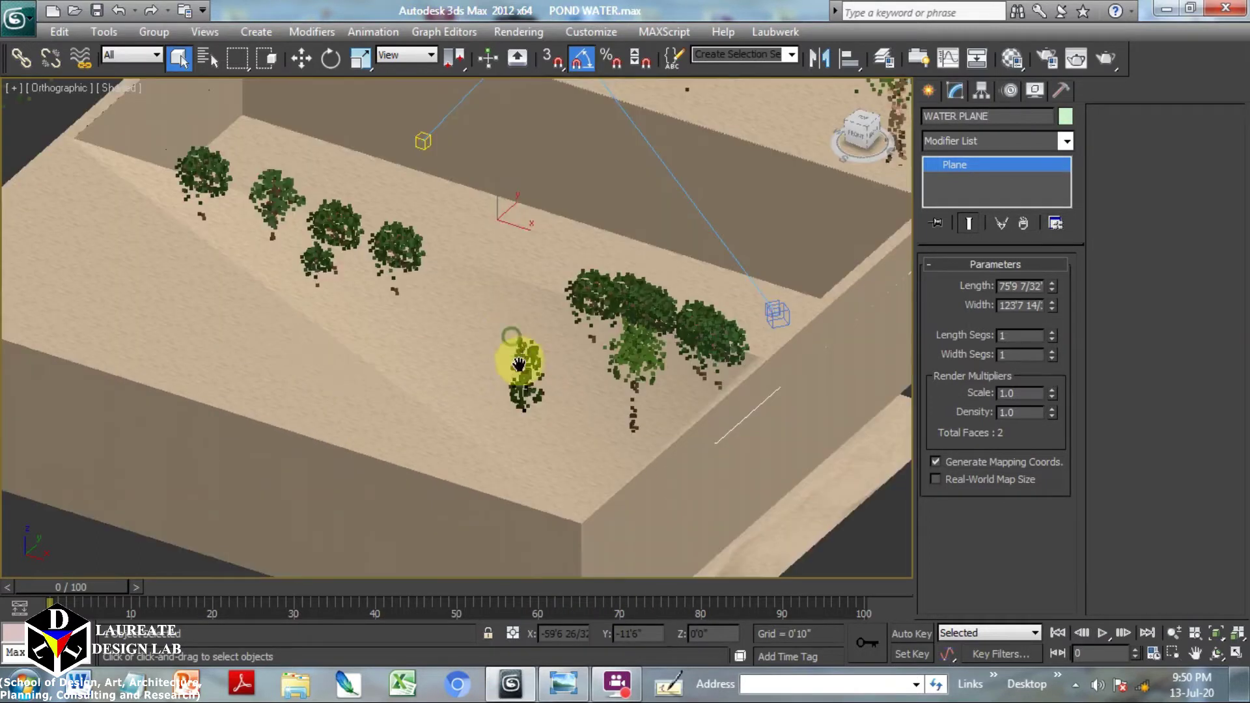
{"action": "mouse_move", "coordinate": [547, 474]}
{"action": "middle_mouse_down"}
{"action": "mouse_move", "coordinate": [515, 424]}
{"action": "mouse_move", "coordinate": [519, 472]}
{"action": "middle_mouse_up"}
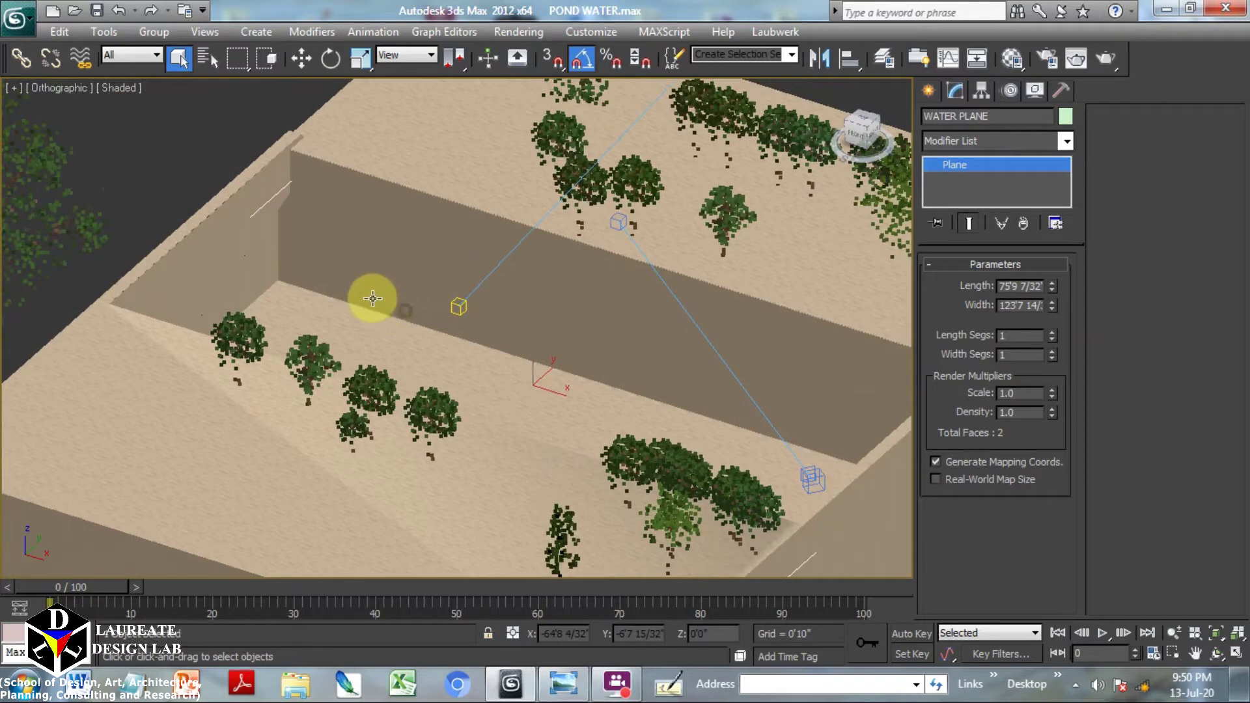
{"action": "mouse_move", "coordinate": [446, 358]}
{"action": "middle_mouse_down", "text": "alt"}
{"action": "mouse_move", "coordinate": [436, 330]}
{"action": "mouse_move", "coordinate": [470, 355]}
{"action": "middle_mouse_up", "text": "alt"}
{"action": "middle_click_drag", "start_coordinate": [393, 335], "coordinate": [497, 335]}
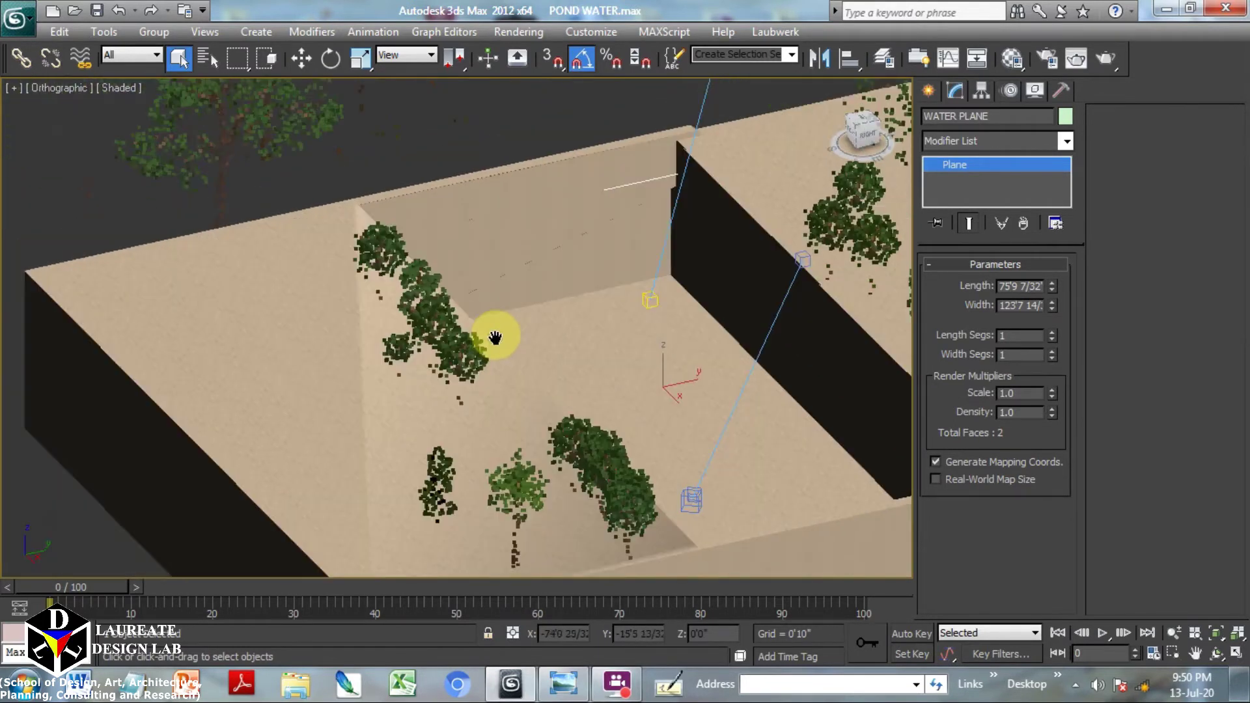
{"action": "left_click", "coordinate": [180, 330]}
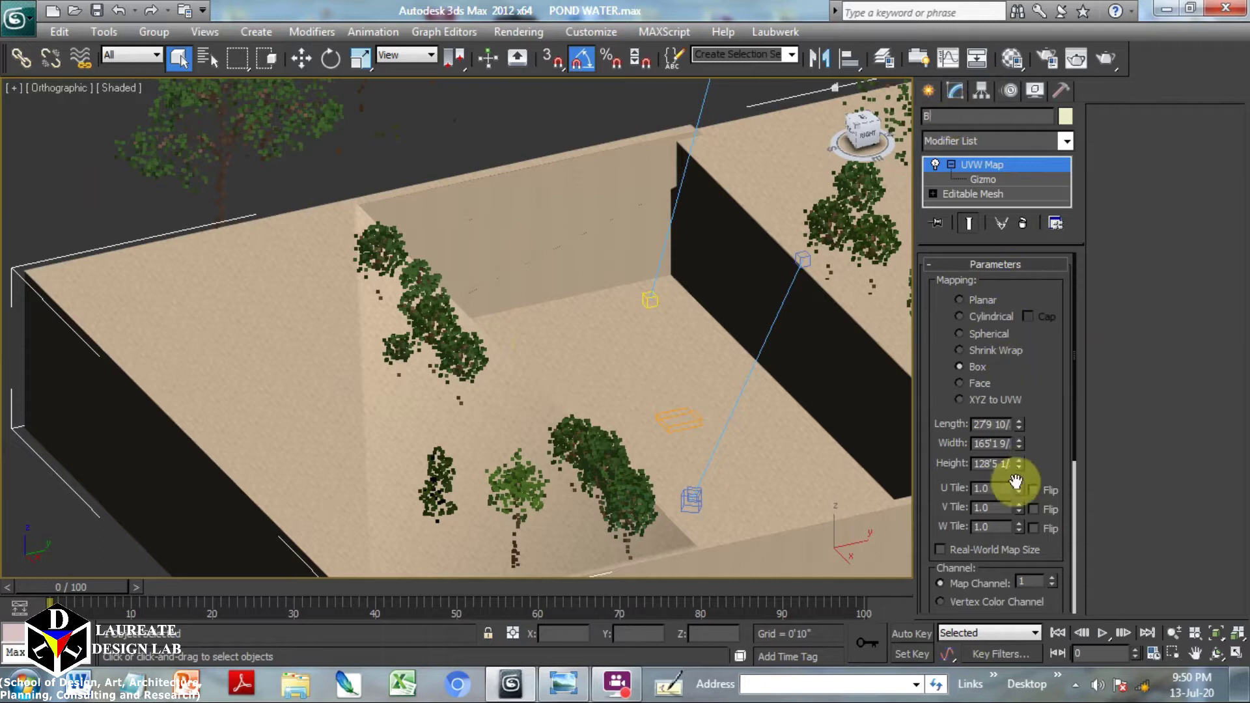
{"action": "mouse_move", "coordinate": [480, 366]}
{"action": "middle_mouse_down"}
{"action": "mouse_move", "coordinate": [362, 365]}
{"action": "mouse_move", "coordinate": [419, 365]}
{"action": "mouse_move", "coordinate": [280, 271]}
{"action": "middle_mouse_up"}
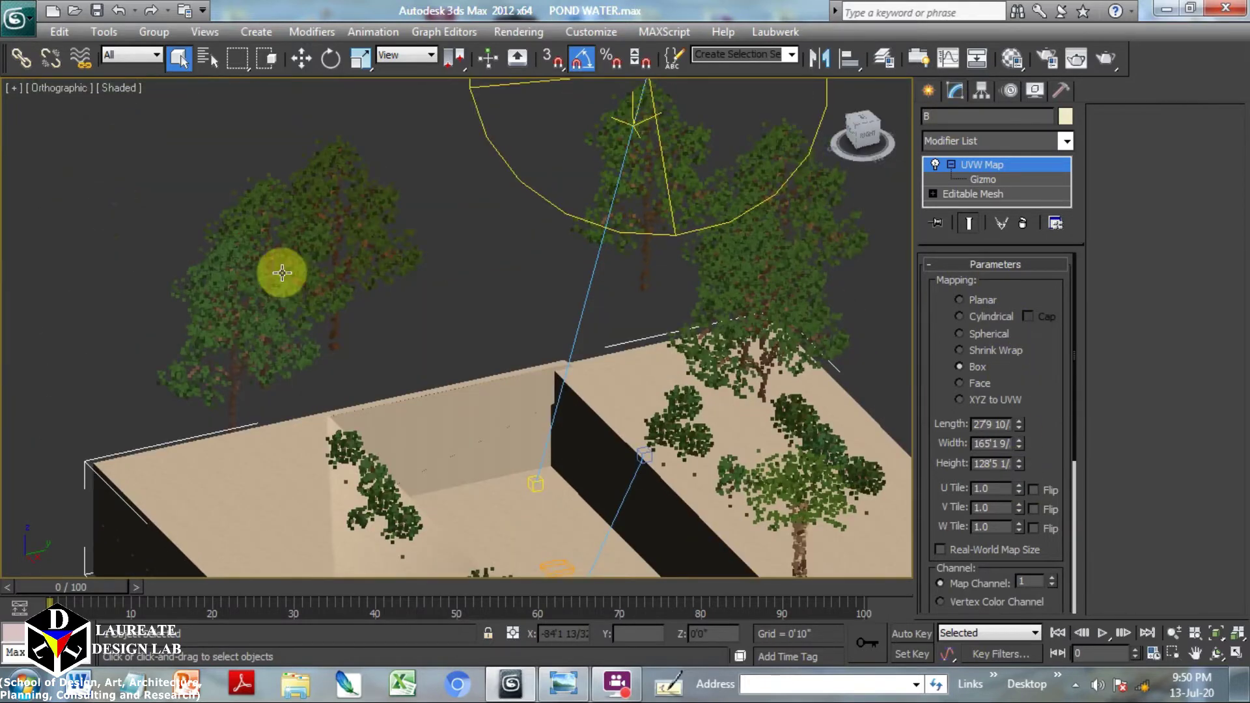
{"action": "left_click", "coordinate": [298, 267]}
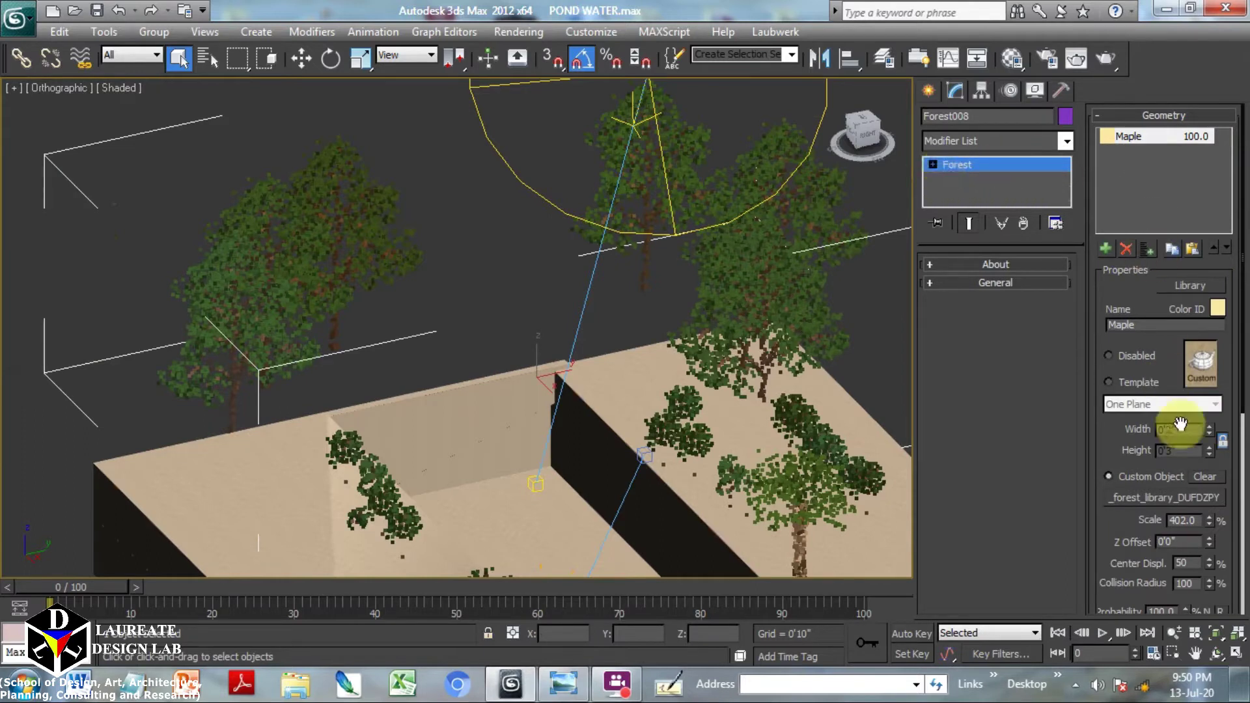
{"action": "mouse_move", "coordinate": [521, 199]}
{"action": "middle_mouse_down", "text": "alt"}
{"action": "mouse_move", "coordinate": [503, 336]}
{"action": "mouse_move", "coordinate": [545, 391]}
{"action": "mouse_move", "coordinate": [631, 354]}
{"action": "mouse_move", "coordinate": [580, 368]}
{"action": "mouse_move", "coordinate": [480, 358]}
{"action": "middle_mouse_up", "text": "alt"}
{"action": "scroll", "coordinate": [497, 354], "scroll_direction": "down", "scroll_amount": 5}
{"action": "scroll", "coordinate": [373, 318], "scroll_direction": "up", "scroll_amount": 3}
Select VRaySun001 and confirm intensity multiplier 1.0 and size multiplier 4.0
{"action": "scroll", "coordinate": [365, 370], "scroll_direction": "up", "scroll_amount": 3}
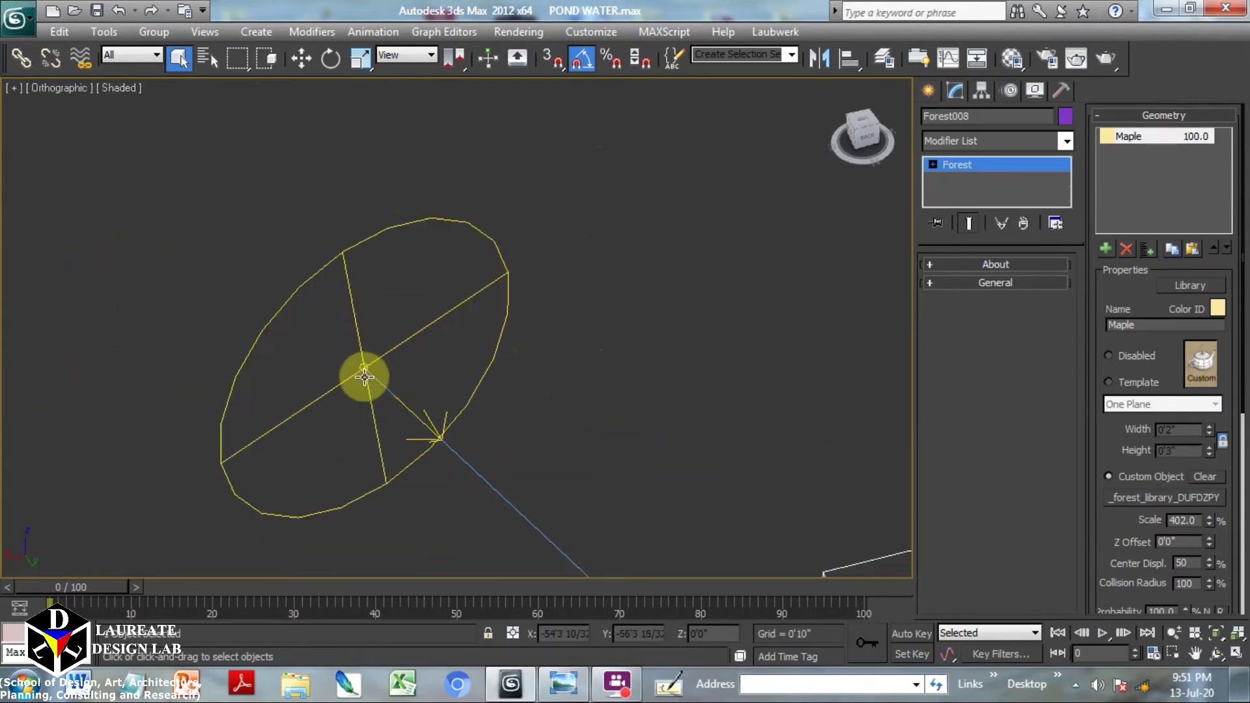
{"action": "left_click", "coordinate": [365, 370]}
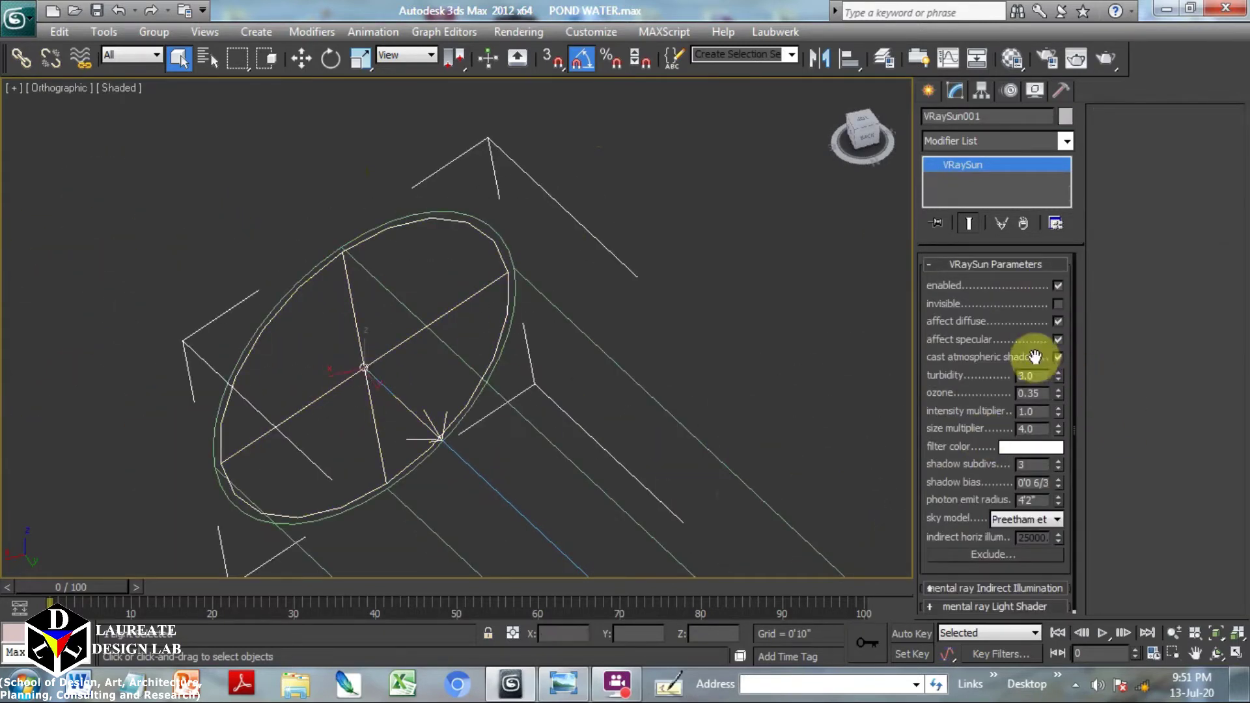
{"action": "left_click_drag", "start_coordinate": [1036, 356], "coordinate": [1037, 352]}
{"action": "double_click", "coordinate": [1045, 407]}
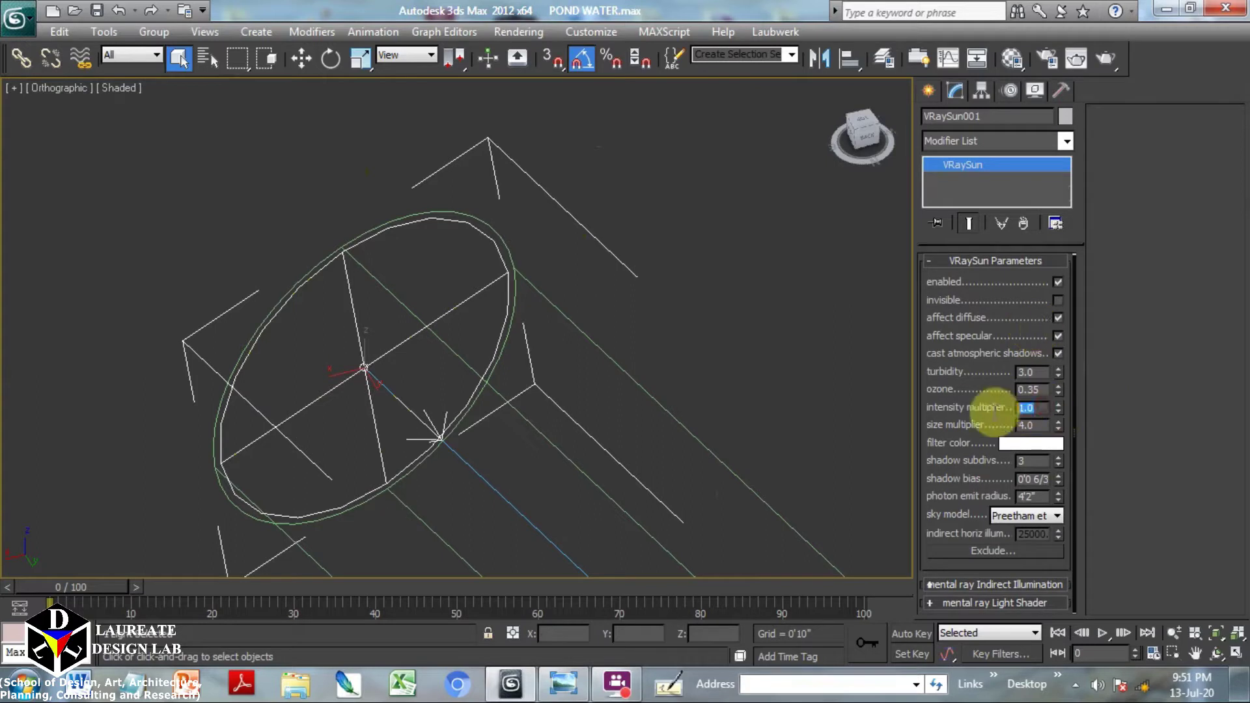
{"action": "key", "text": "Tab"}
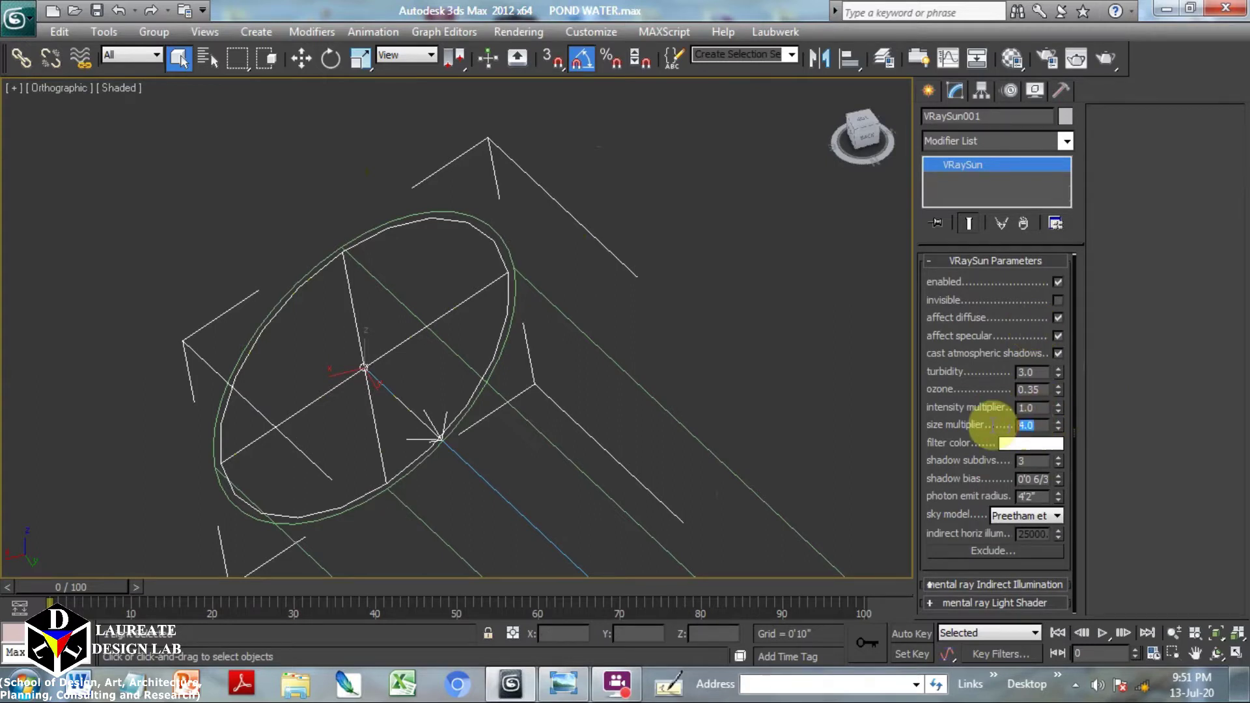
{"action": "key", "text": "Return"}
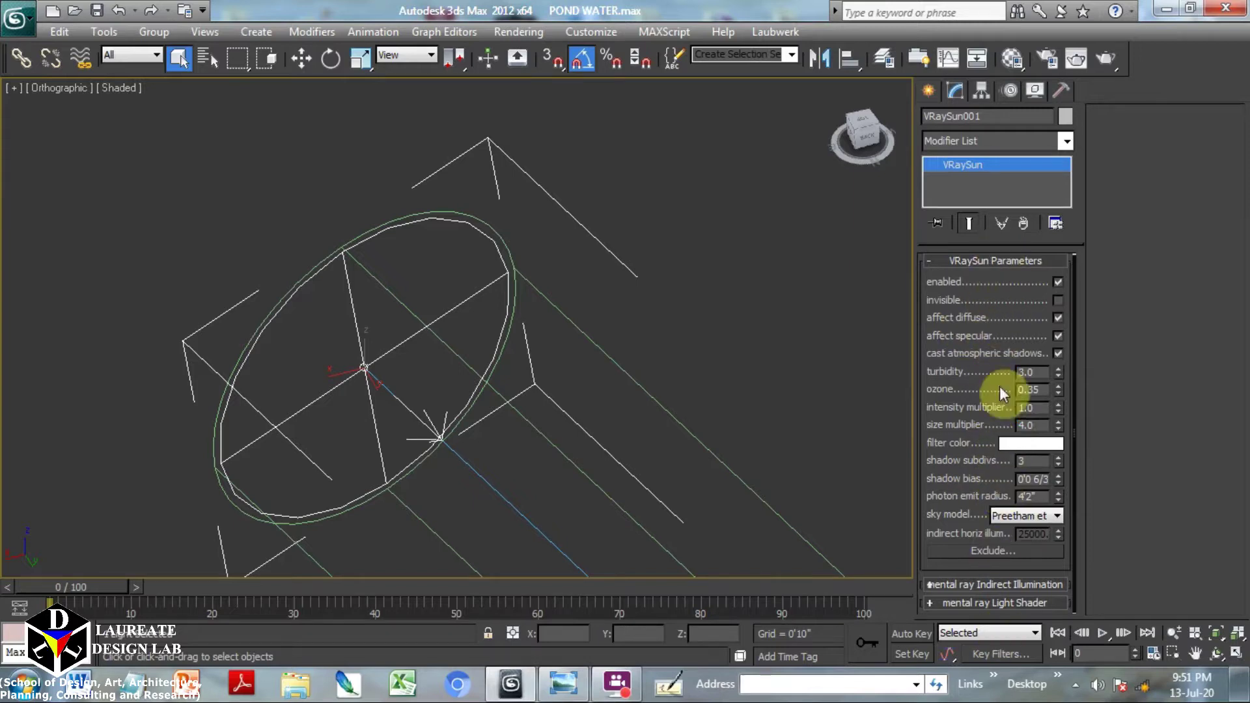
{"action": "key", "text": "c"}
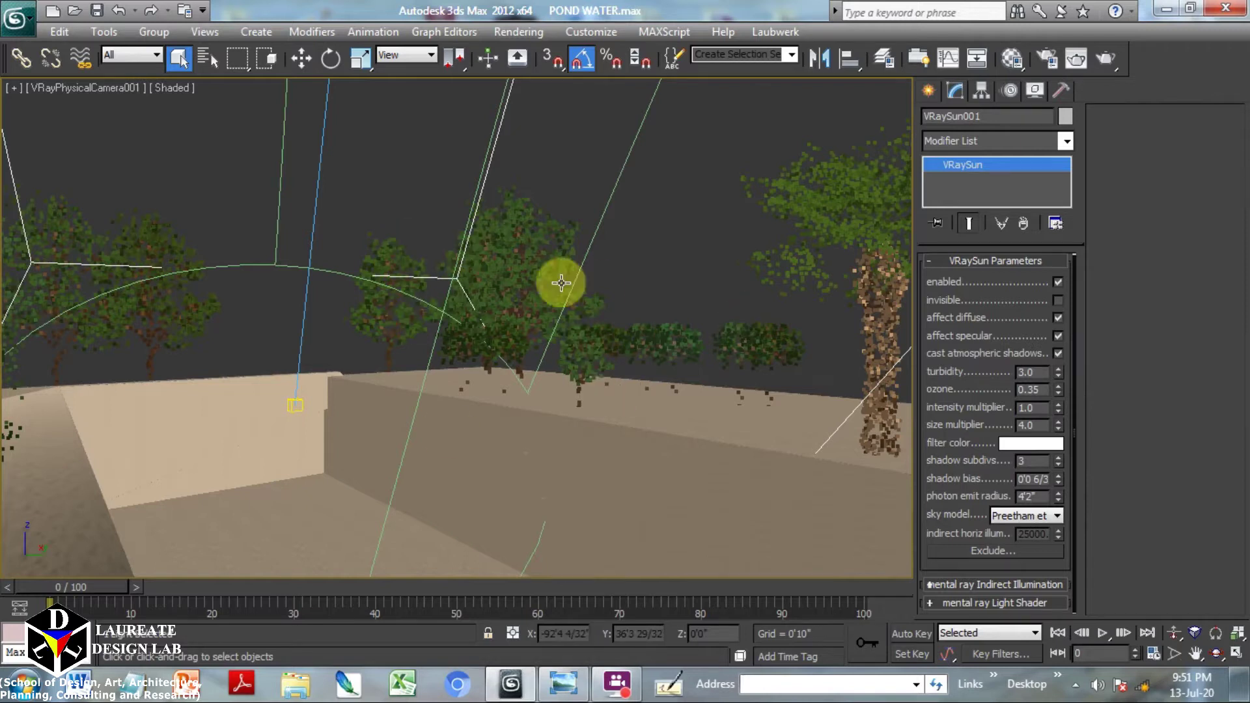
In the Top view, select VRayPhysicalCamera001 and show its Basic parameters
{"action": "key", "text": "t"}
{"action": "middle_click_drag", "start_coordinate": [537, 243], "coordinate": [548, 390]}
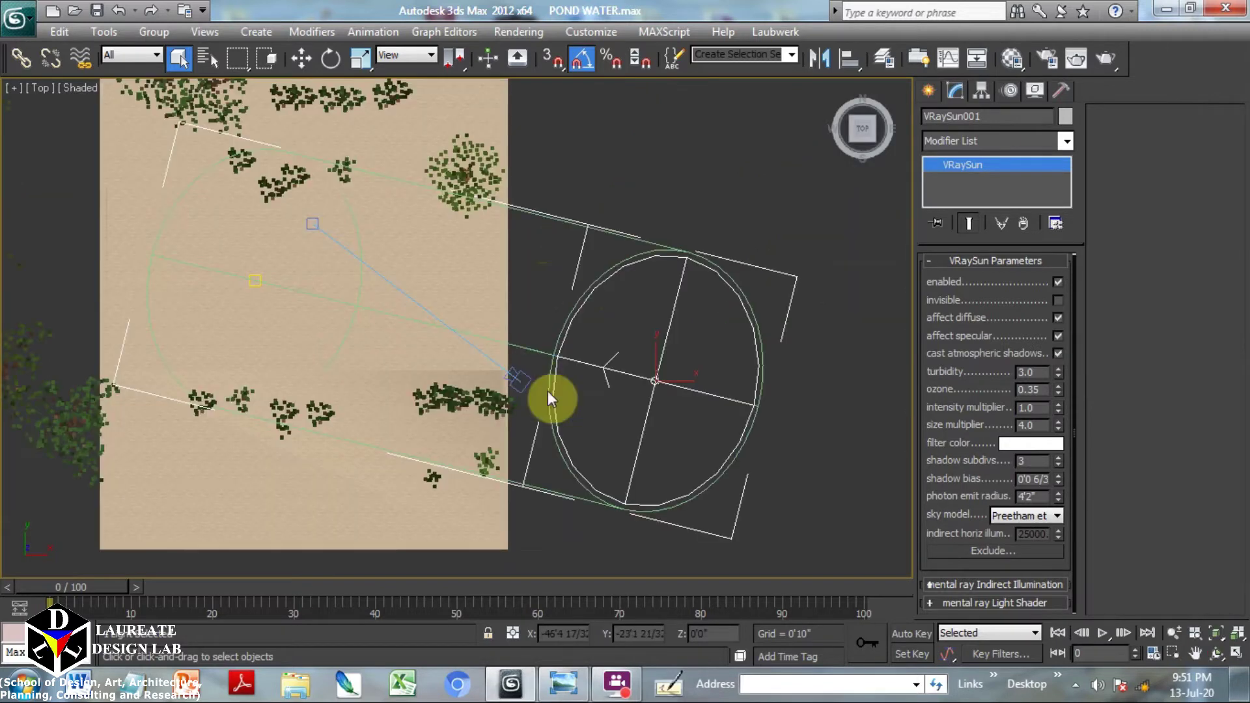
{"action": "left_click", "coordinate": [521, 380]}
{"action": "left_click", "coordinate": [942, 163]}
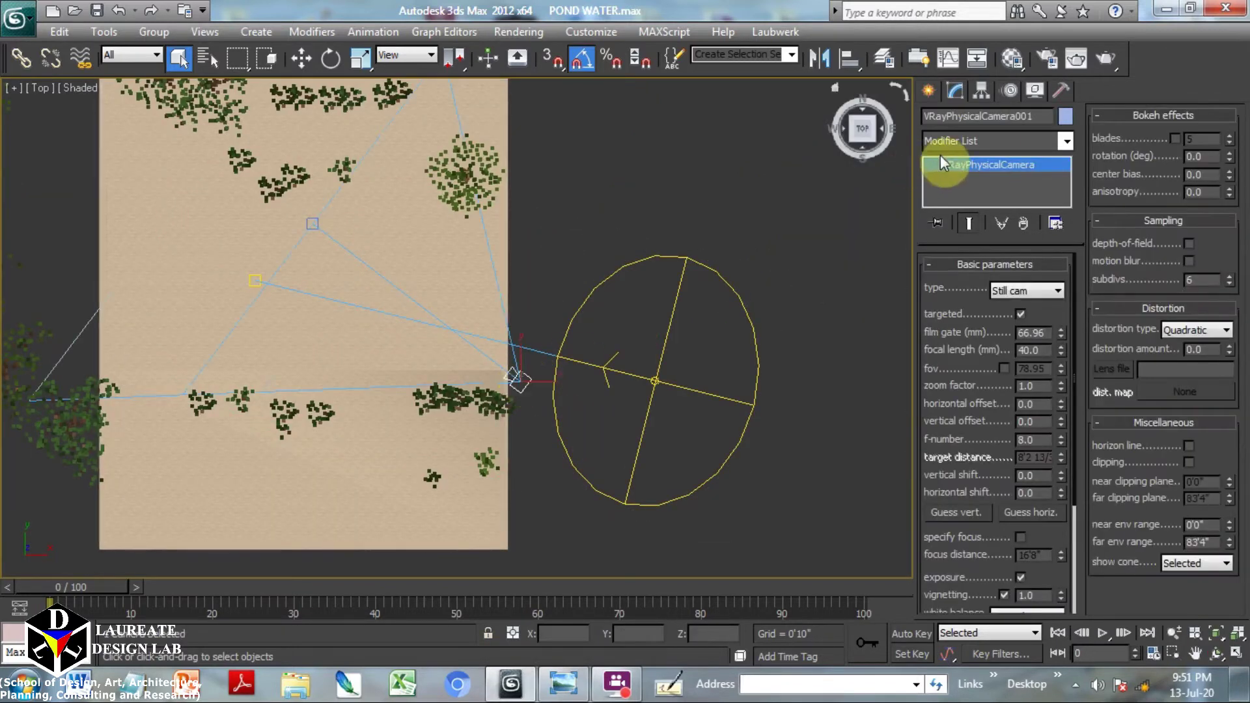
Check f-number 8.0, Neutral white balance, shutter speed 200 and ISO 100
{"action": "double_click", "coordinate": [1039, 441]}
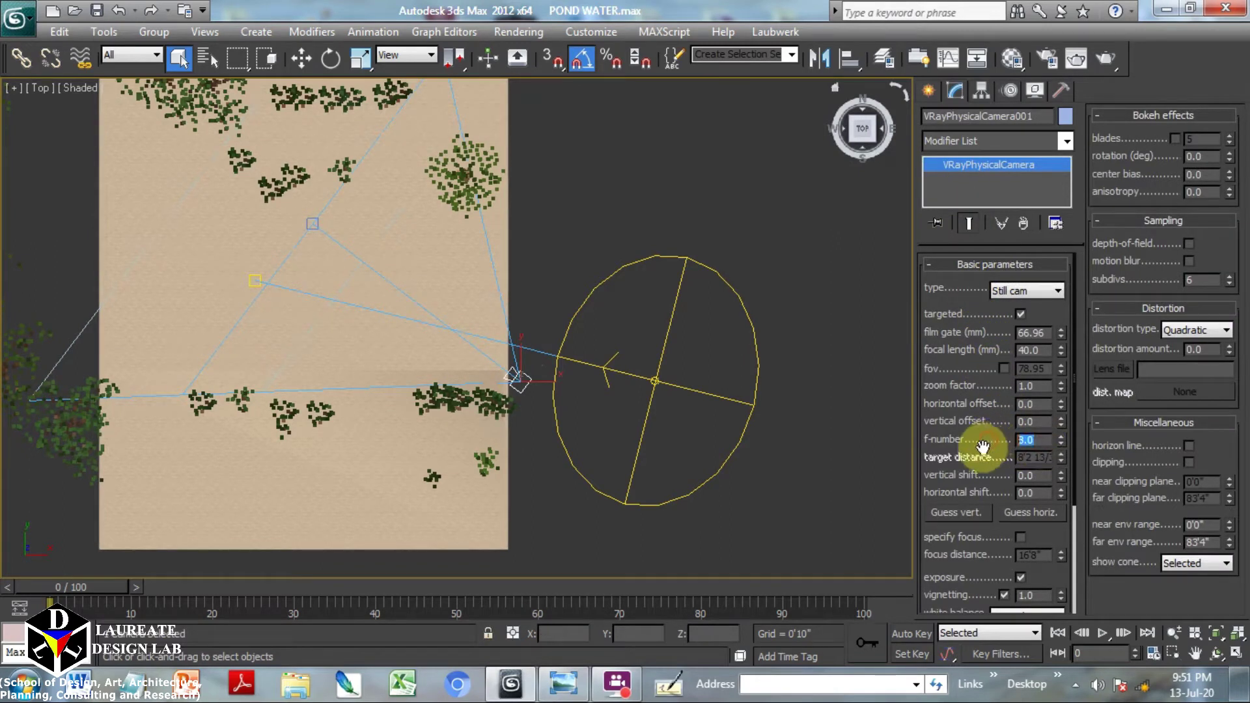
{"action": "left_click_drag", "start_coordinate": [987, 433], "coordinate": [1003, 227]}
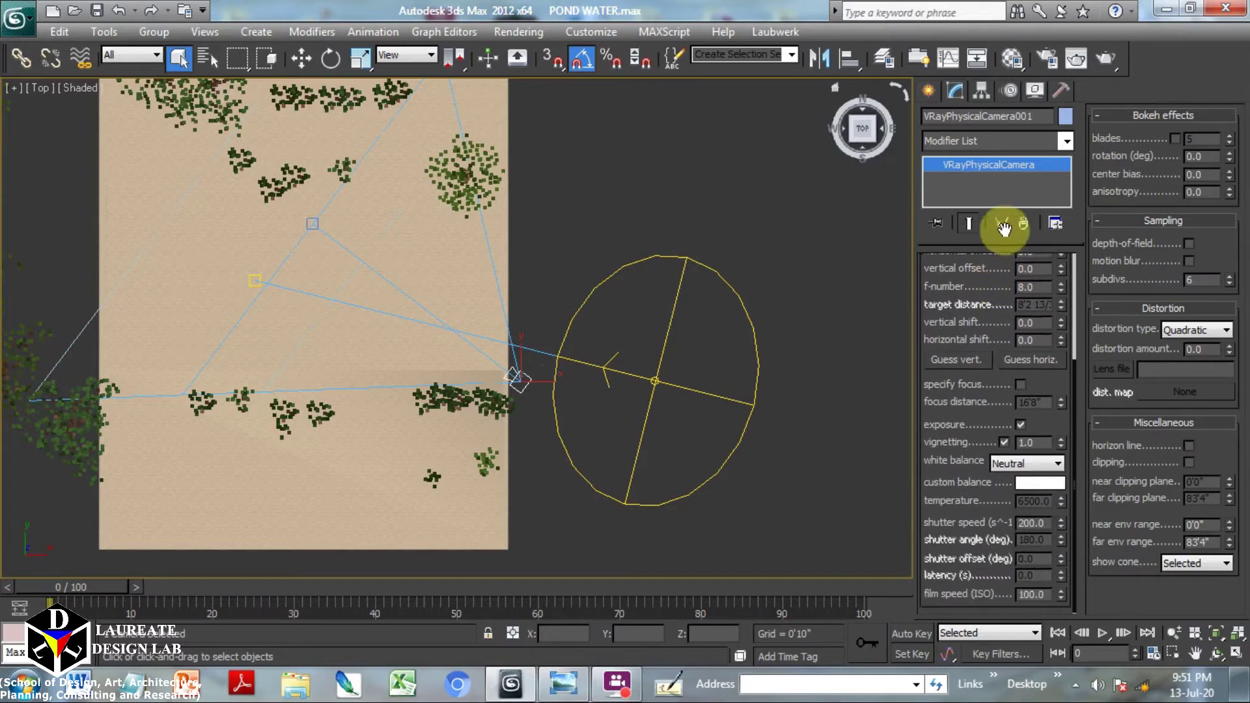
{"action": "left_click", "coordinate": [1038, 464]}
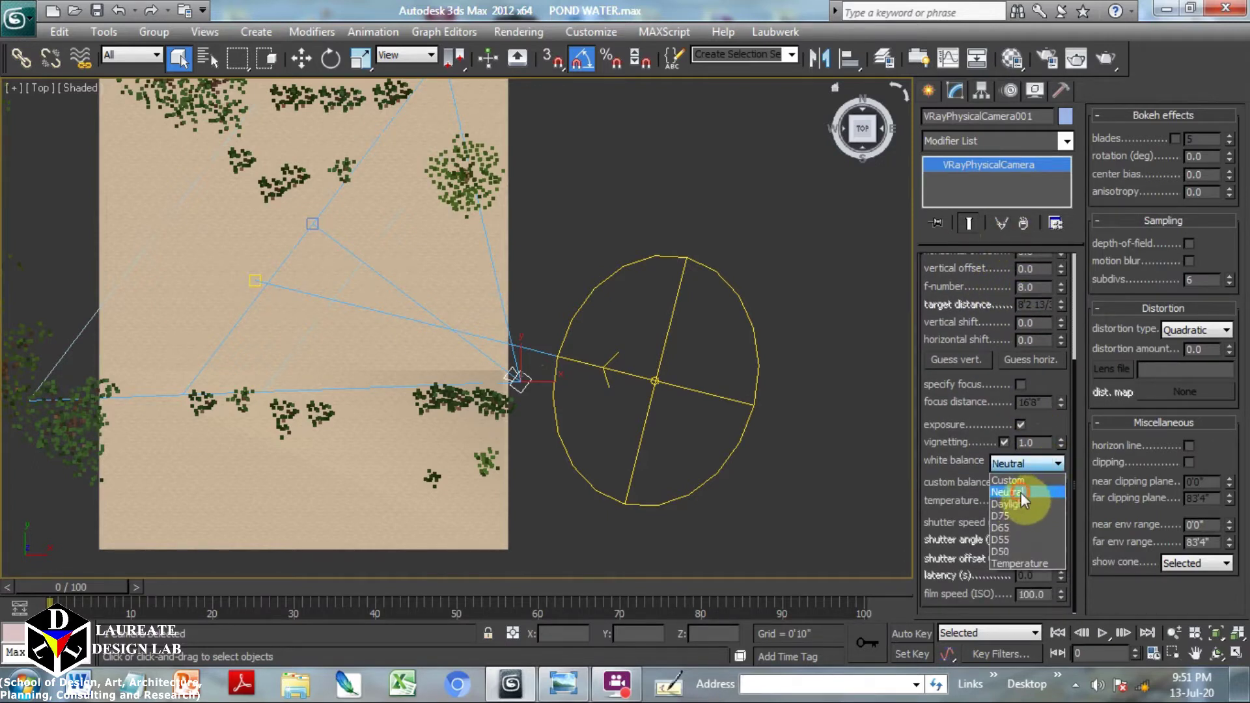
{"action": "left_click", "coordinate": [1021, 492]}
{"action": "double_click", "coordinate": [1030, 523]}
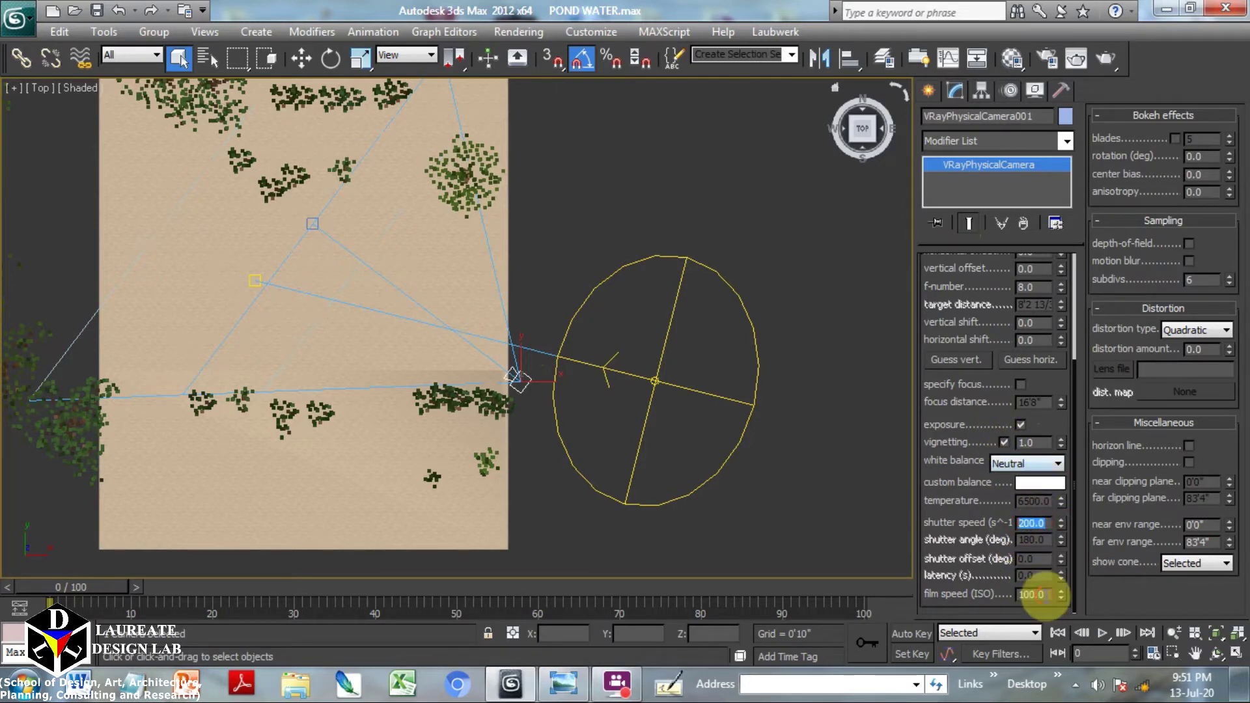
{"action": "double_click", "coordinate": [1032, 595]}
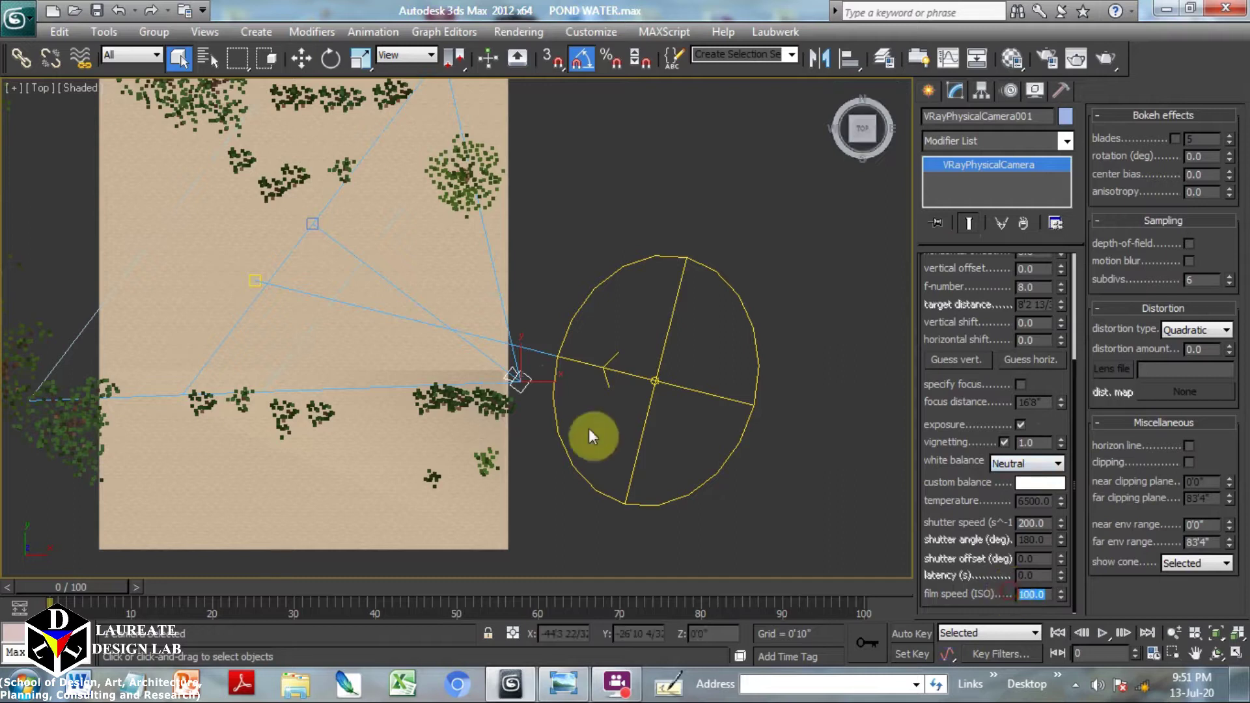
{"action": "mouse_move", "coordinate": [567, 240]}
{"action": "middle_mouse_down"}
{"action": "mouse_move", "coordinate": [651, 272]}
{"action": "mouse_move", "coordinate": [592, 311]}
{"action": "mouse_move", "coordinate": [388, 228]}
{"action": "middle_mouse_up"}
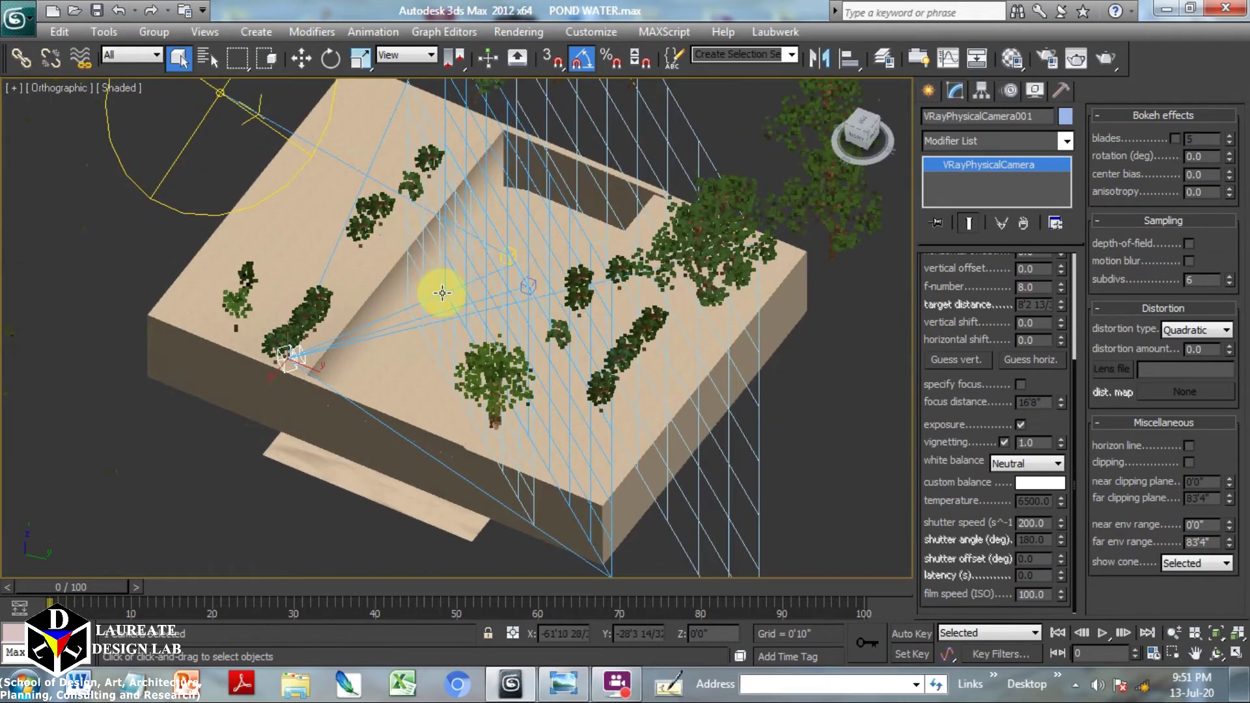
Deselect the camera and switch to a wireframe Top view of the pond
{"action": "key", "text": "c"}
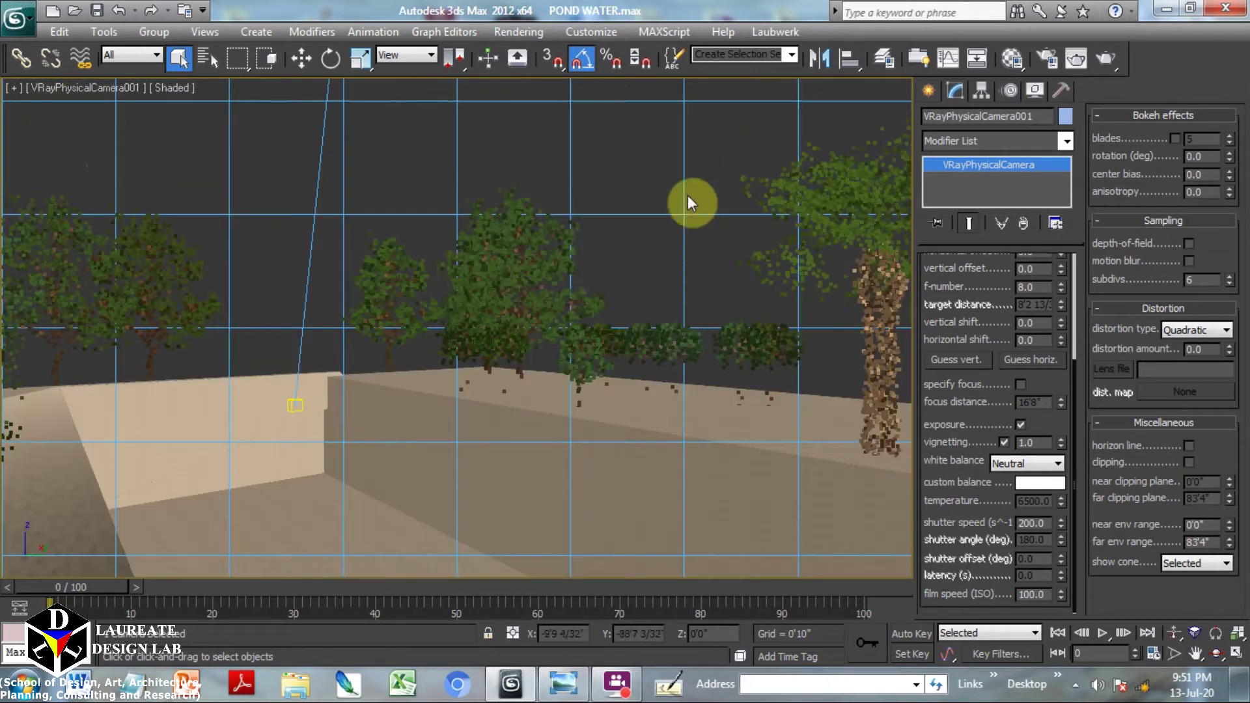
{"action": "left_click", "coordinate": [725, 155]}
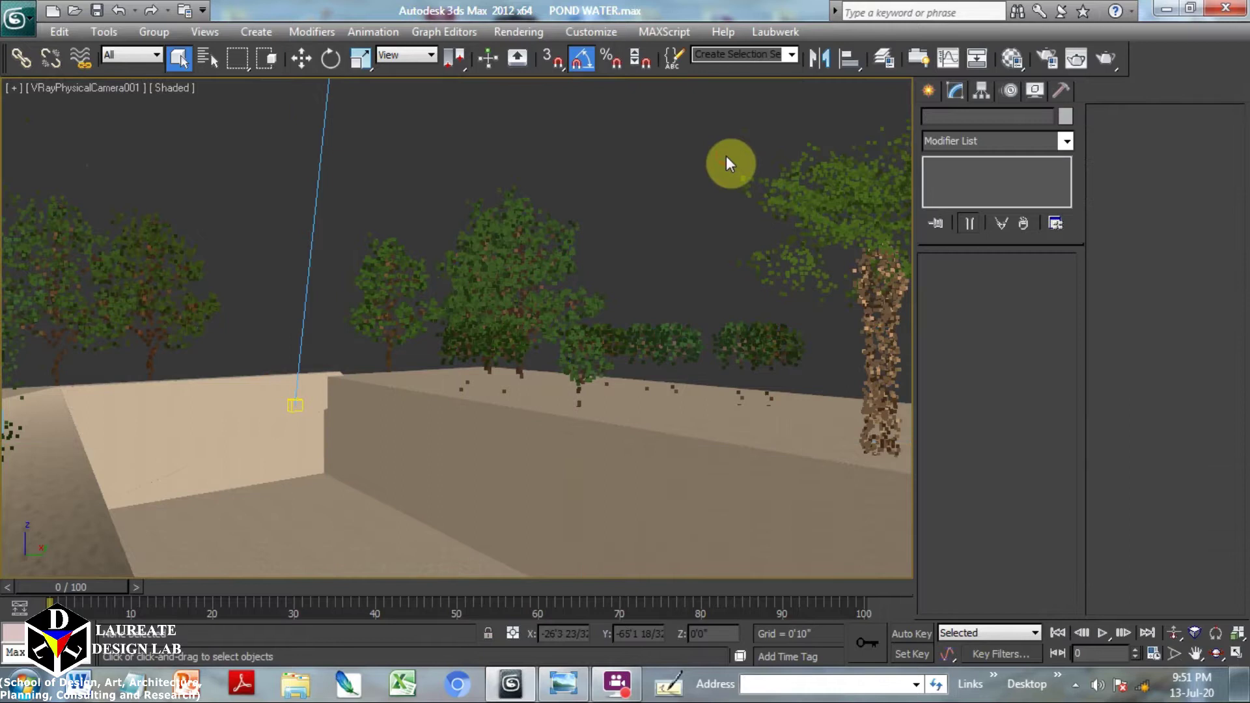
{"action": "key", "text": "t"}
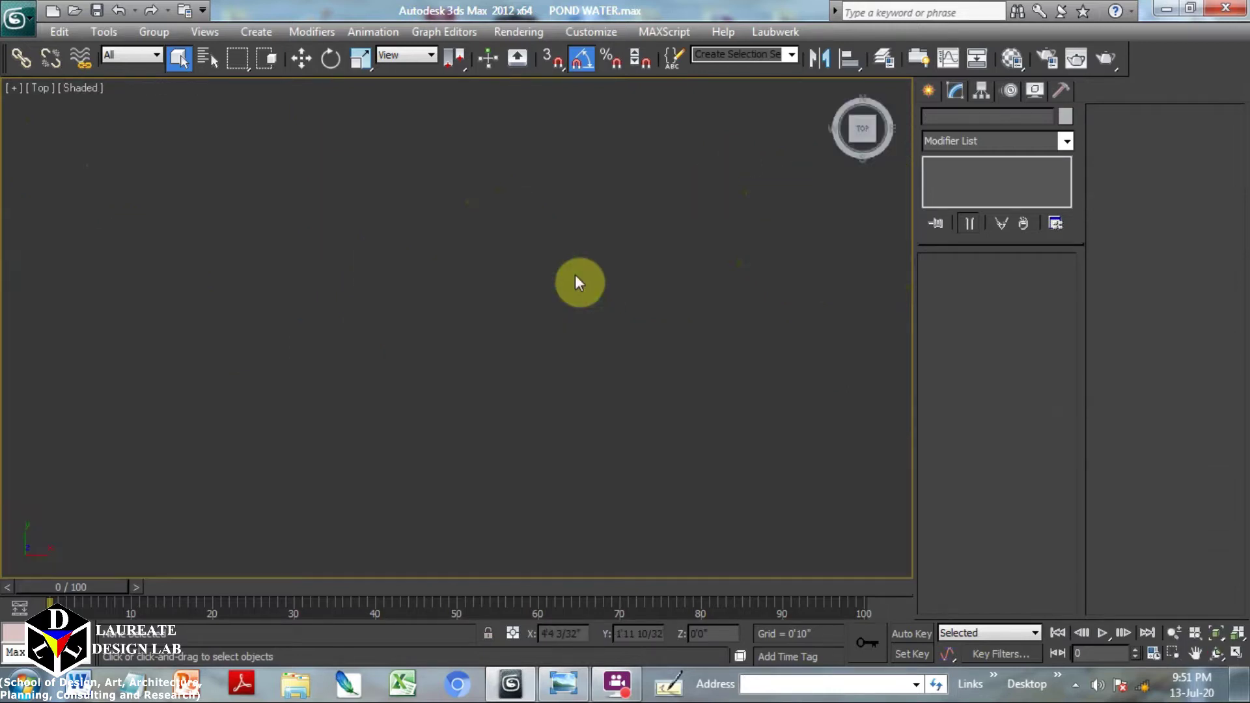
{"action": "mouse_move", "coordinate": [576, 310]}
{"action": "middle_mouse_down"}
{"action": "mouse_move", "coordinate": [642, 314]}
{"action": "mouse_move", "coordinate": [685, 299]}
{"action": "middle_mouse_up"}
{"action": "key", "text": "F3"}
{"action": "scroll", "coordinate": [651, 306], "scroll_direction": "up", "scroll_amount": 4}
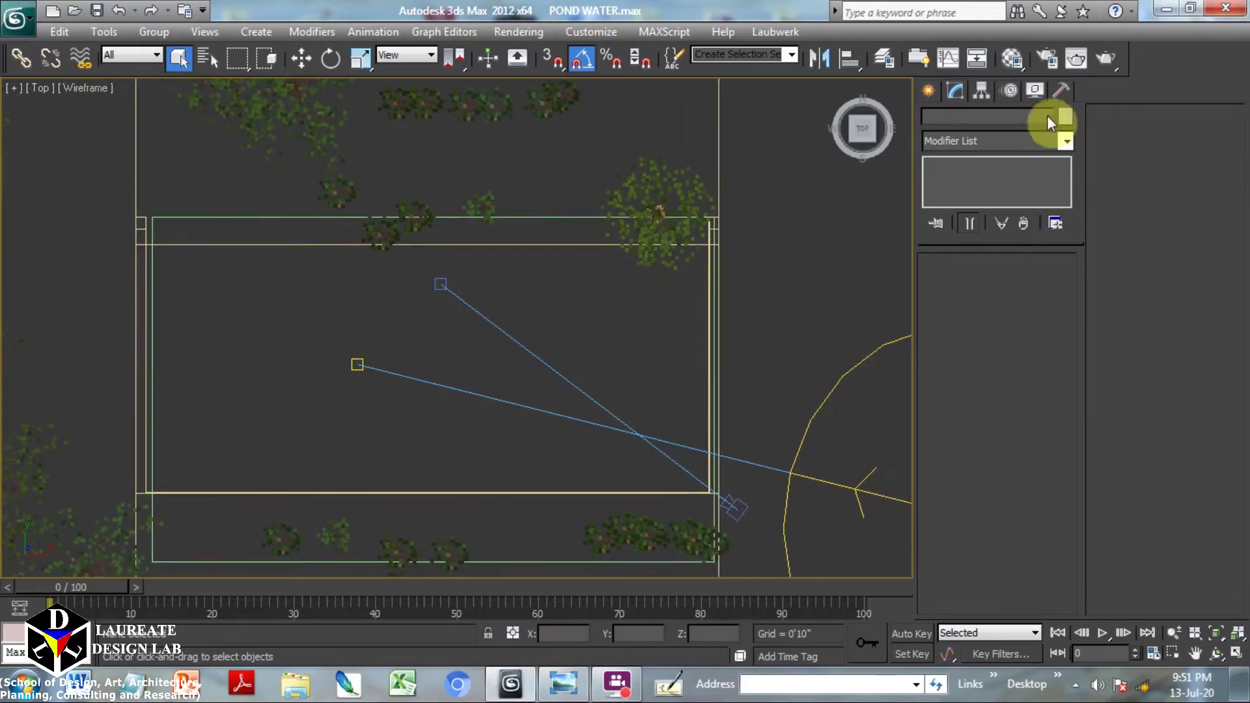
Draw a plane VRayLight across the whole pond in the Top viewport
{"action": "left_click", "coordinate": [928, 95]}
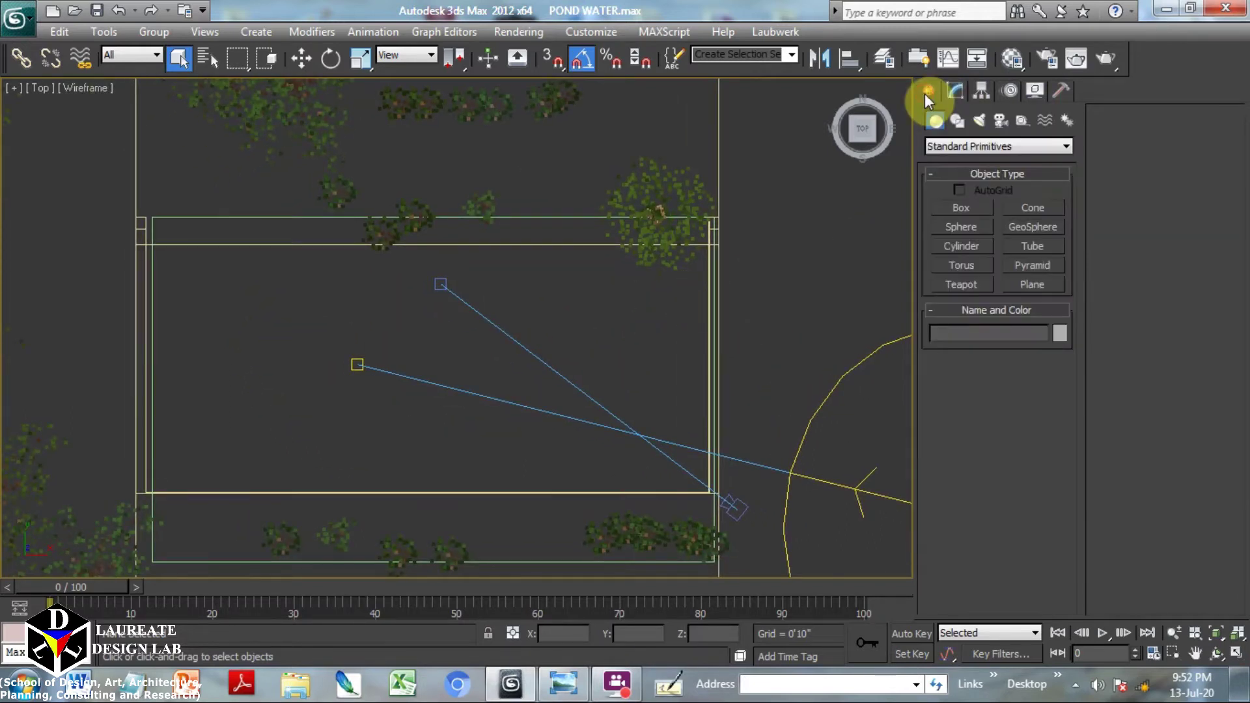
{"action": "left_click", "coordinate": [980, 121]}
{"action": "left_click", "coordinate": [986, 144]}
{"action": "left_click", "coordinate": [967, 188]}
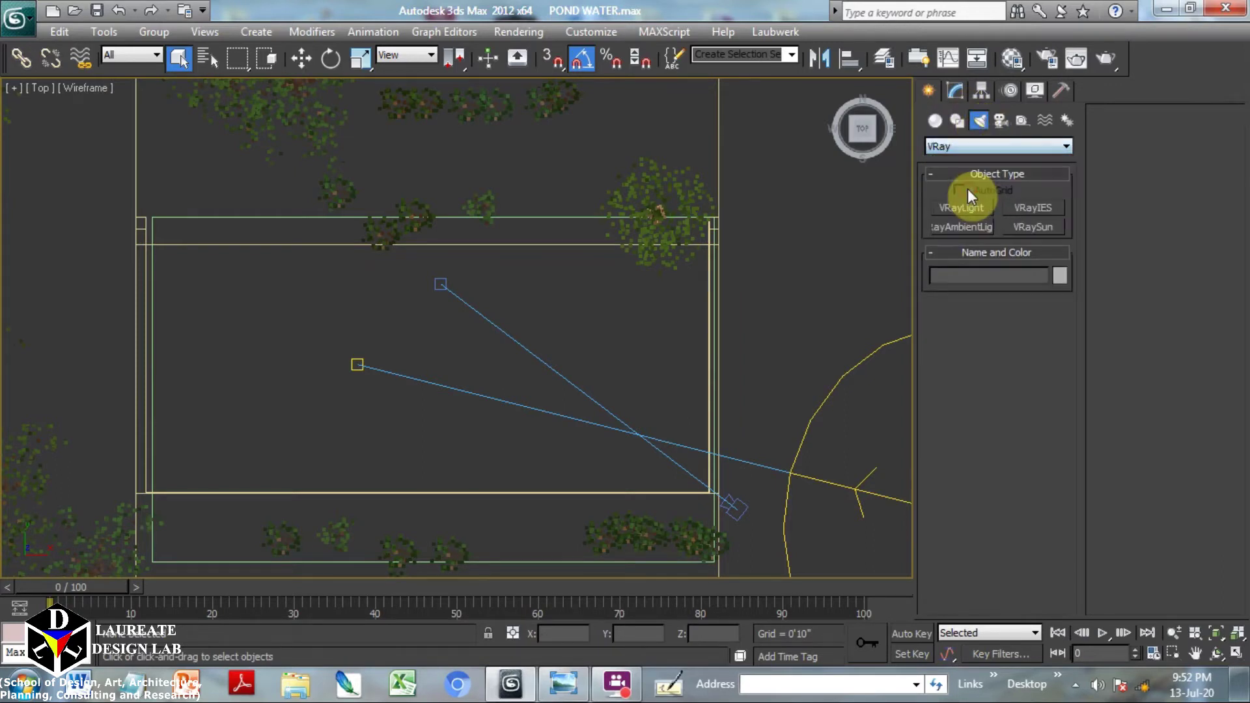
{"action": "left_click", "coordinate": [966, 206]}
{"action": "middle_click_drag", "start_coordinate": [456, 317], "coordinate": [546, 264]}
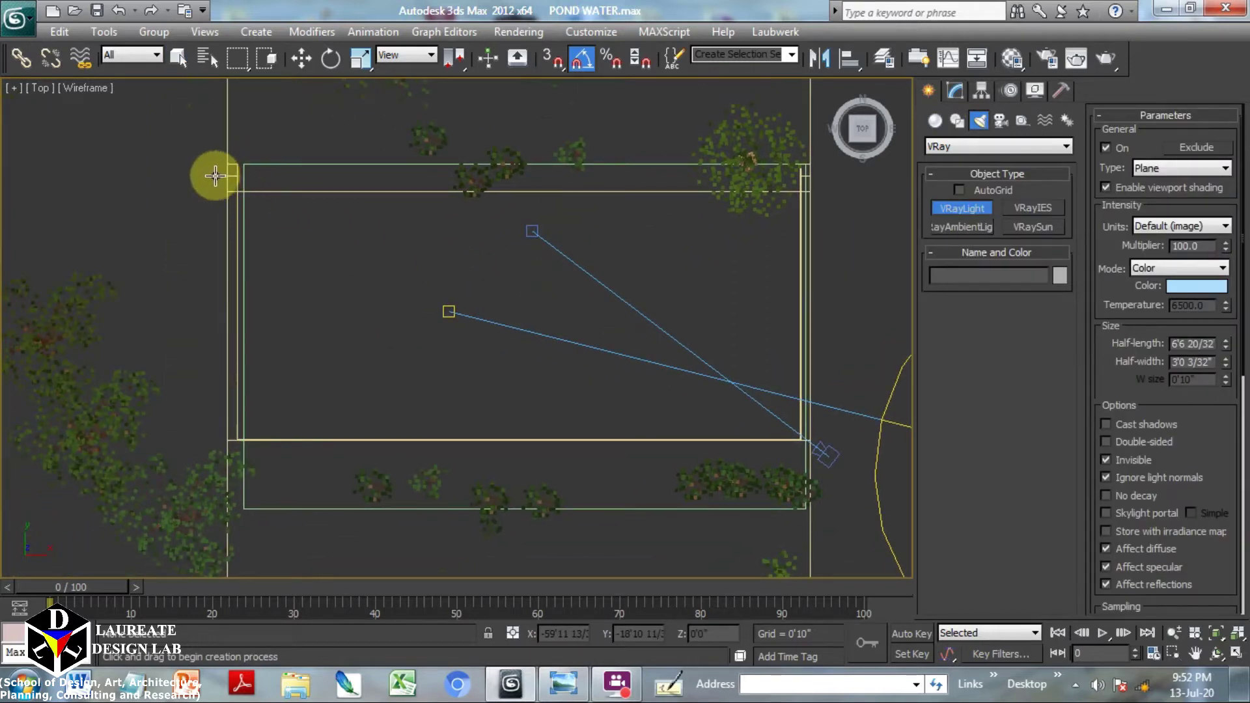
{"action": "left_click_drag", "start_coordinate": [215, 174], "coordinate": [821, 455]}
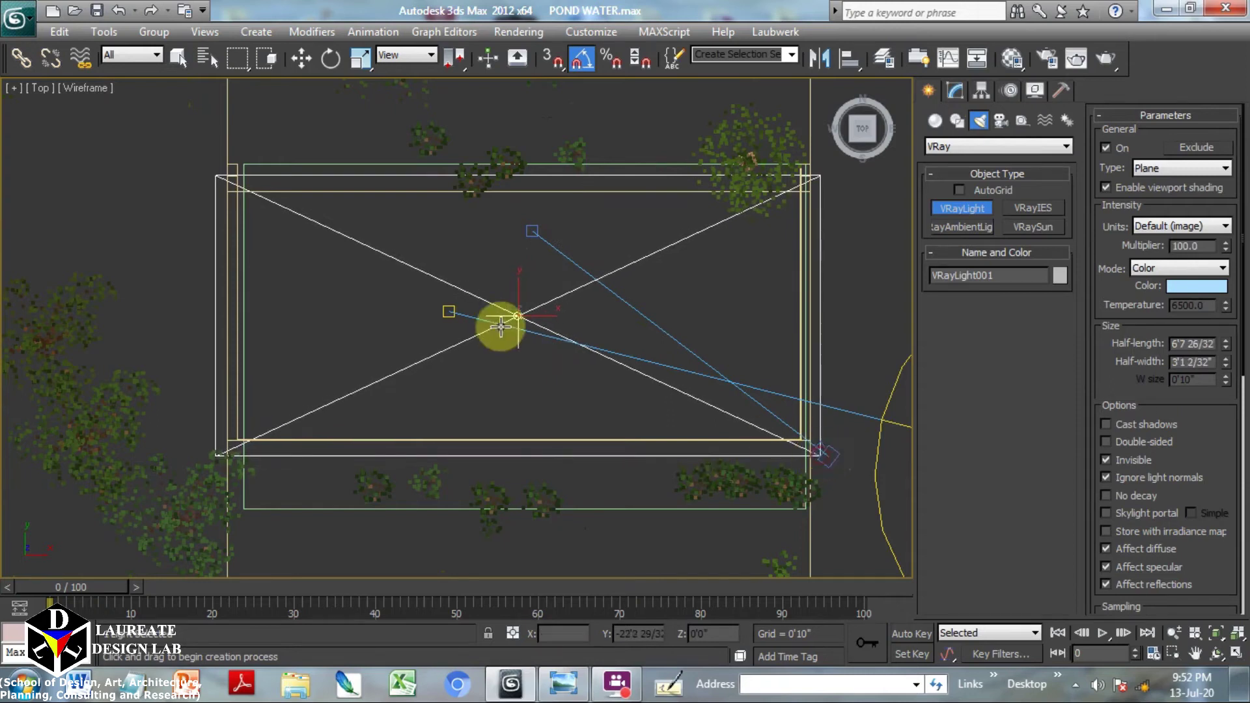
Switch to the Front view, framing both the light and the pond
{"action": "key", "text": "f"}
{"action": "scroll", "coordinate": [564, 293], "scroll_direction": "down", "scroll_amount": 3}
{"action": "mouse_move", "coordinate": [572, 293]}
{"action": "middle_mouse_down"}
{"action": "mouse_move", "coordinate": [557, 401]}
{"action": "mouse_move", "coordinate": [533, 418]}
{"action": "middle_mouse_up"}
{"action": "scroll", "coordinate": [556, 401], "scroll_direction": "down", "scroll_amount": 3}
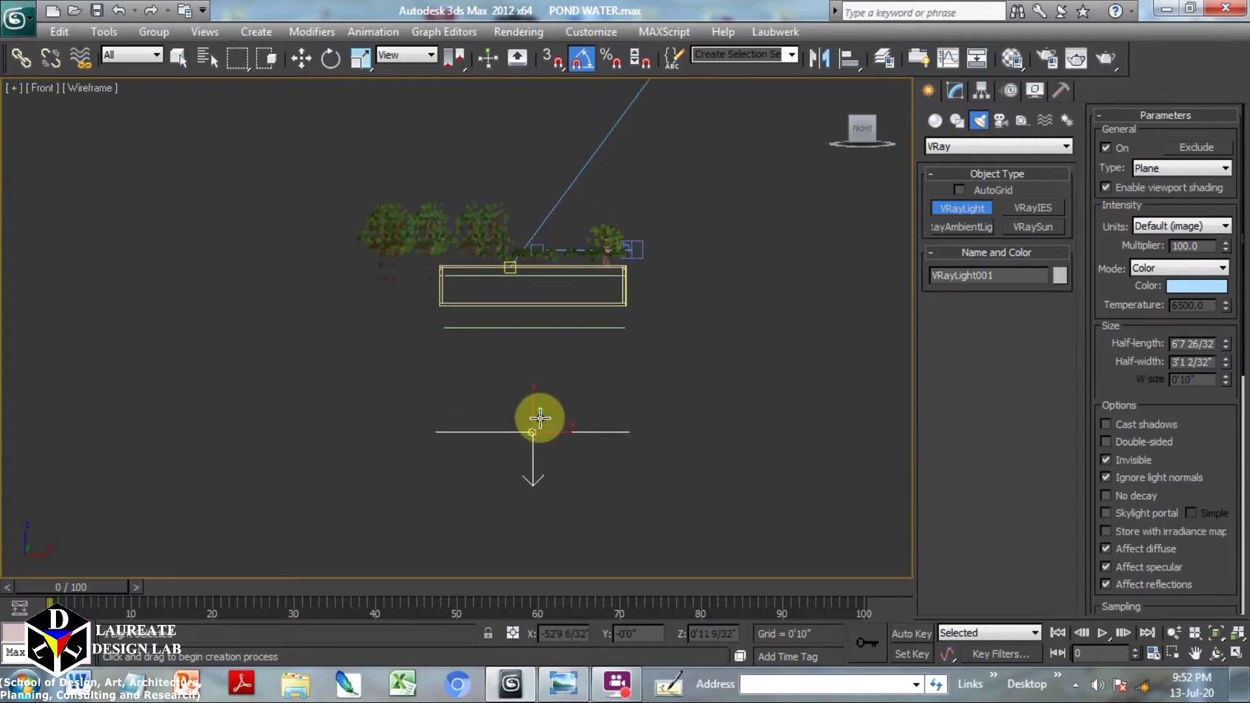
Move VRayLight001 upward in the Front view so it sits above the pond
{"action": "right_click", "coordinate": [544, 426]}
{"action": "key", "text": "w"}
{"action": "mouse_move", "coordinate": [544, 427]}
{"action": "left_mouse_down"}
{"action": "mouse_move", "coordinate": [531, 394]}
{"action": "mouse_move", "coordinate": [534, 230]}
{"action": "left_mouse_up"}
{"action": "scroll", "coordinate": [534, 230], "scroll_direction": "up", "scroll_amount": 4}
{"action": "scroll", "coordinate": [547, 240], "scroll_direction": "up", "scroll_amount": 3}
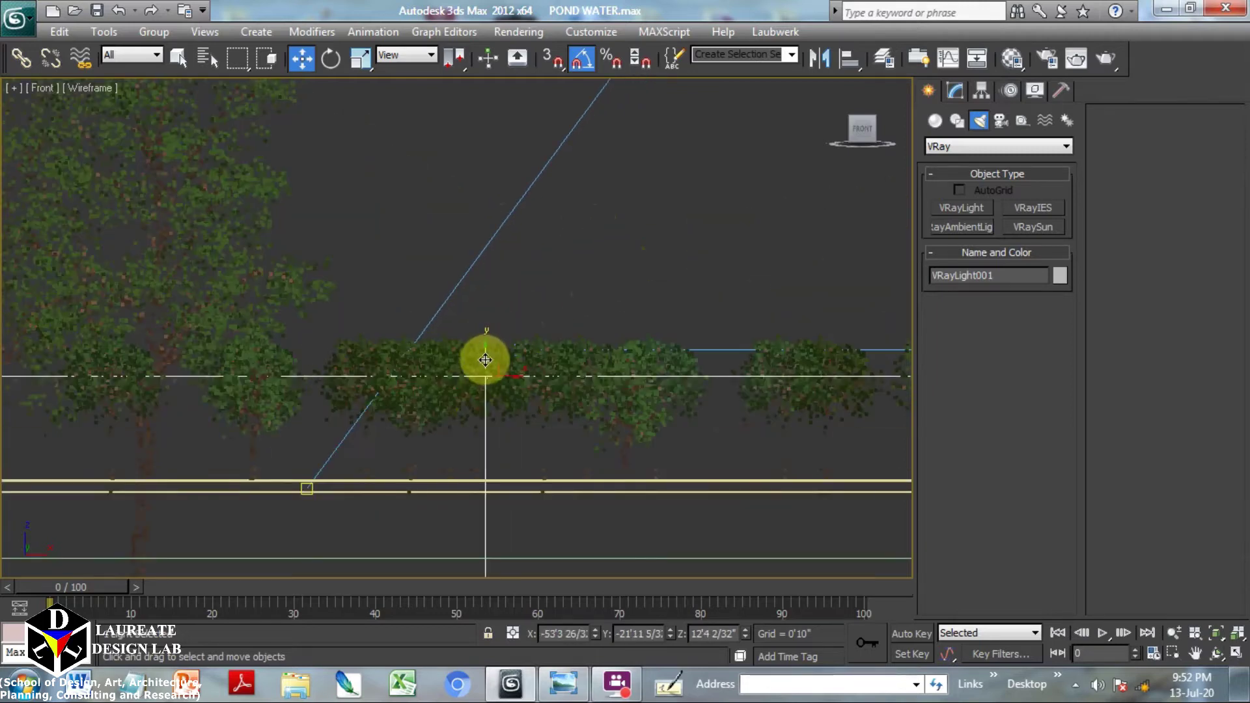
{"action": "left_click_drag", "start_coordinate": [485, 356], "coordinate": [486, 344]}
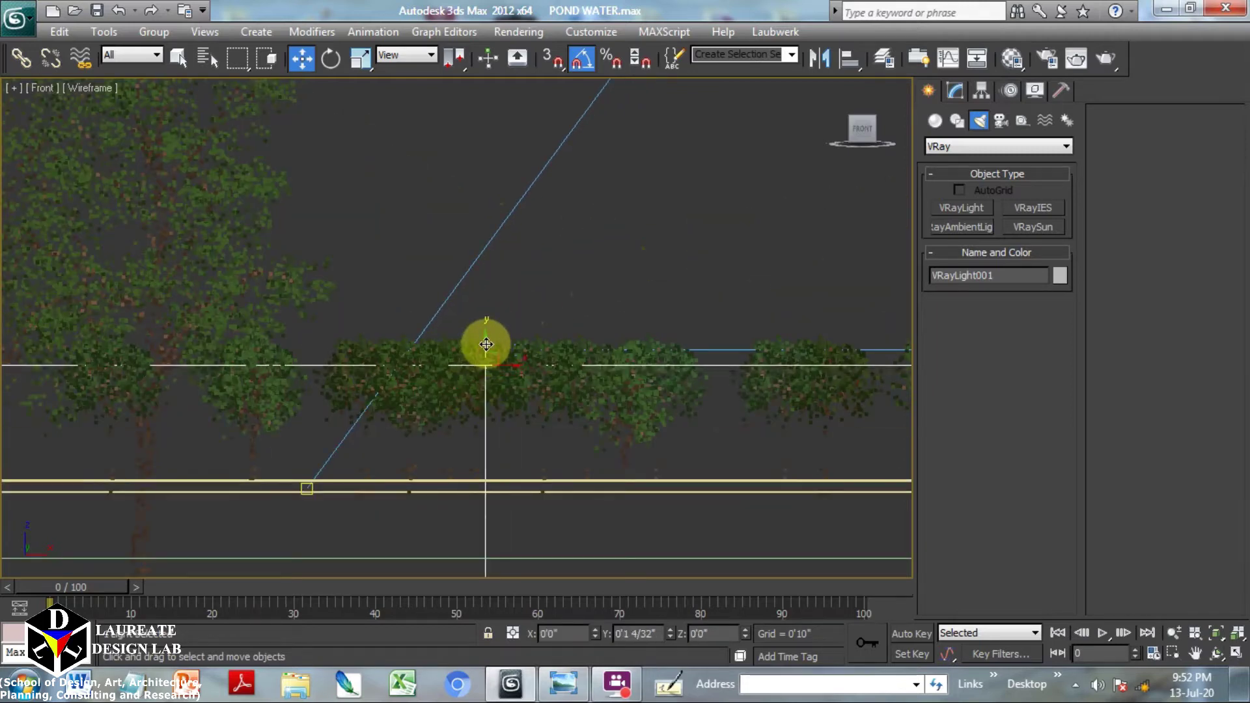
Switch to shaded mode, check the light's multiplier 100.0, and return to the camera view
{"action": "middle_click_drag", "start_coordinate": [558, 349], "coordinate": [528, 374], "text": "alt"}
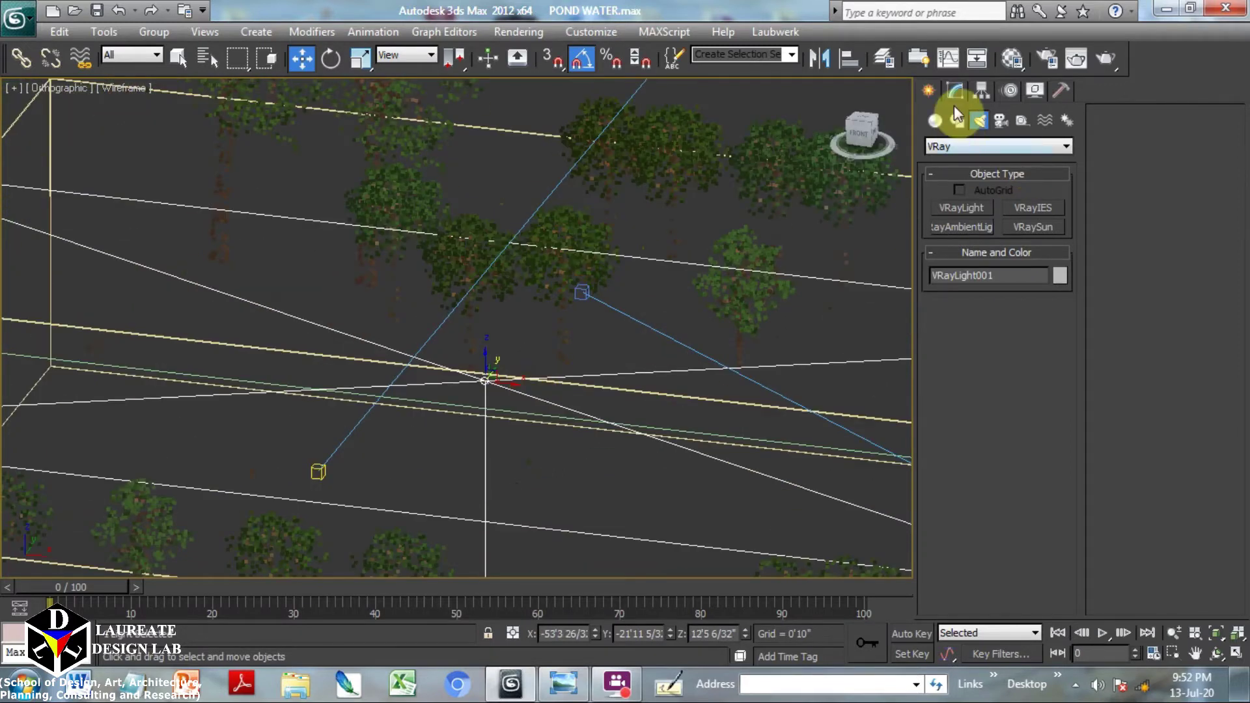
{"action": "key", "text": "F3"}
{"action": "left_click", "coordinate": [965, 91]}
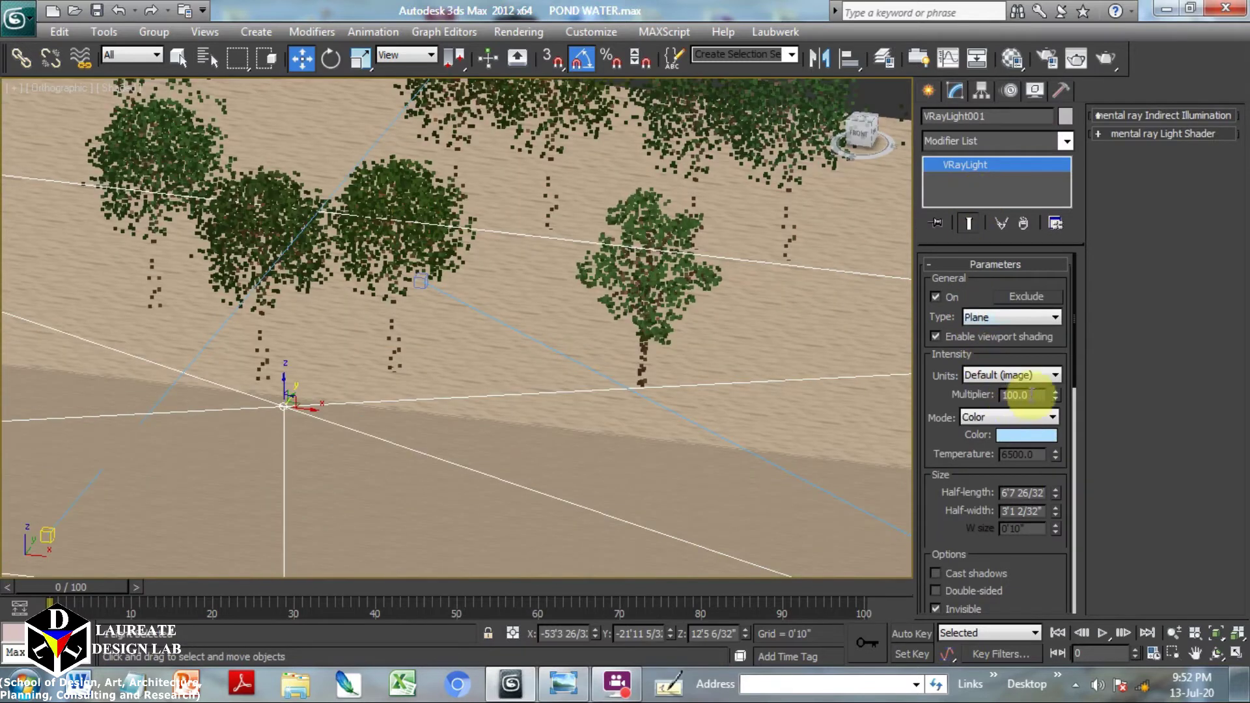
{"action": "double_click", "coordinate": [1025, 395]}
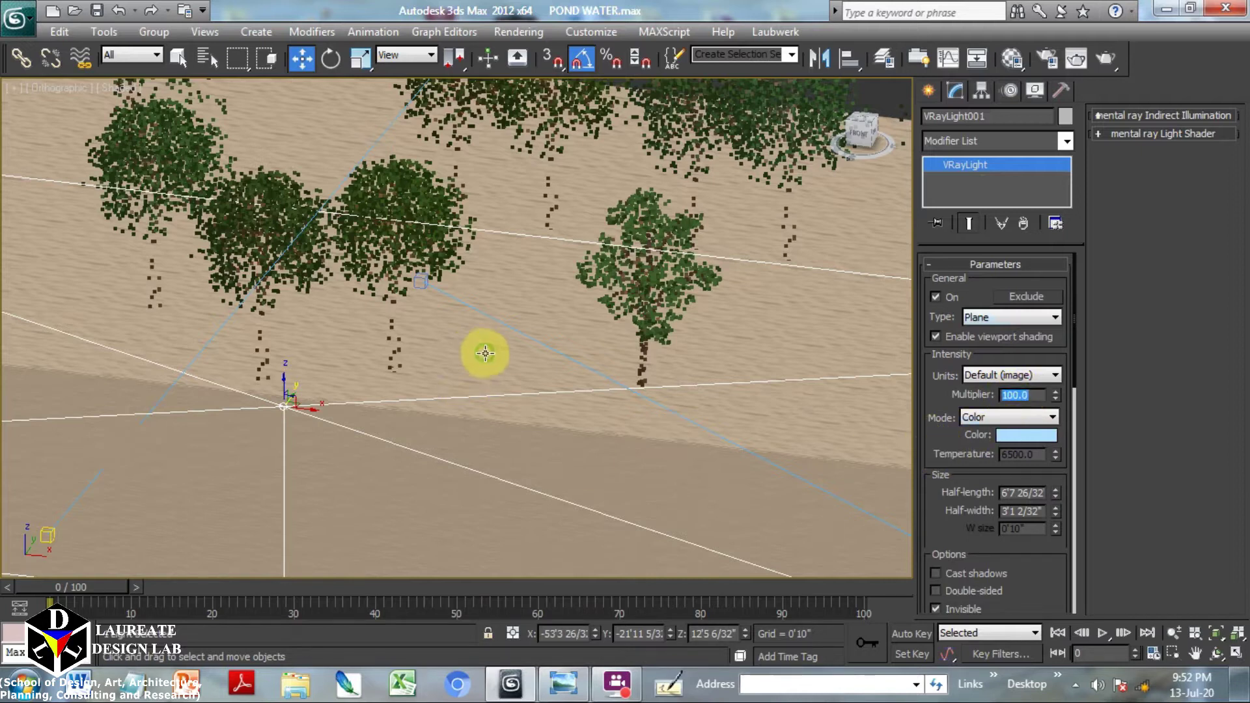
{"action": "scroll", "coordinate": [485, 353], "scroll_direction": "down", "scroll_amount": 1}
{"action": "scroll", "coordinate": [502, 363], "scroll_direction": "down", "scroll_amount": 1}
{"action": "scroll", "coordinate": [517, 371], "scroll_direction": "down", "scroll_amount": 3}
{"action": "scroll", "coordinate": [510, 371], "scroll_direction": "up", "scroll_amount": 2}
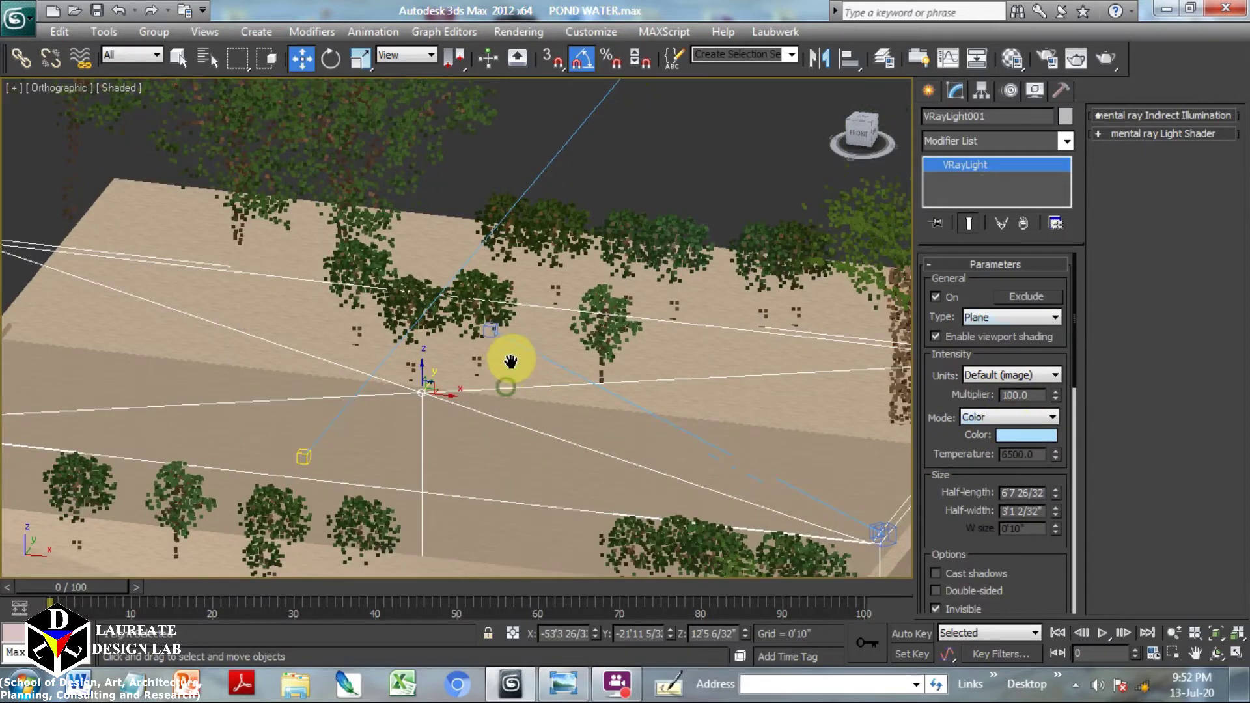
{"action": "middle_click_drag", "start_coordinate": [511, 361], "coordinate": [521, 330]}
{"action": "key", "text": "c"}
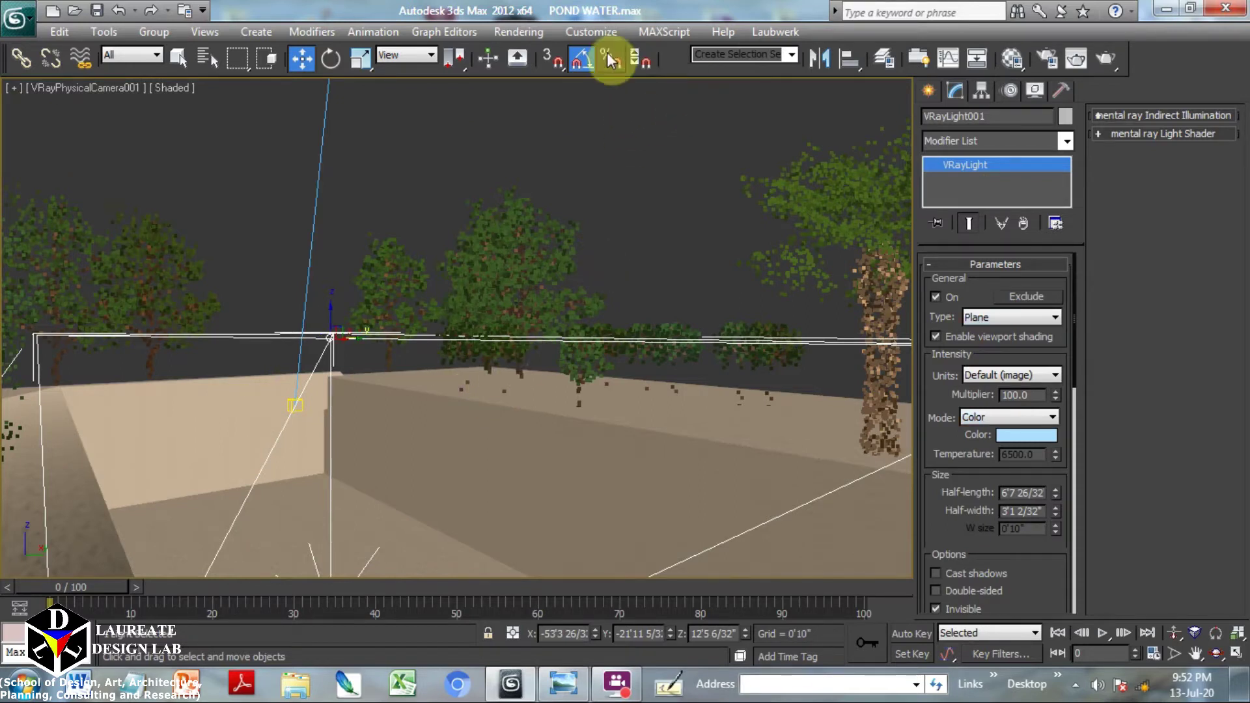
Open the Environment settings and the Material Editor side by side
{"action": "left_click", "coordinate": [532, 33]}
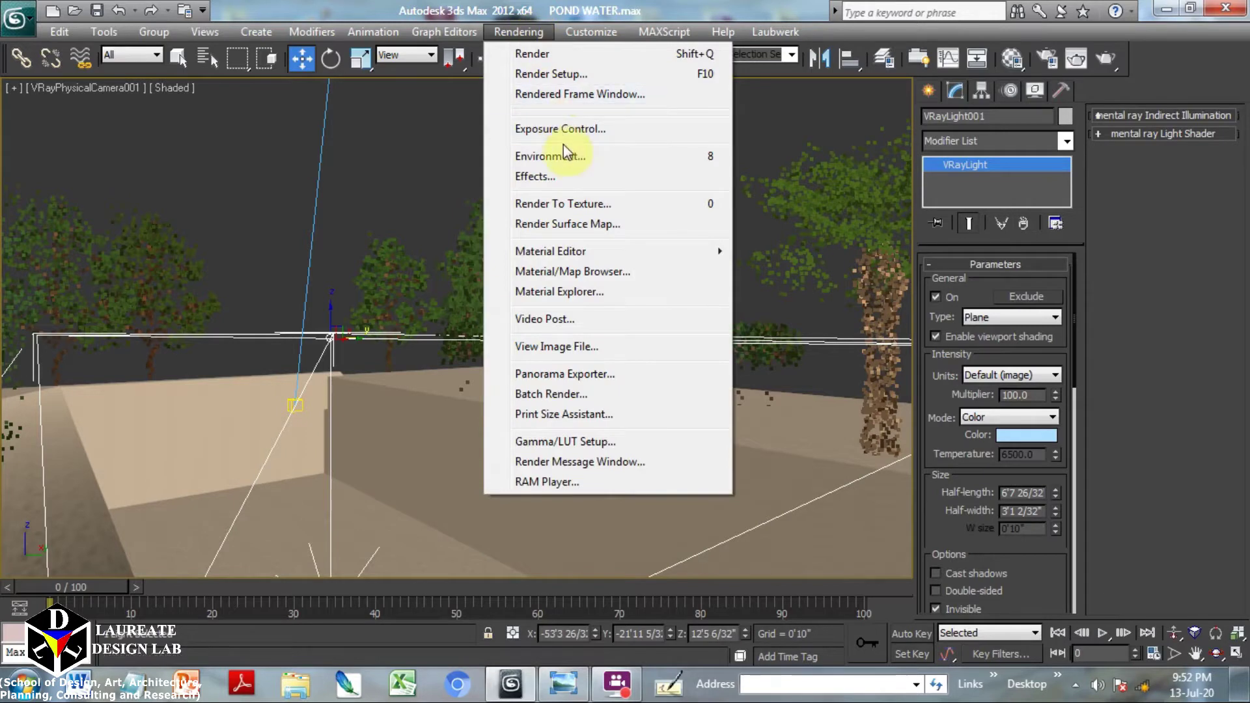
{"action": "left_click", "coordinate": [565, 151]}
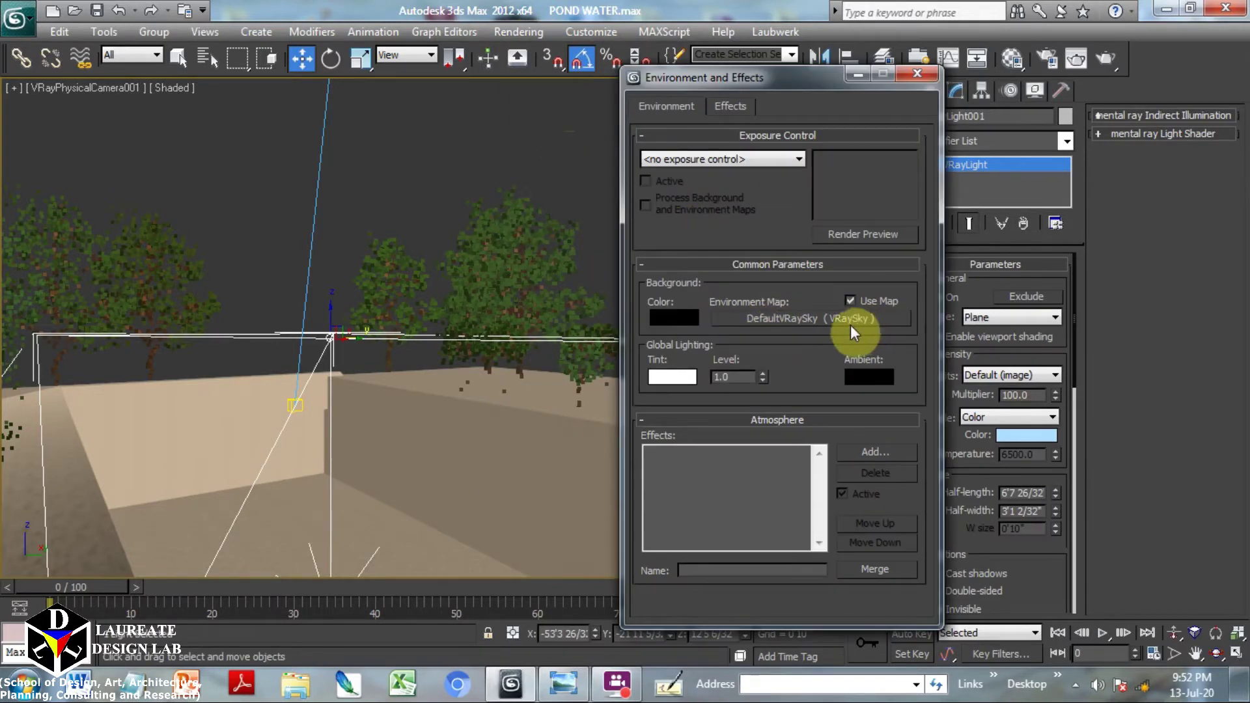
{"action": "left_click_drag", "start_coordinate": [791, 79], "coordinate": [696, 63]}
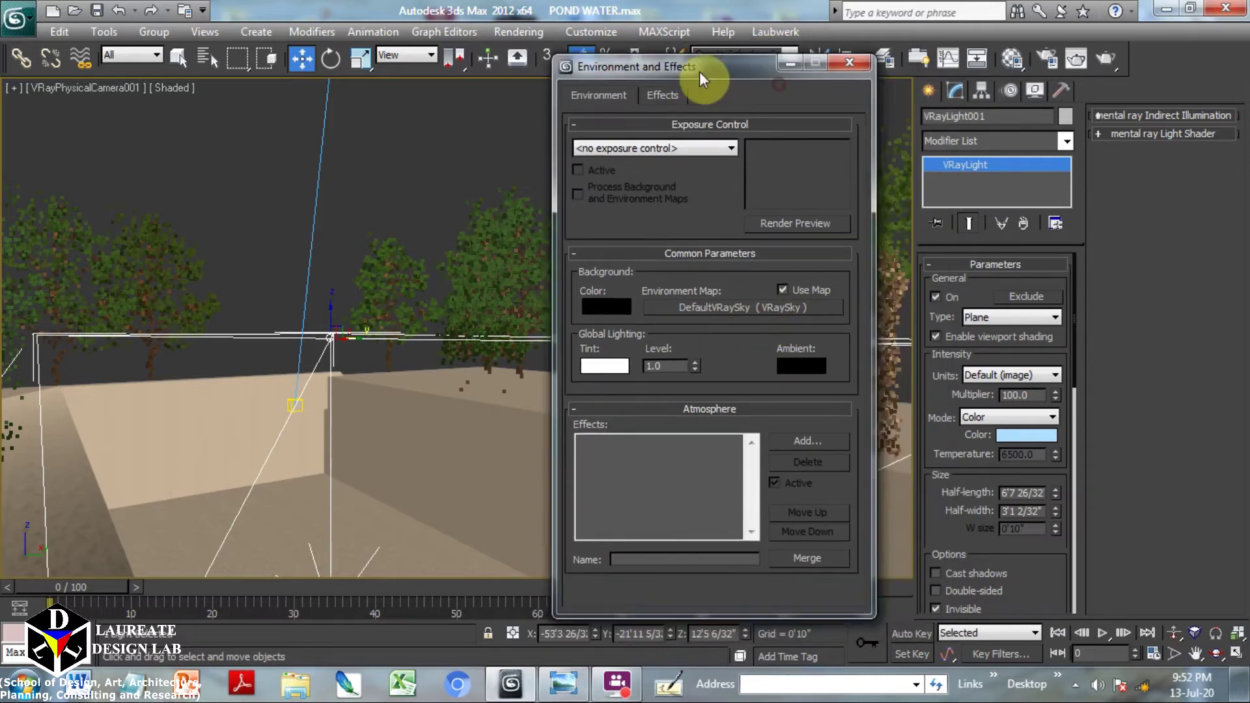
{"action": "left_click", "coordinate": [1009, 65]}
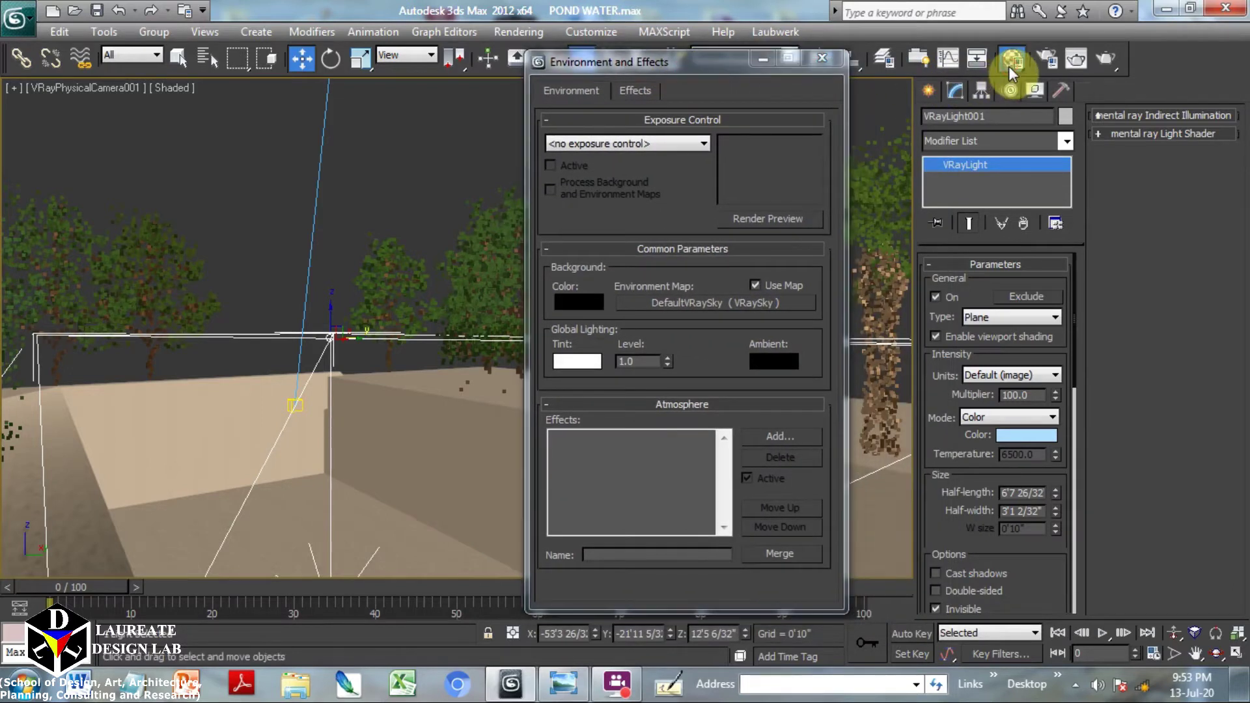
{"action": "left_click_drag", "start_coordinate": [840, 37], "coordinate": [360, 66]}
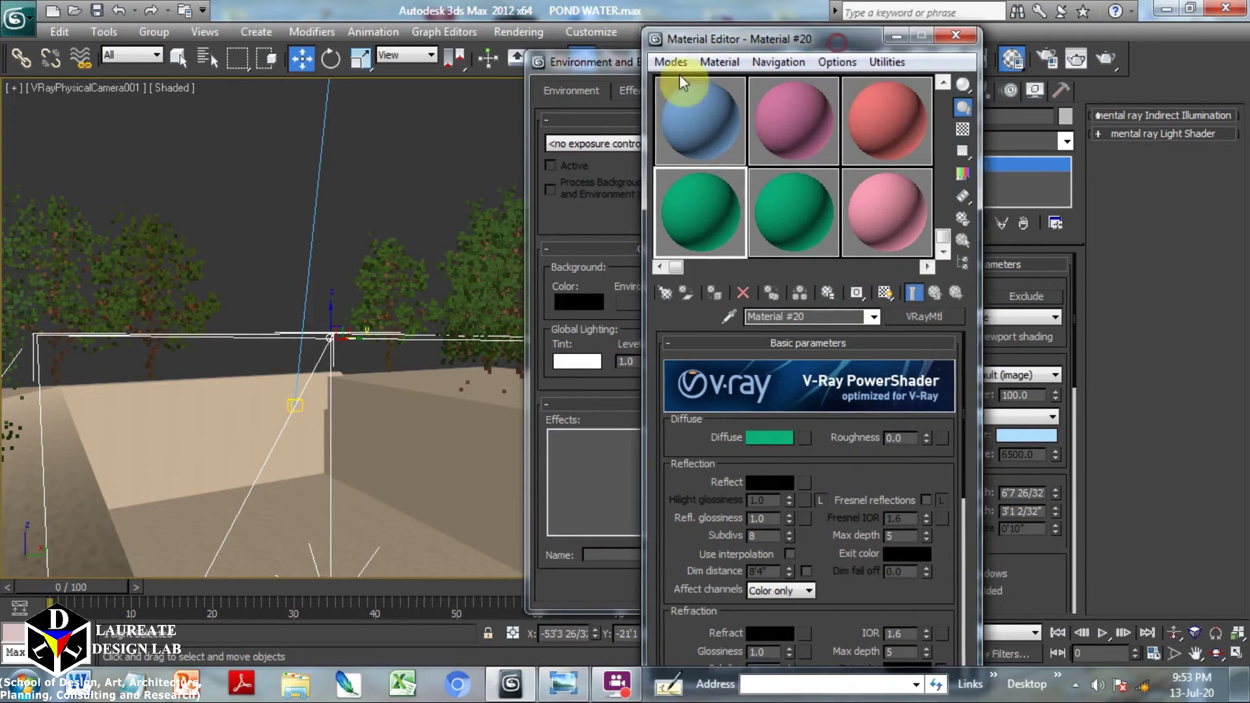
Instance DefaultVRaySky into a sample slot, check sun intensity 1.7, and close both windows
{"action": "left_click", "coordinate": [332, 260]}
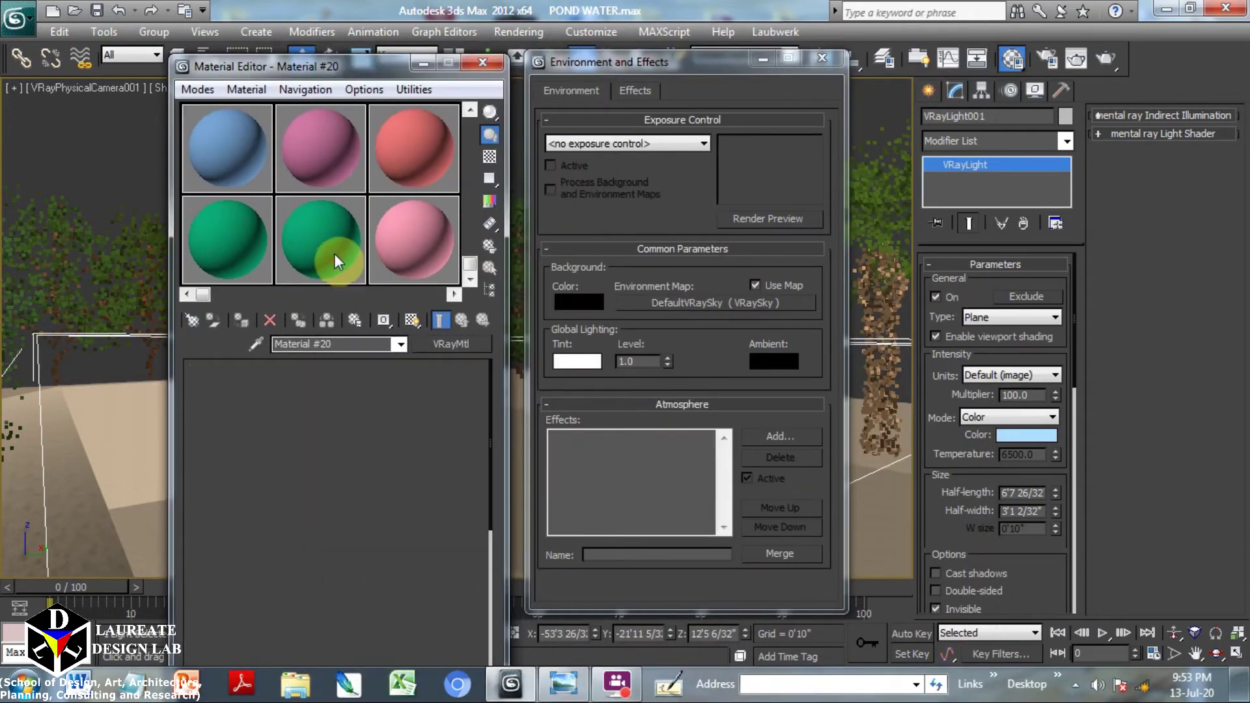
{"action": "left_click_drag", "start_coordinate": [744, 305], "coordinate": [335, 238]}
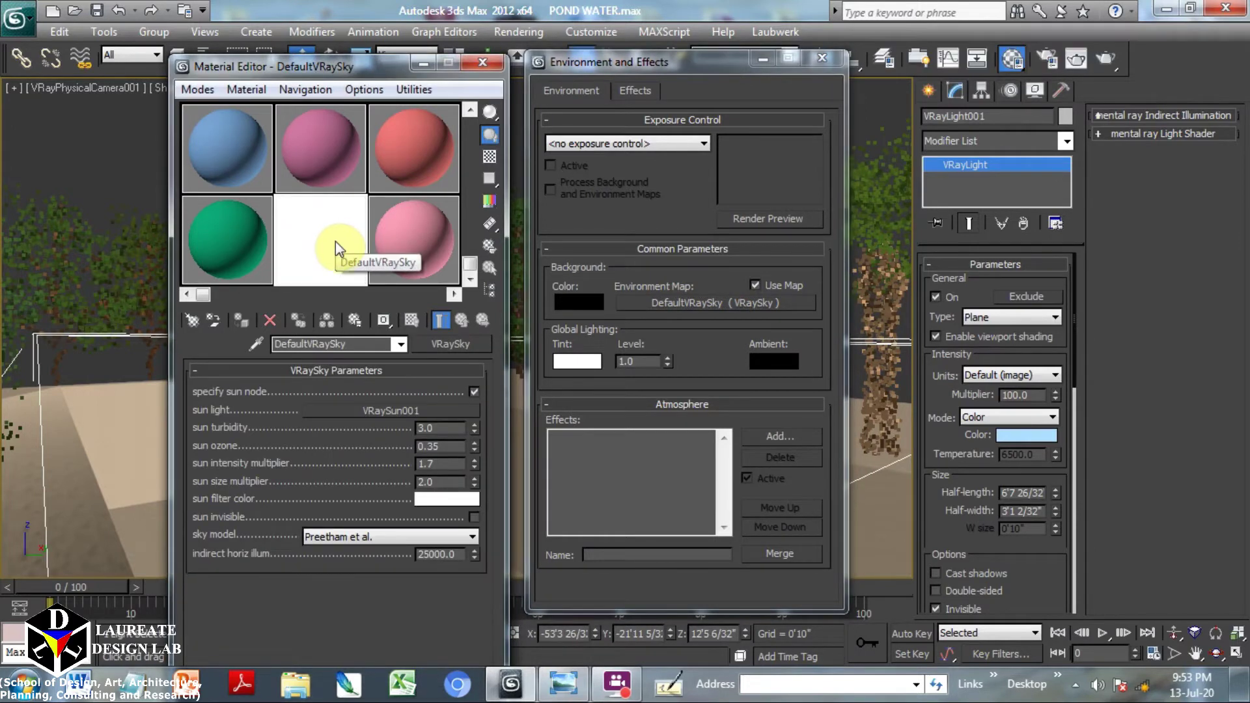
{"action": "left_click_drag", "start_coordinate": [434, 463], "coordinate": [409, 463]}
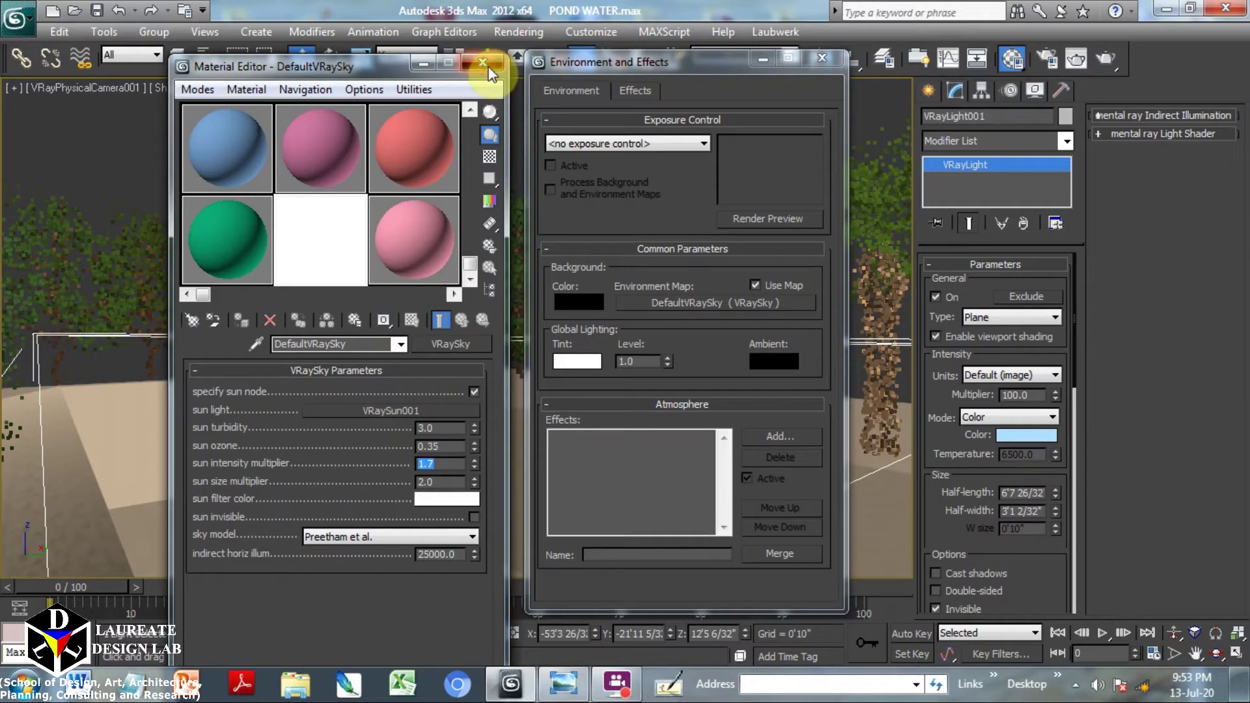
{"action": "left_click", "coordinate": [485, 63]}
{"action": "left_click", "coordinate": [819, 58]}
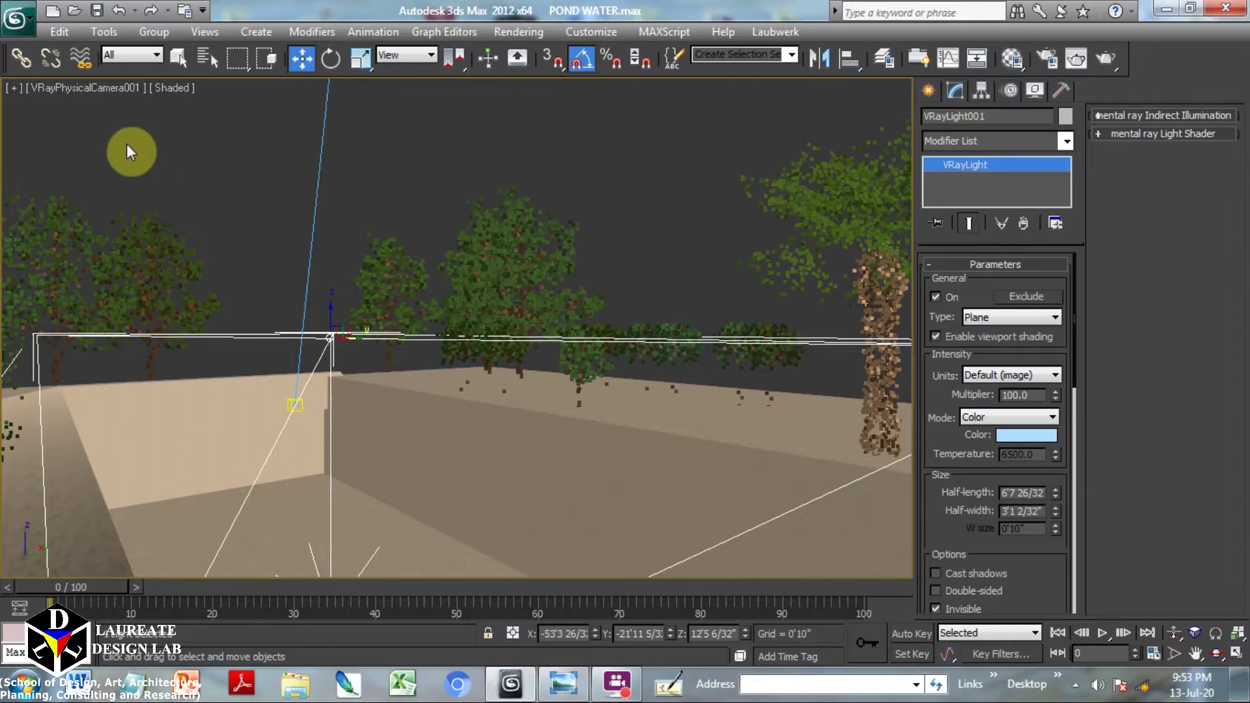
Show the environment background in the viewport and check Render Setup output is 640×480
{"action": "left_click", "coordinate": [221, 35]}
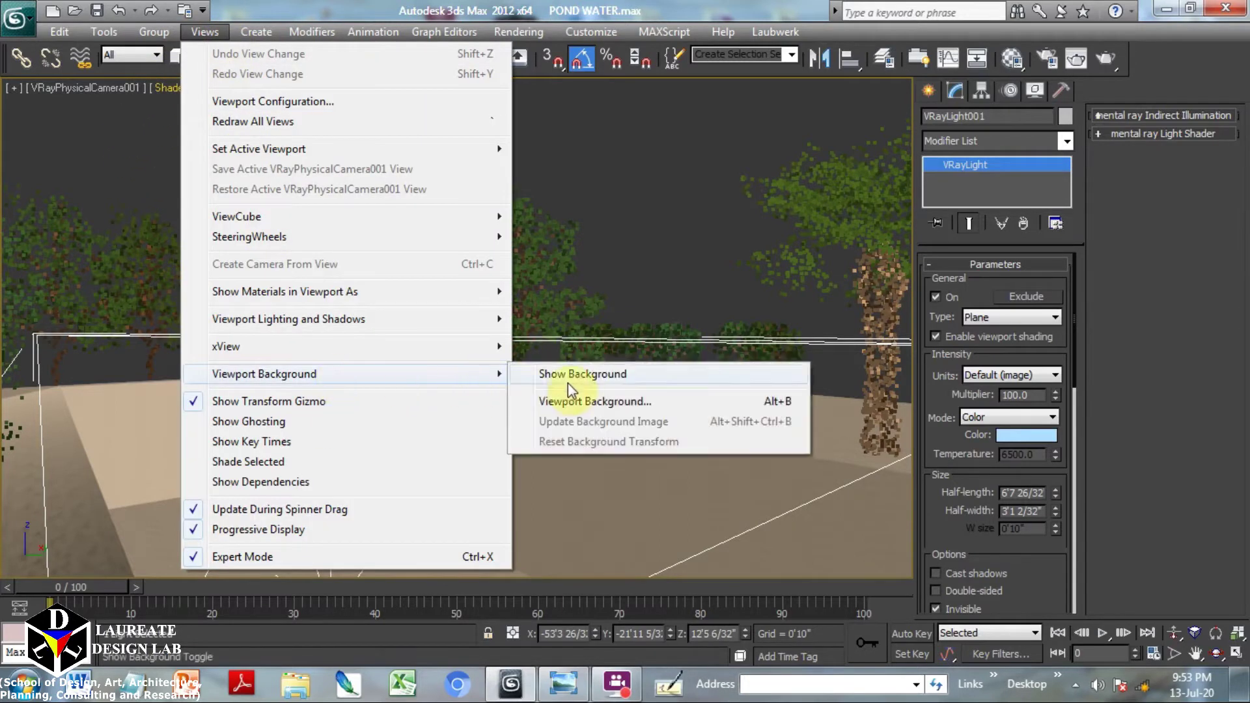
{"action": "mouse_move", "coordinate": [264, 374]}
{"action": "left_click", "coordinate": [566, 382]}
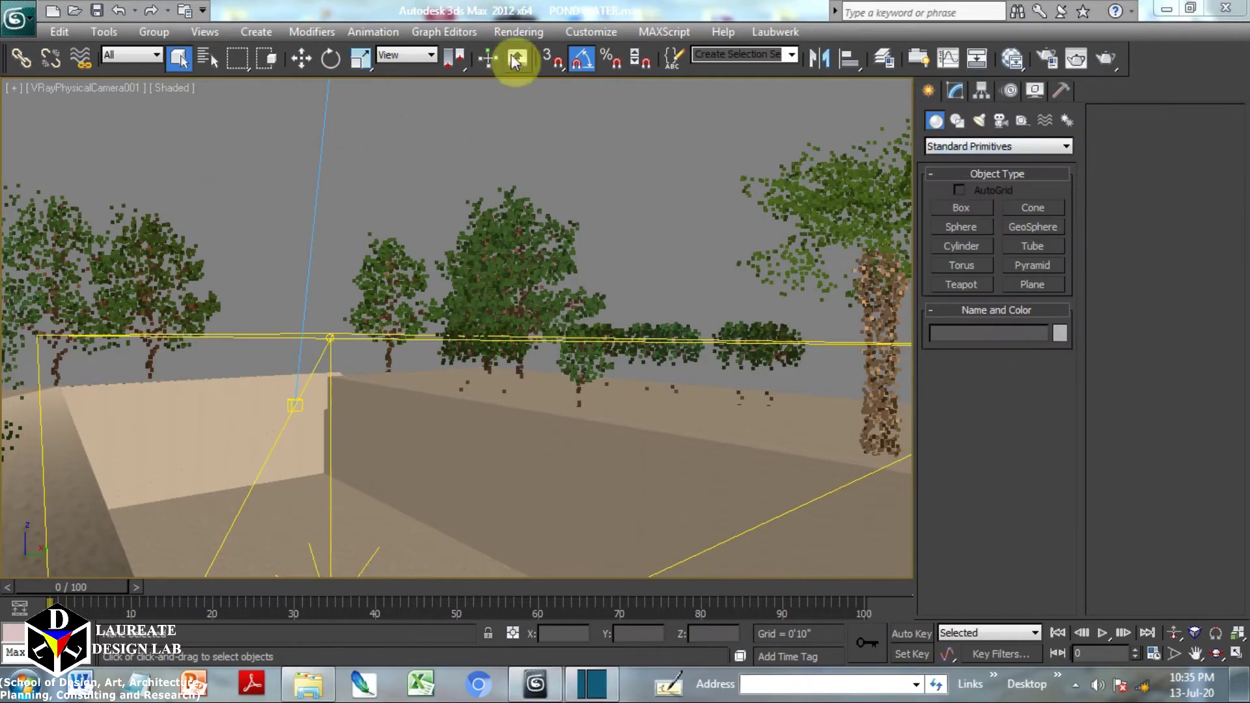
{"action": "left_click", "coordinate": [526, 33]}
{"action": "left_click", "coordinate": [543, 74]}
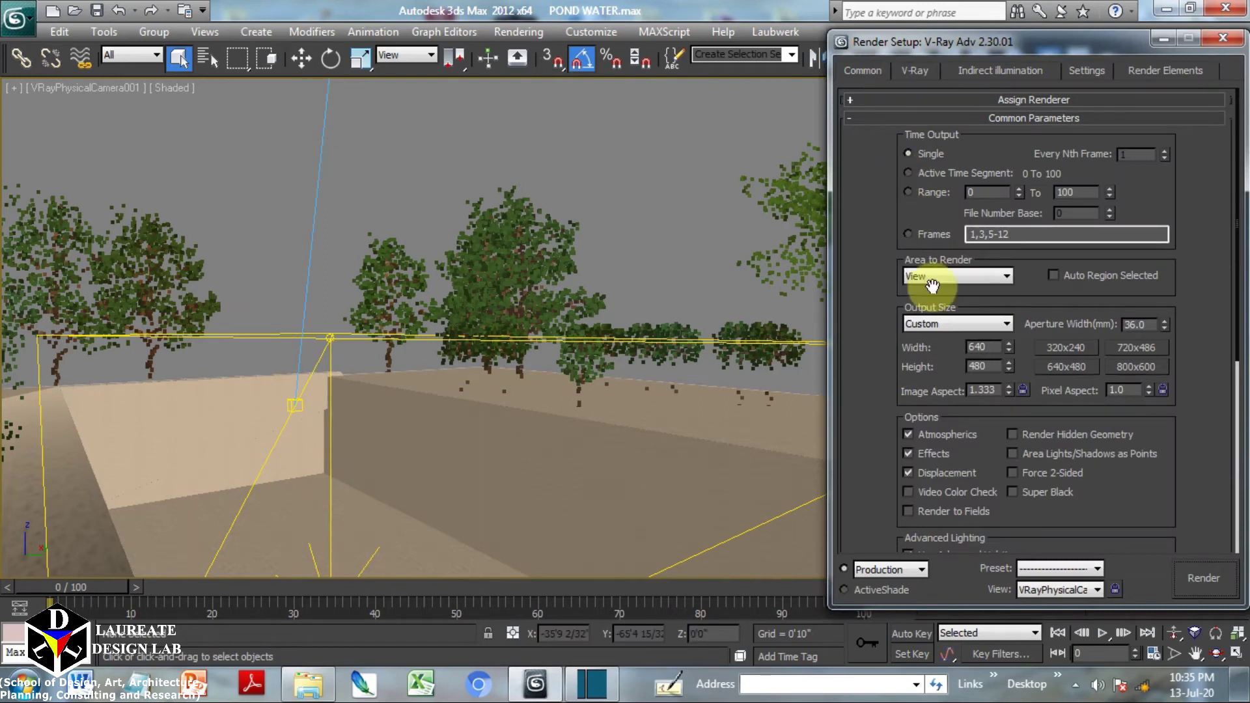
{"action": "double_click", "coordinate": [971, 349]}
{"action": "double_click", "coordinate": [976, 367]}
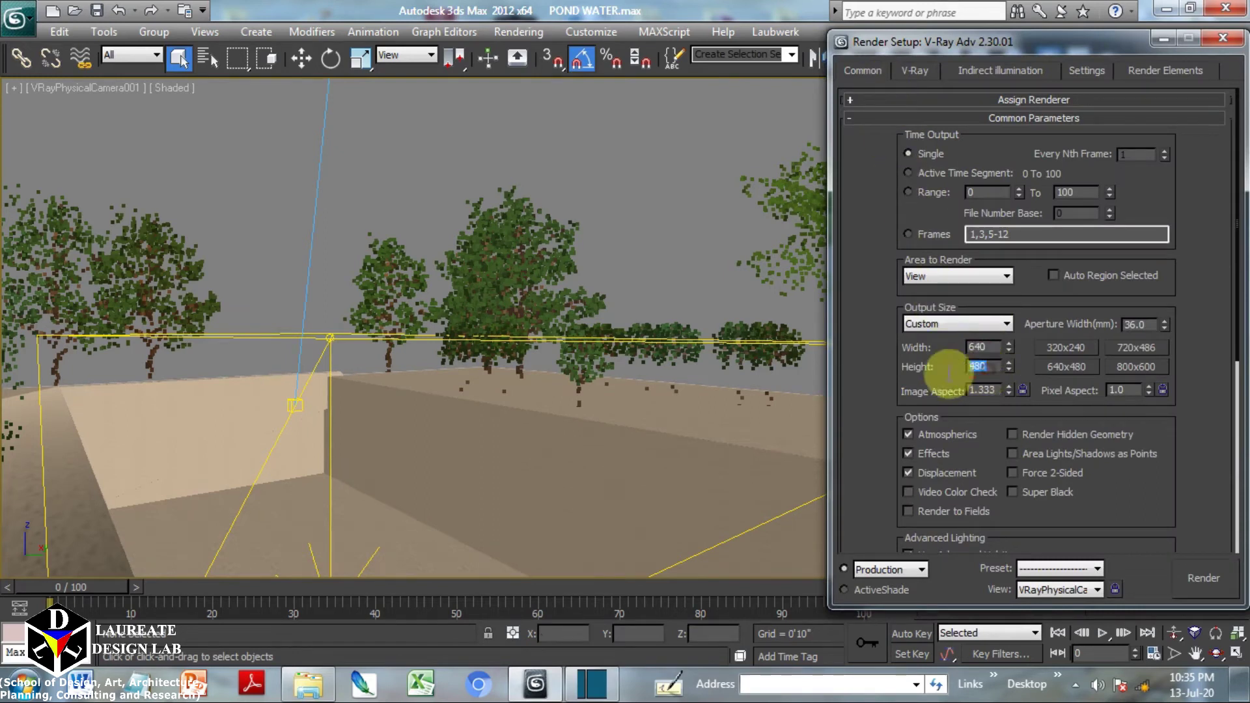
{"action": "left_click", "coordinate": [911, 69]}
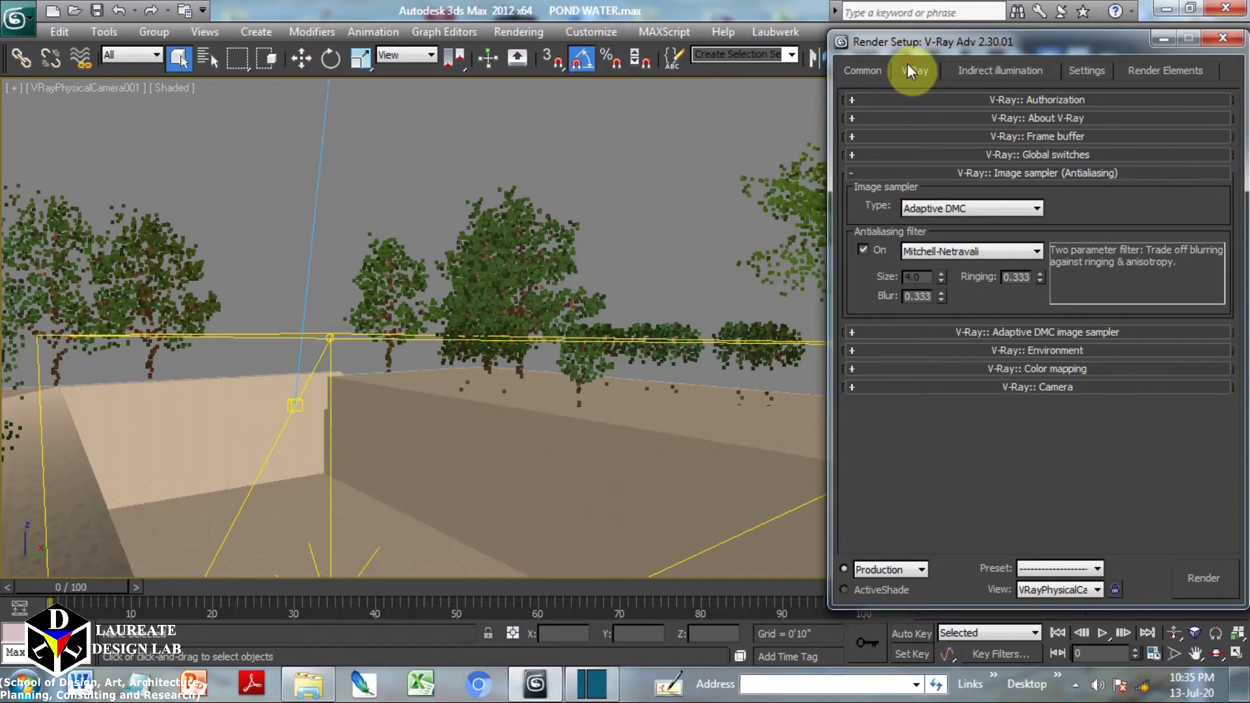
Enable the reflection/refraction max depth limit in V-Ray Global switches
{"action": "left_click", "coordinate": [928, 134]}
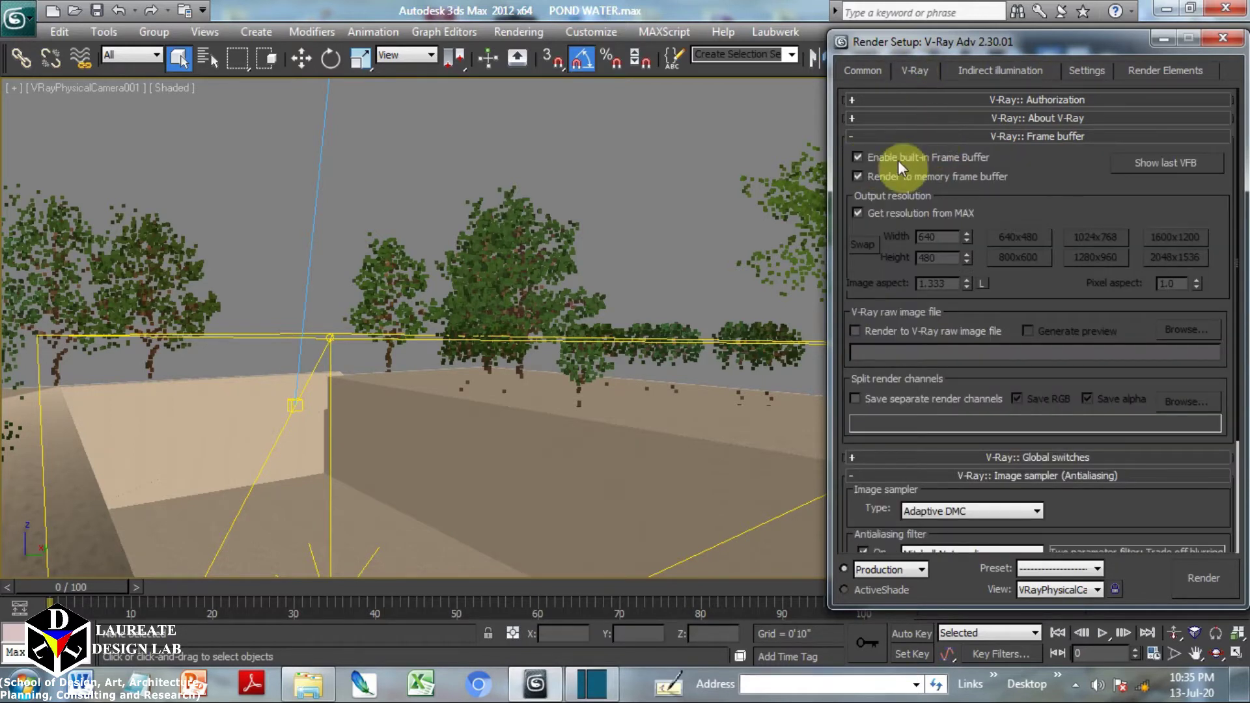
{"action": "left_click", "coordinate": [944, 138]}
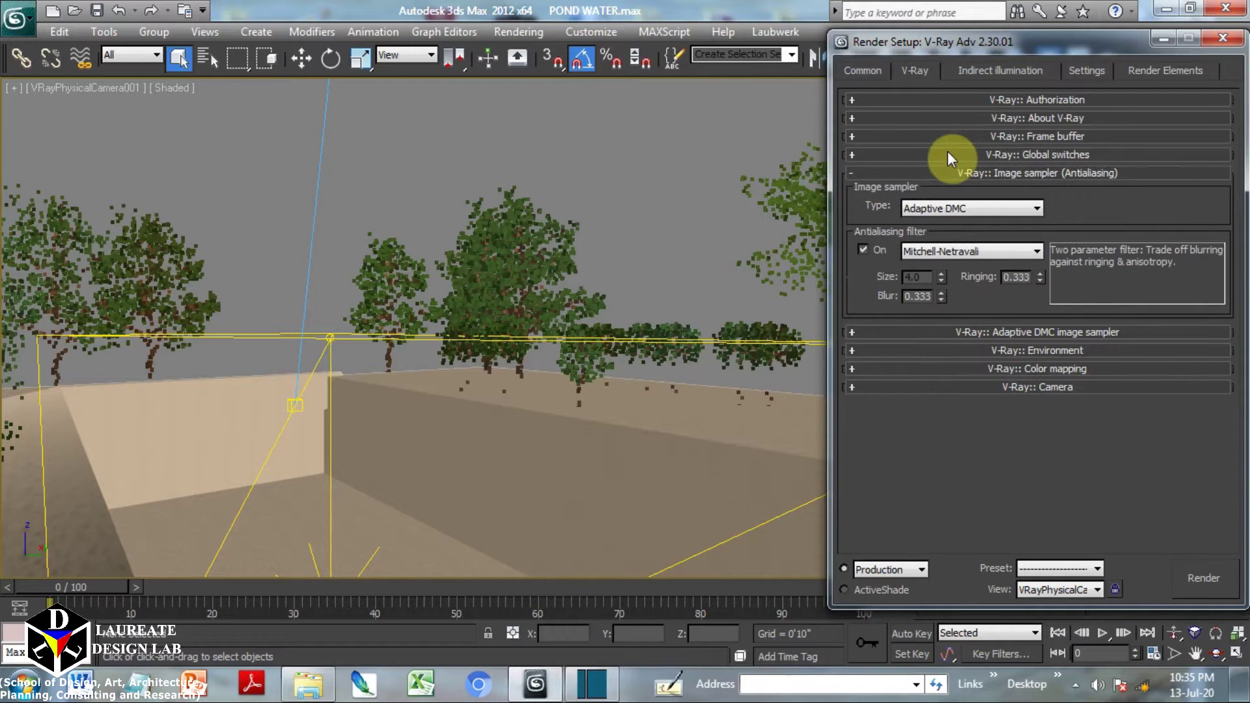
{"action": "left_click", "coordinate": [947, 155]}
{"action": "left_click", "coordinate": [1064, 205]}
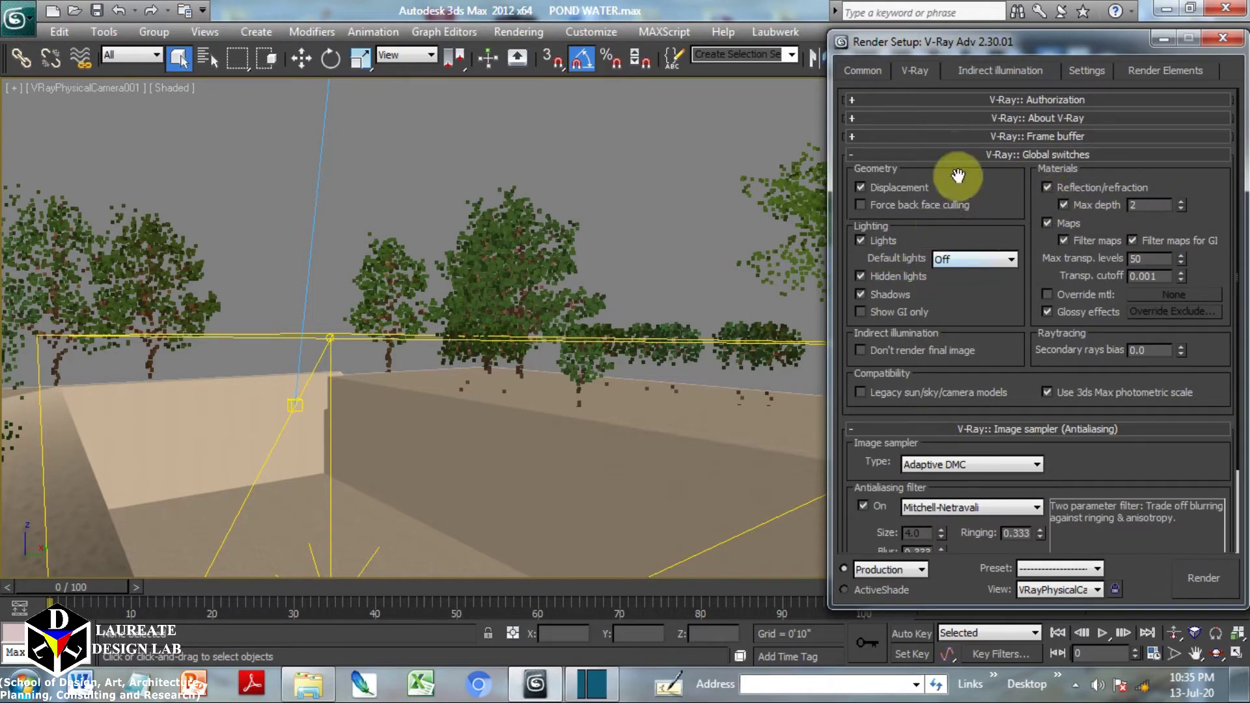
{"action": "left_click", "coordinate": [971, 156]}
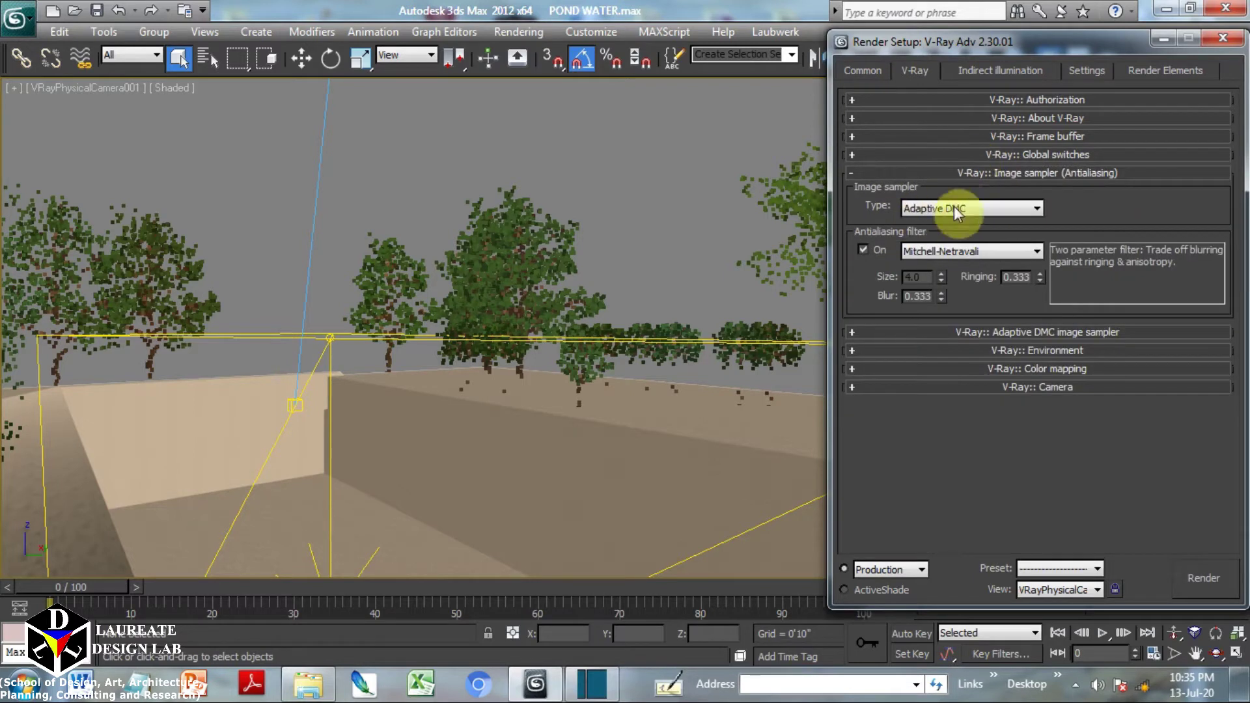
{"action": "left_click", "coordinate": [955, 166]}
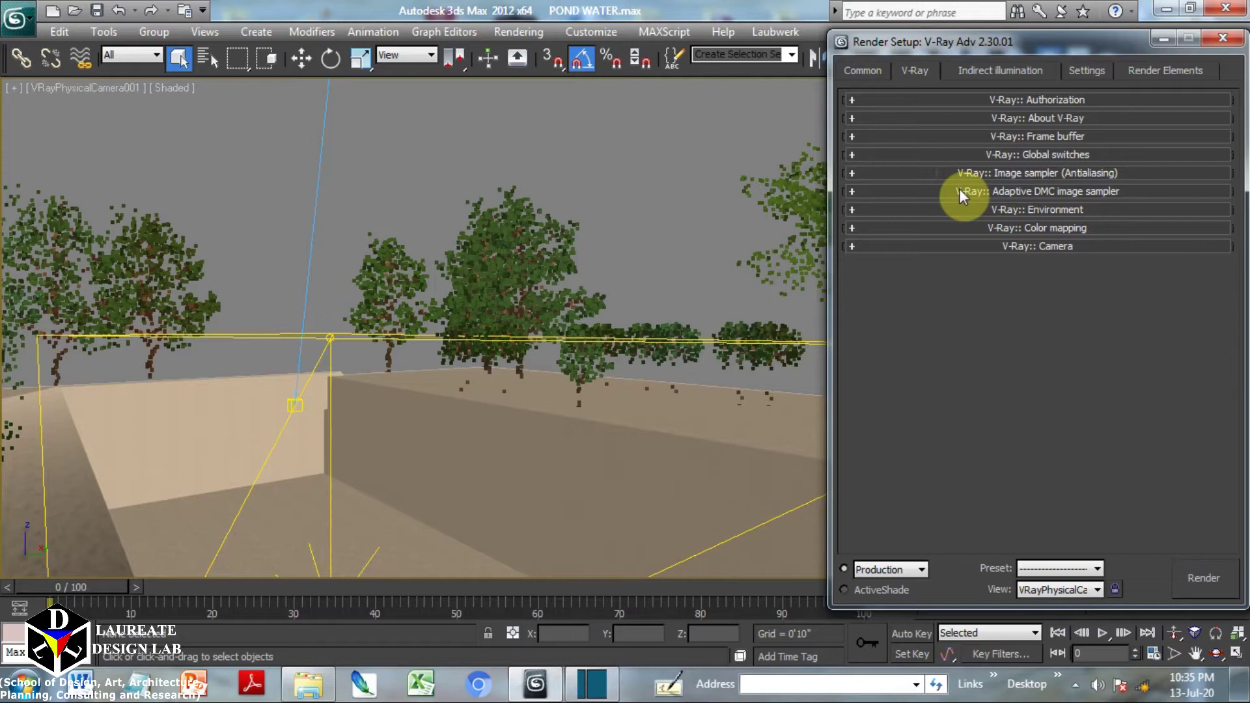
{"action": "left_click", "coordinate": [959, 191]}
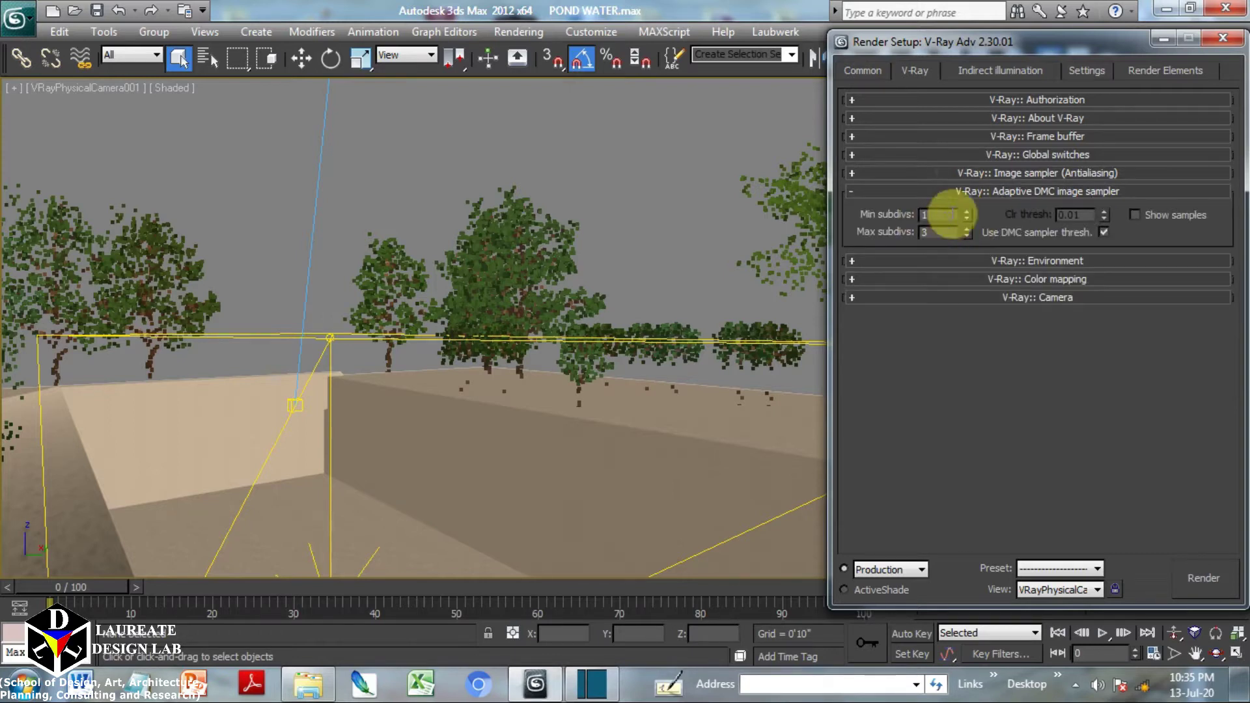
{"action": "left_click", "coordinate": [999, 193]}
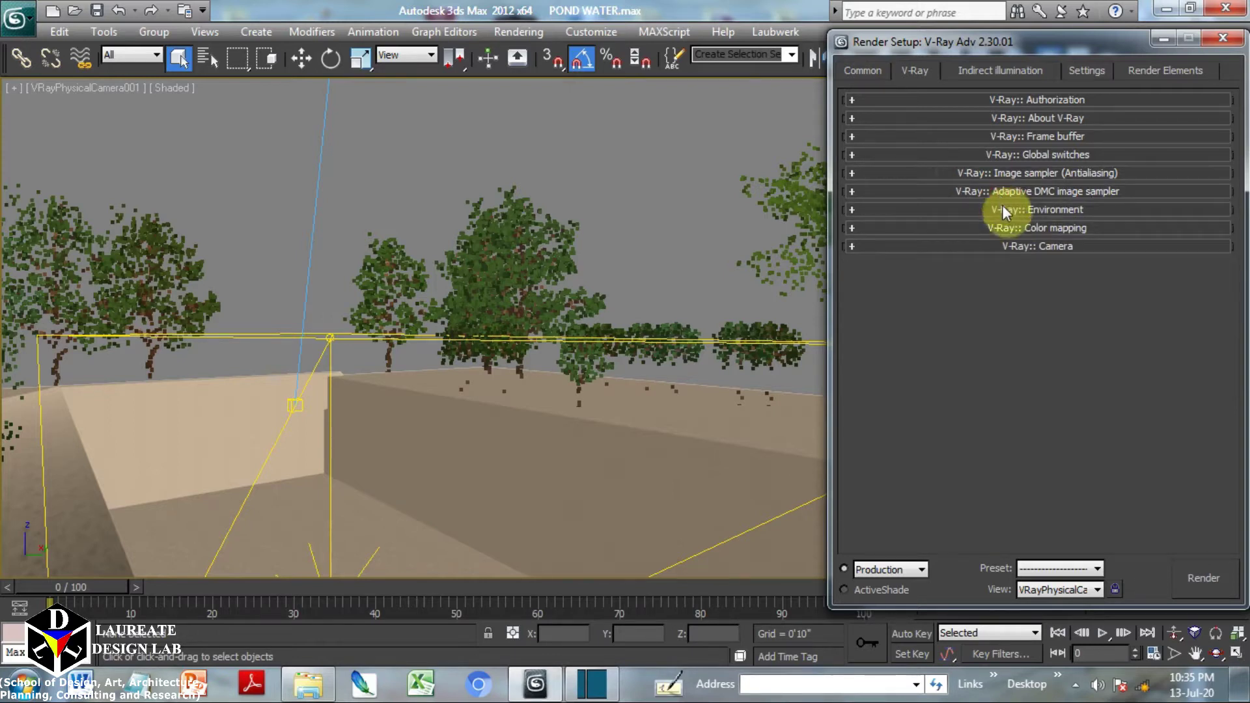
Keep the GI skylight override white; check Linear multiply mapping with bright multiplier 1.2
{"action": "left_click", "coordinate": [1002, 210]}
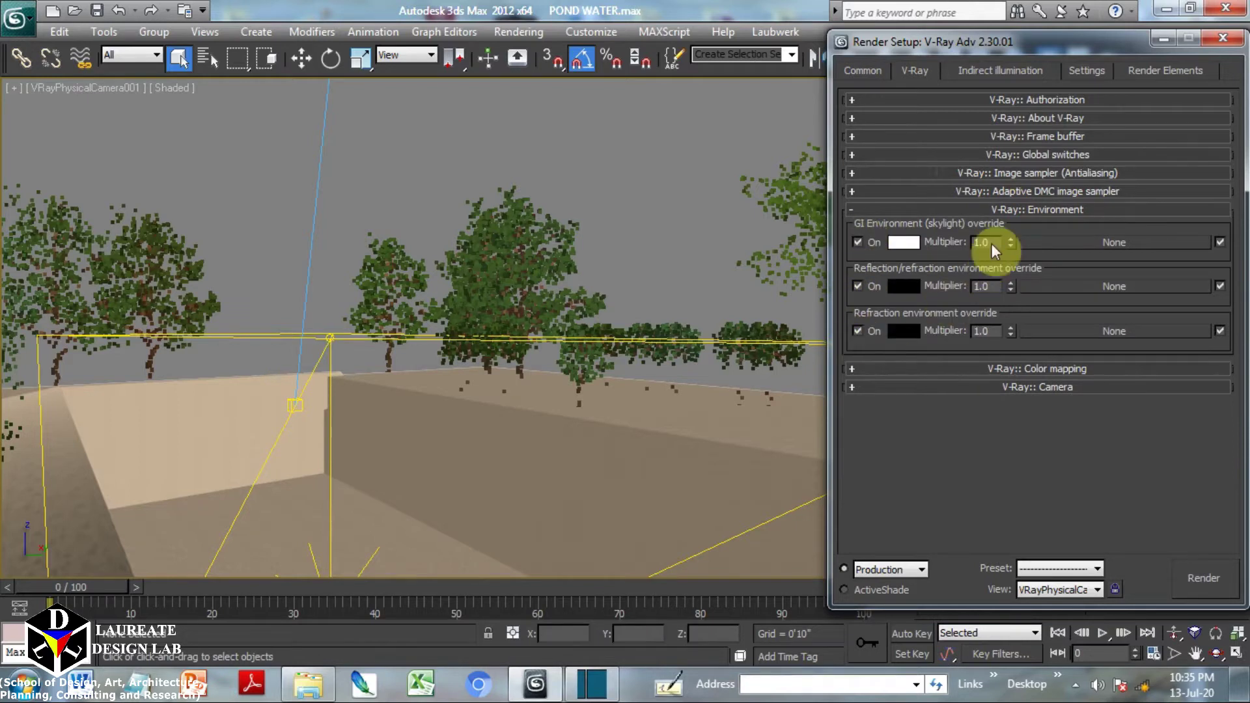
{"action": "left_click", "coordinate": [913, 241]}
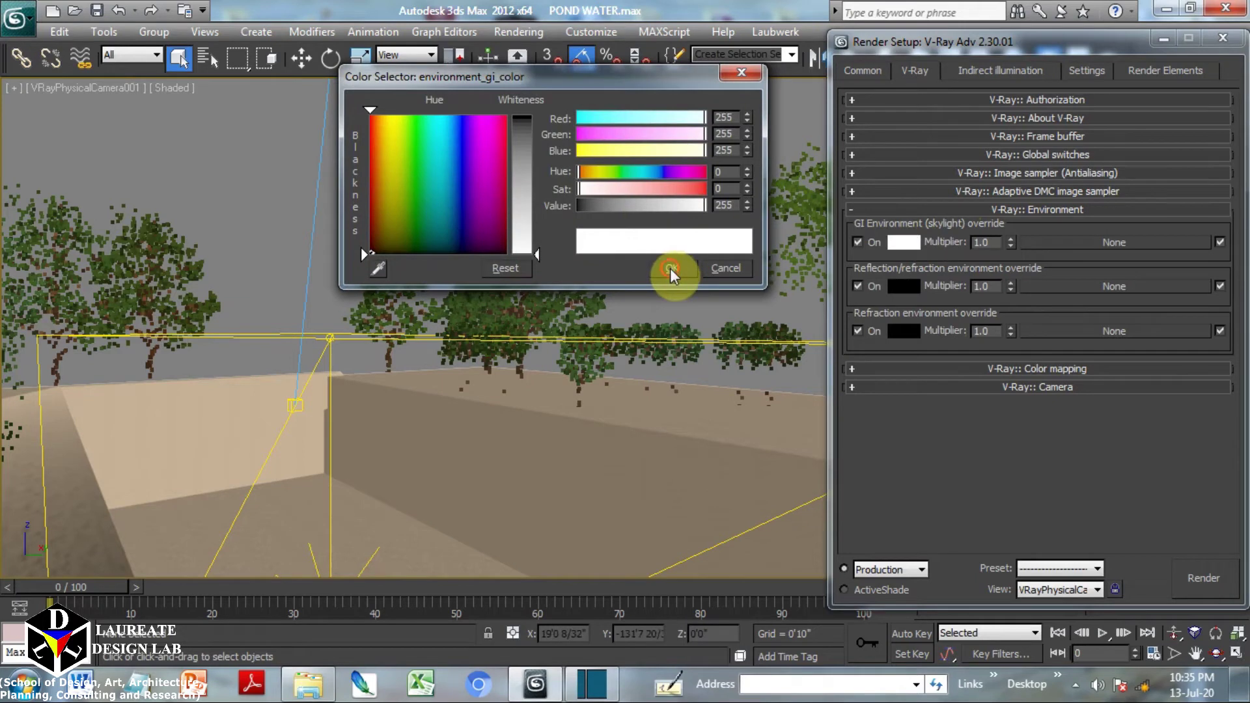
{"action": "left_click", "coordinate": [667, 263]}
{"action": "left_click", "coordinate": [907, 207]}
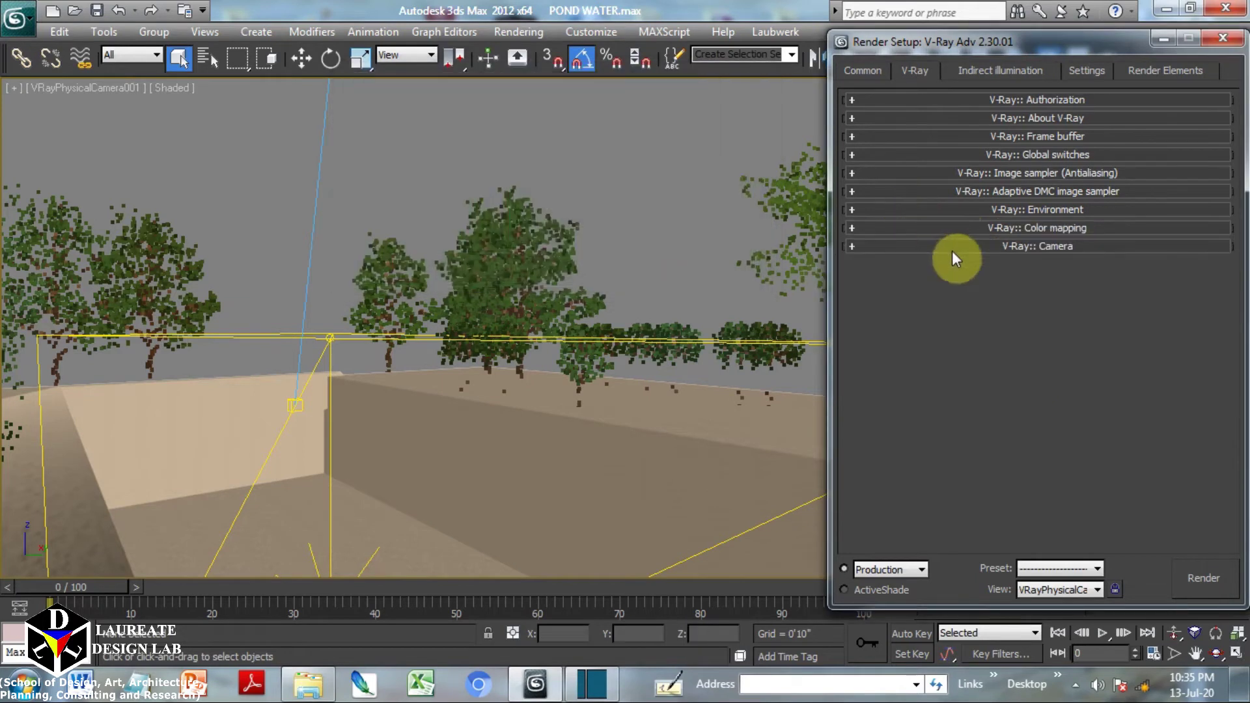
{"action": "left_click", "coordinate": [982, 228]}
{"action": "left_click", "coordinate": [919, 251]}
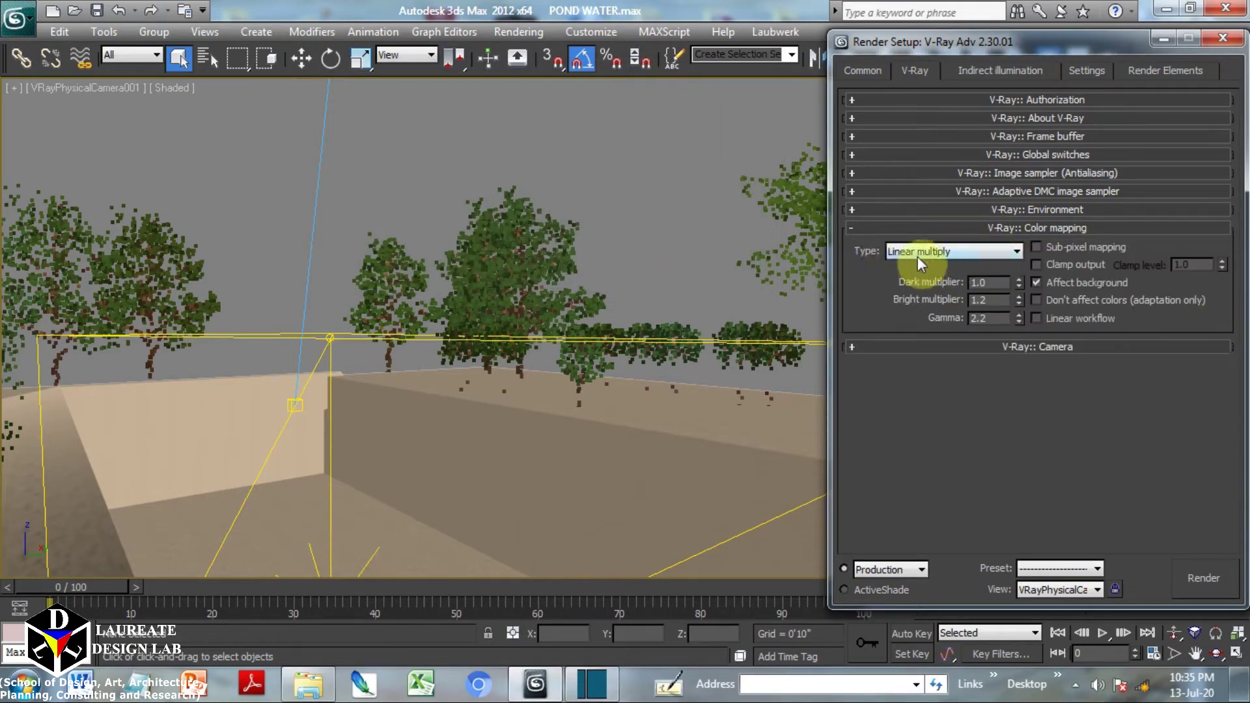
{"action": "left_click", "coordinate": [980, 301]}
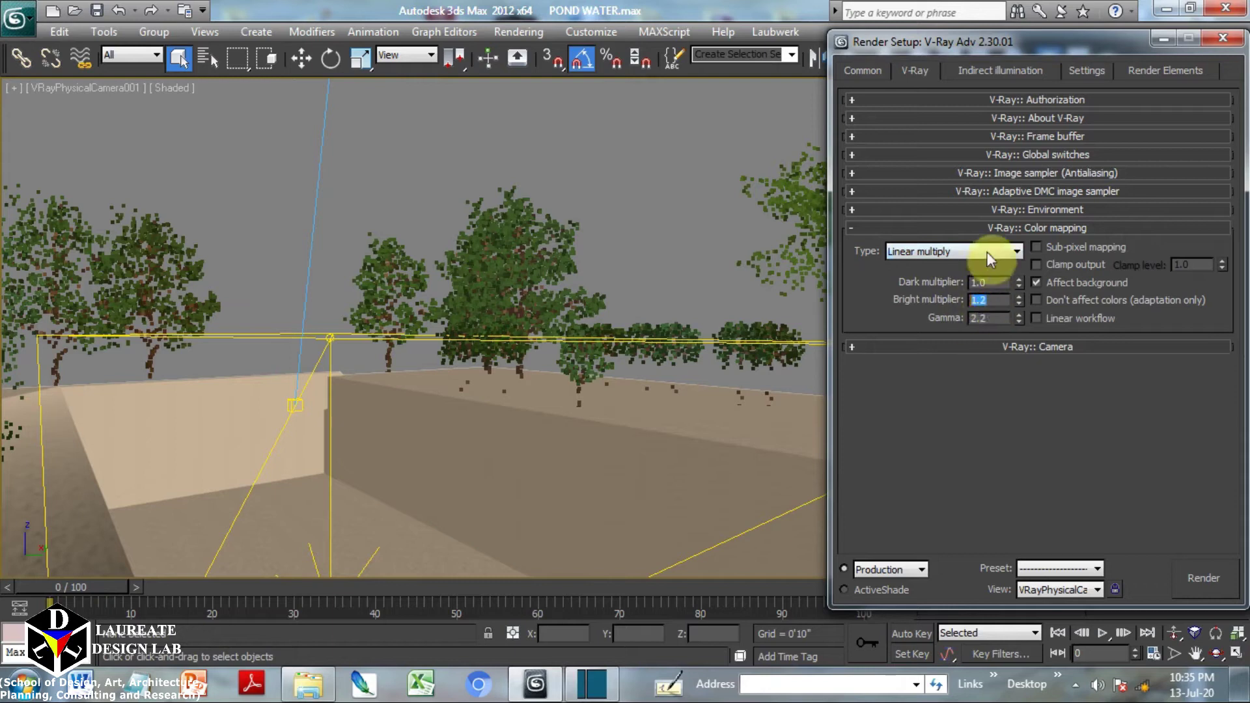
{"action": "left_click", "coordinate": [976, 229]}
Check GI bounces 0.85 and 1.0 and set irradiance map HSph. subdivs to 20
{"action": "left_click", "coordinate": [976, 72]}
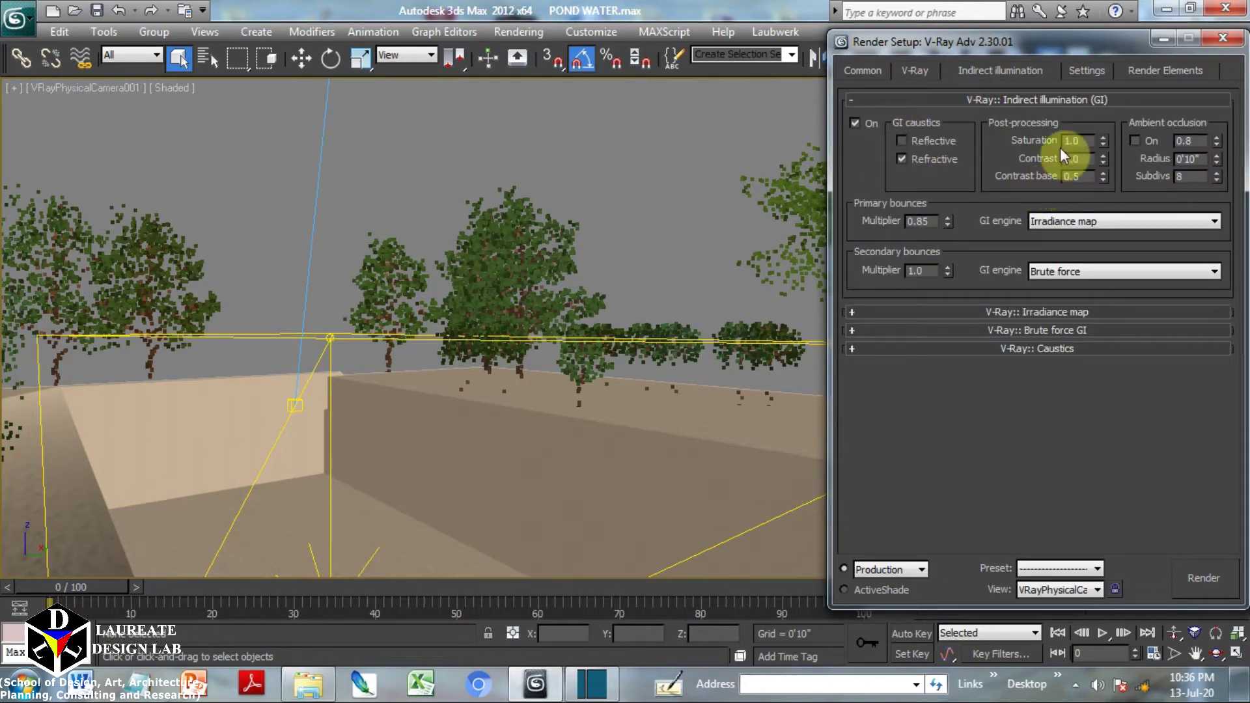
{"action": "left_click", "coordinate": [919, 222]}
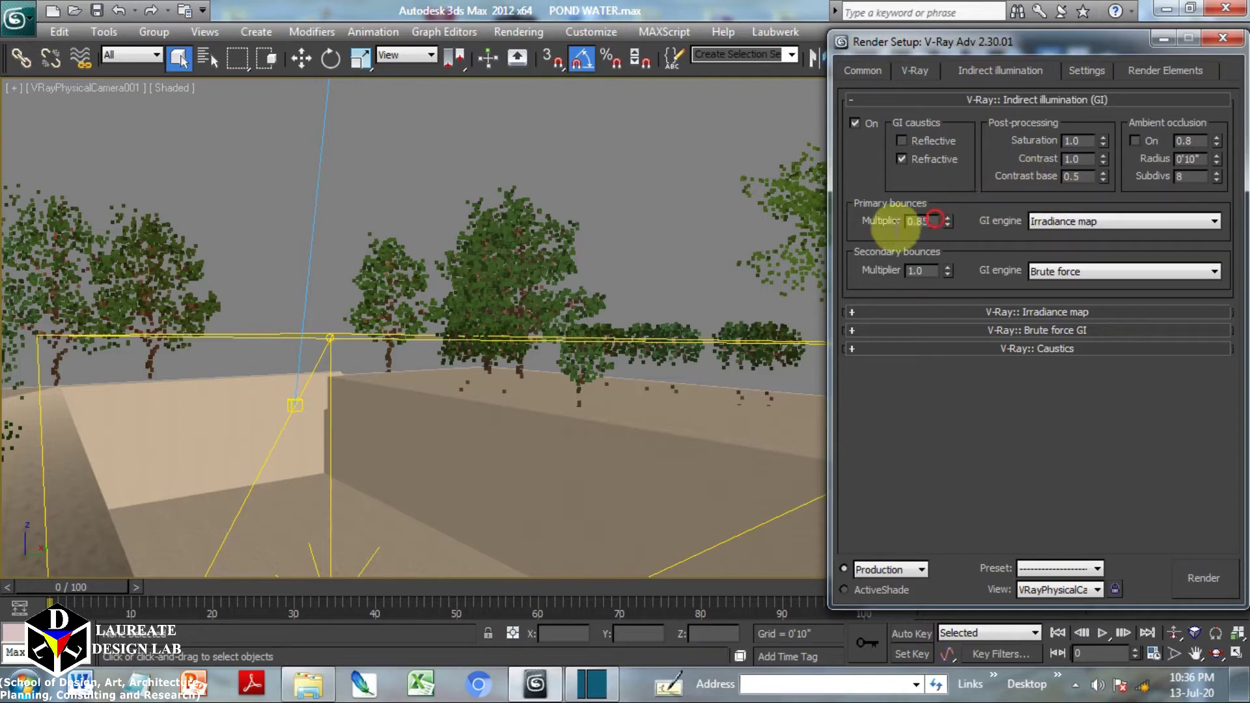
{"action": "left_click", "coordinate": [918, 271]}
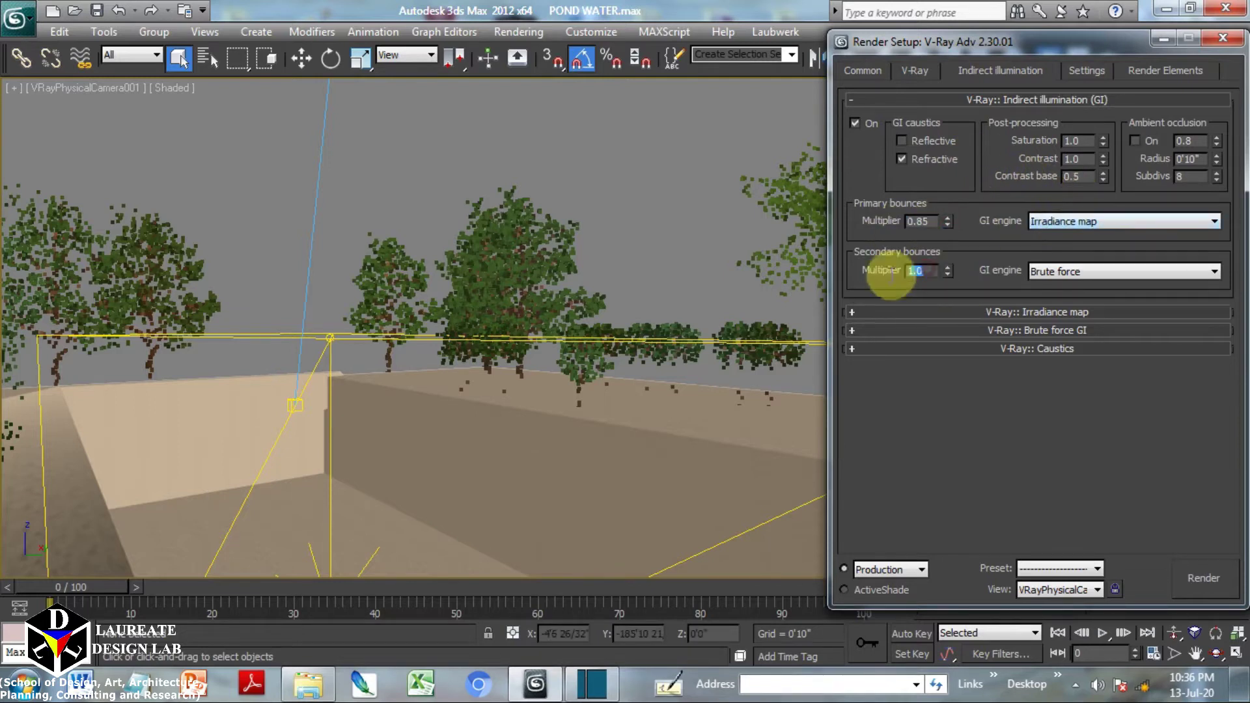
{"action": "left_click", "coordinate": [1040, 314]}
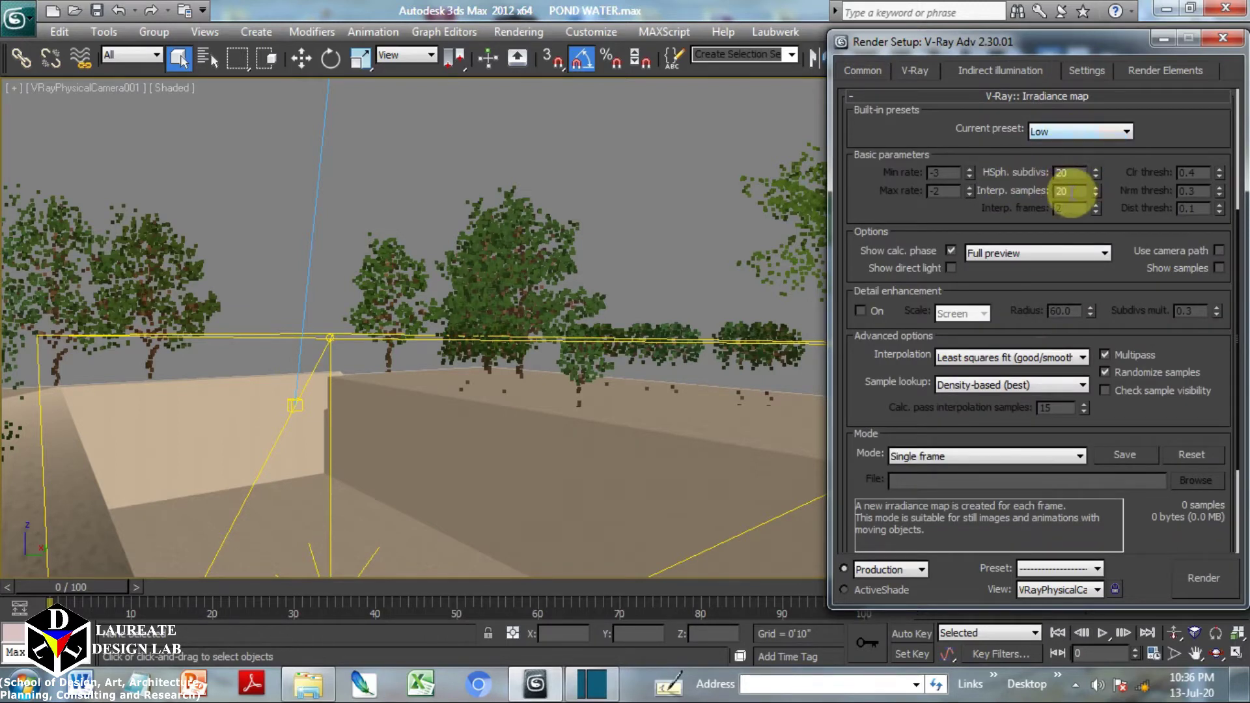
{"action": "type", "text": "20"}
{"action": "key", "text": "Return"}
{"action": "left_click", "coordinate": [950, 251]}
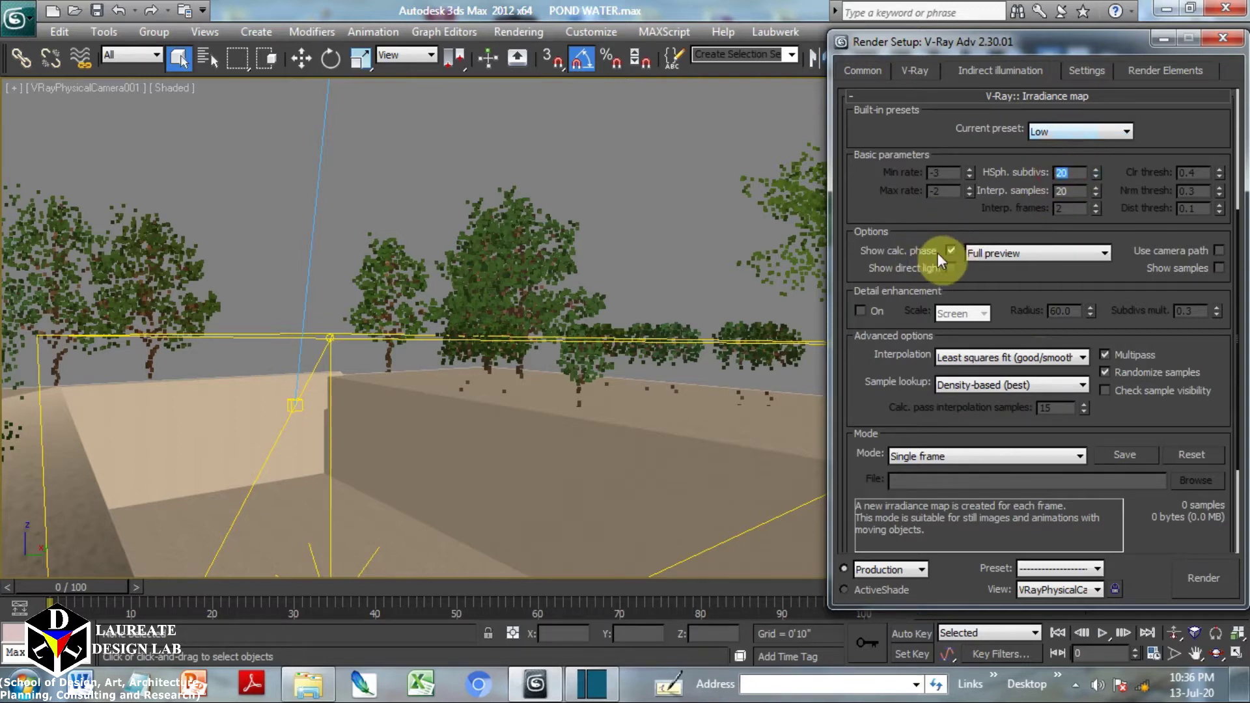
{"action": "left_click", "coordinate": [1034, 96]}
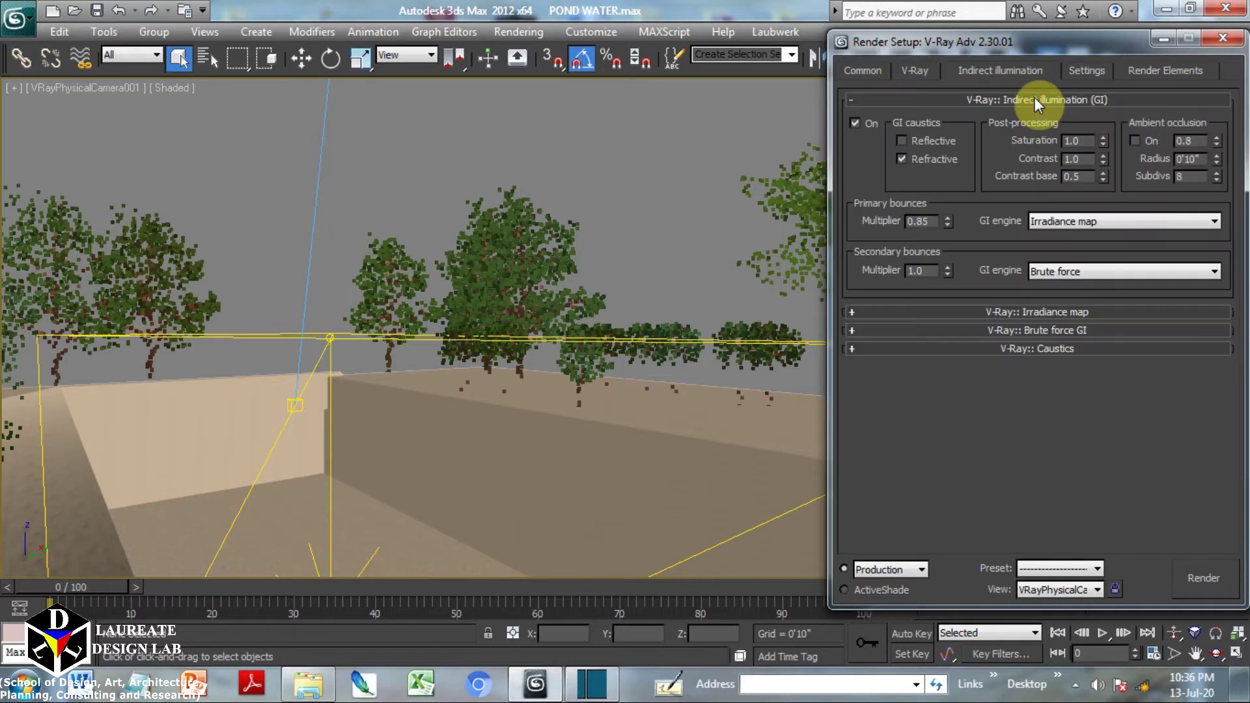
Review the Brute force GI rollout and the V-Ray Settings tab
{"action": "left_click", "coordinate": [1029, 330]}
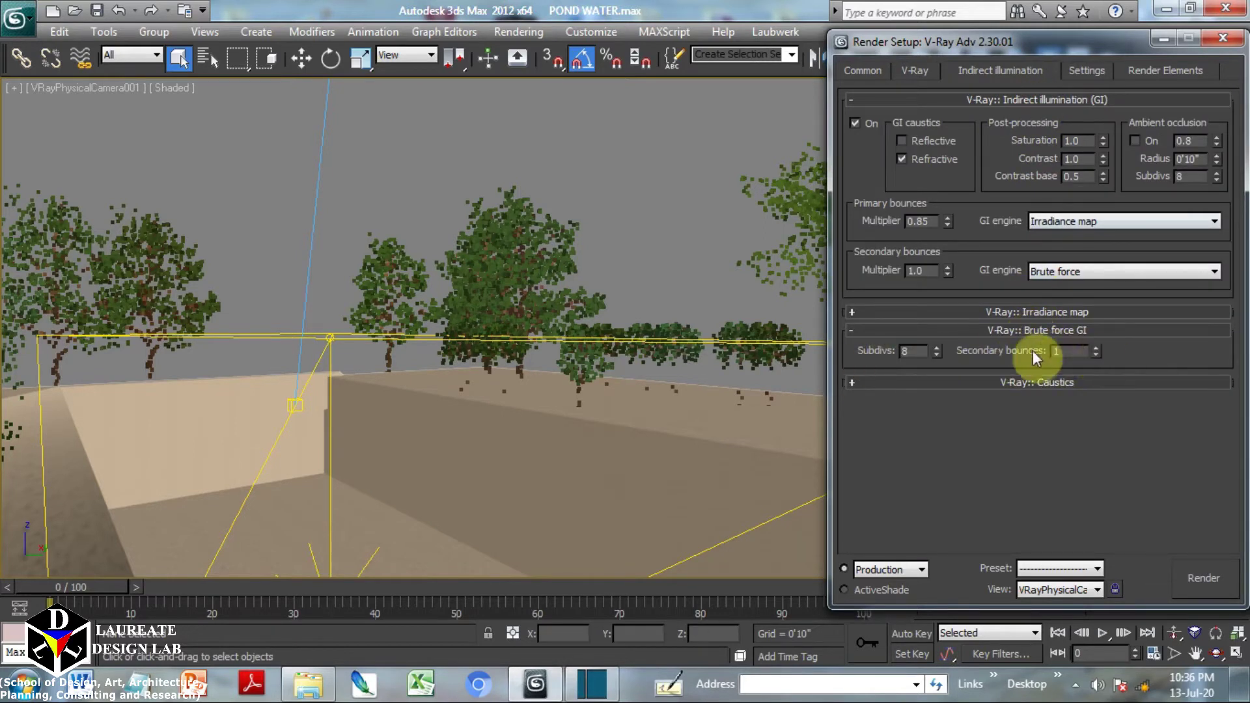
{"action": "left_click", "coordinate": [1068, 330]}
{"action": "left_click", "coordinate": [1079, 73]}
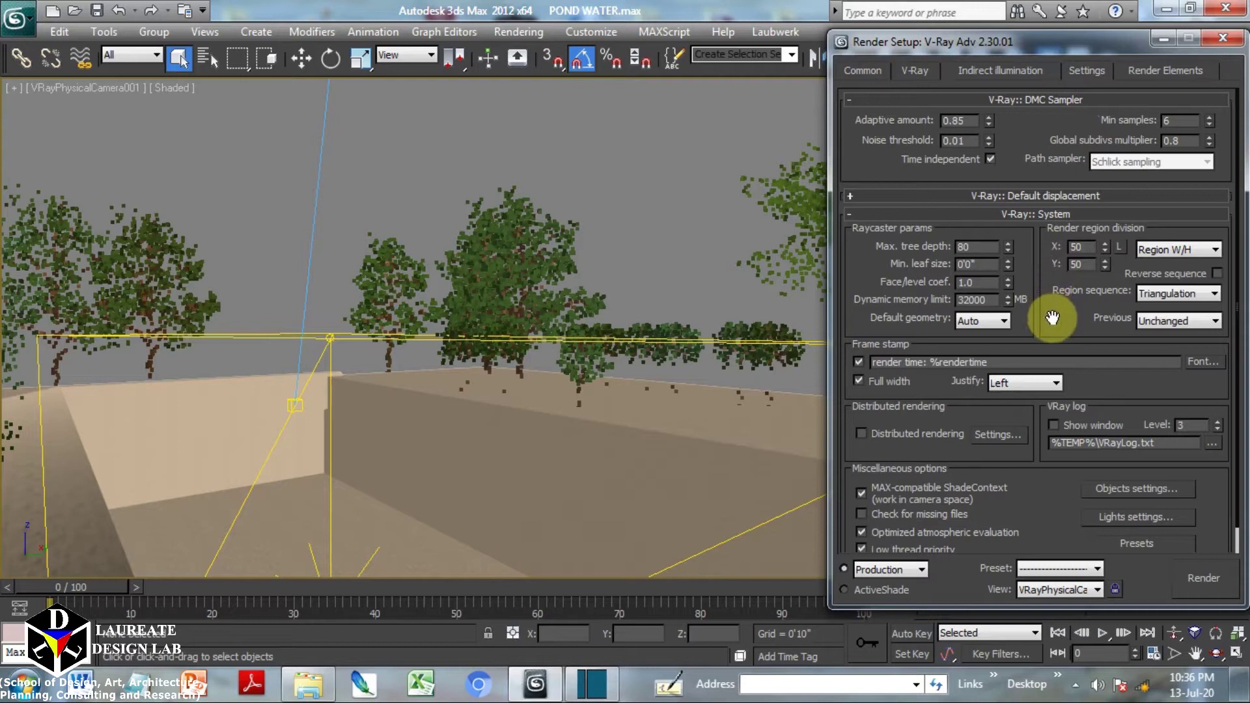
{"action": "left_click_drag", "start_coordinate": [1052, 317], "coordinate": [1063, 265]}
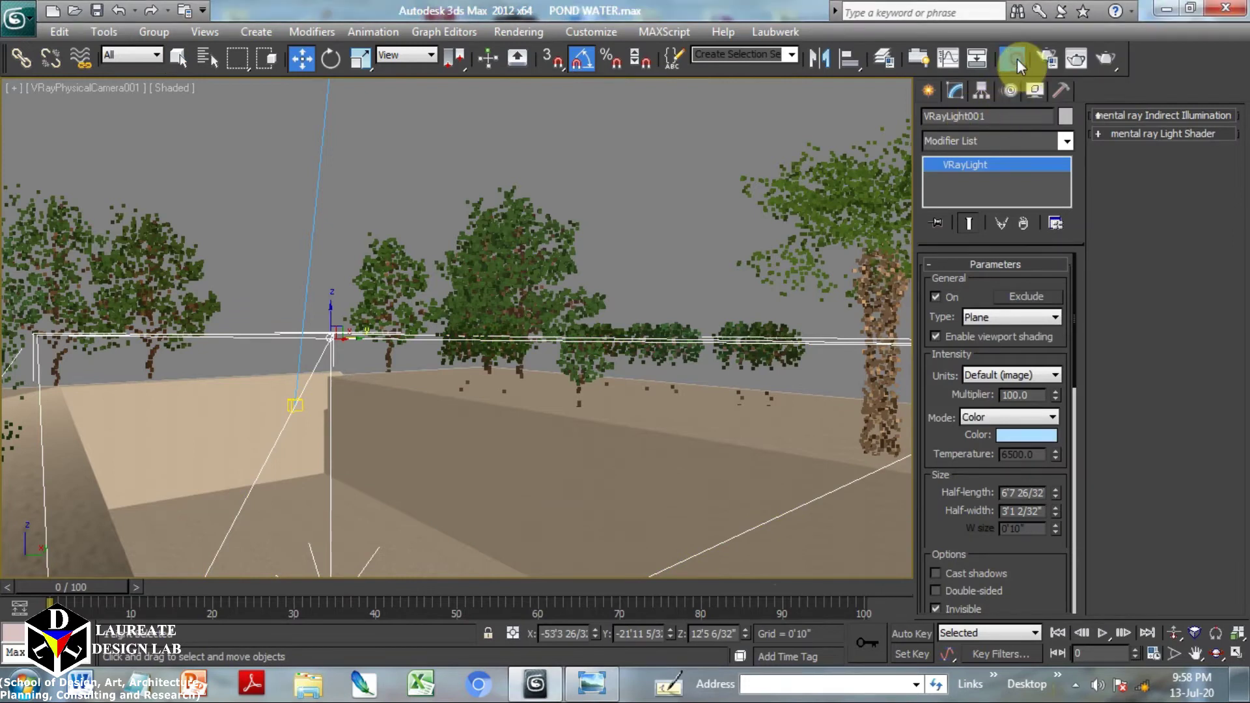
{"action": "left_click", "coordinate": [1014, 60]}
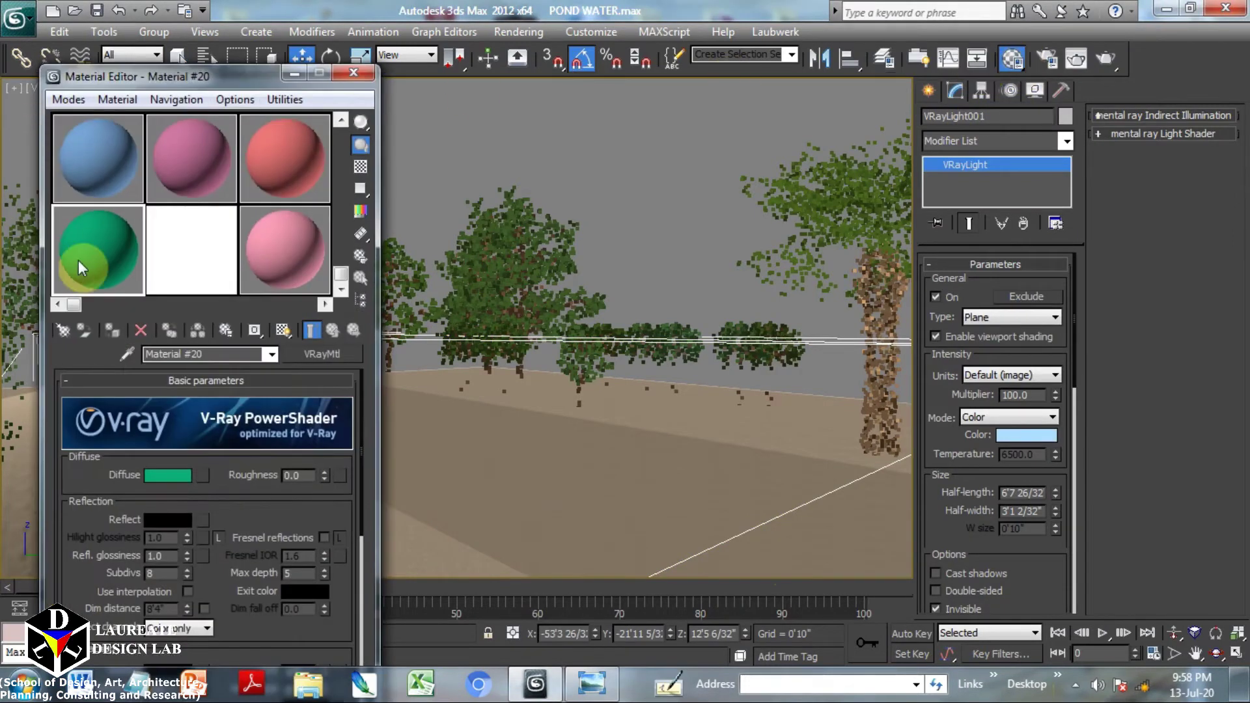
Name the green VRayMtl WATER BLUE and switch to Slate Material Editor mode
{"action": "left_click", "coordinate": [223, 353]}
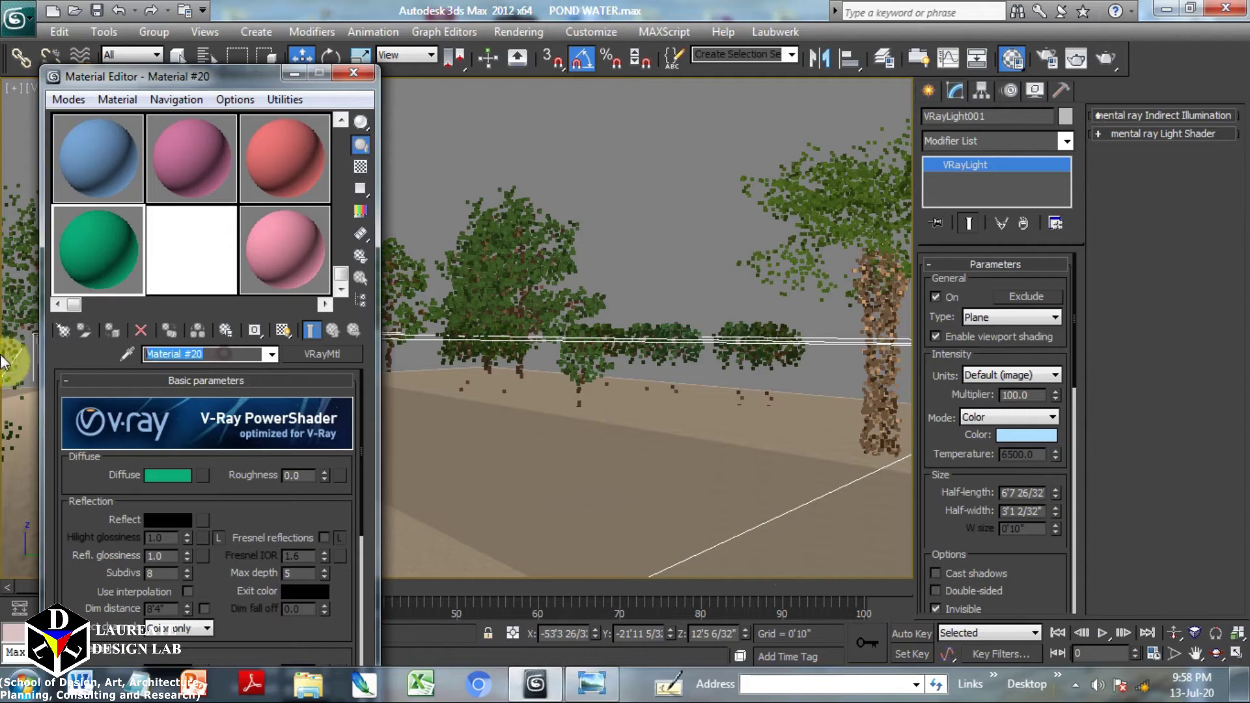
{"action": "type", "text": "WATER "}
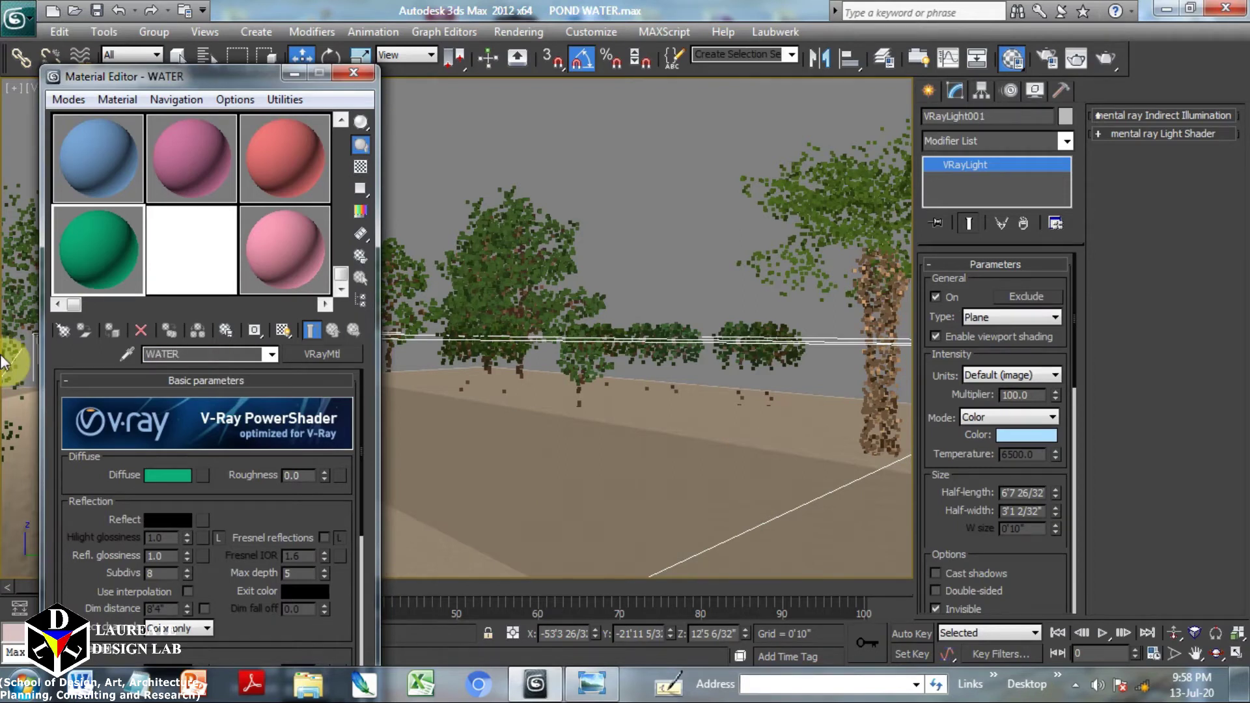
{"action": "type", "text": "BLUE"}
{"action": "left_click", "coordinate": [60, 103]}
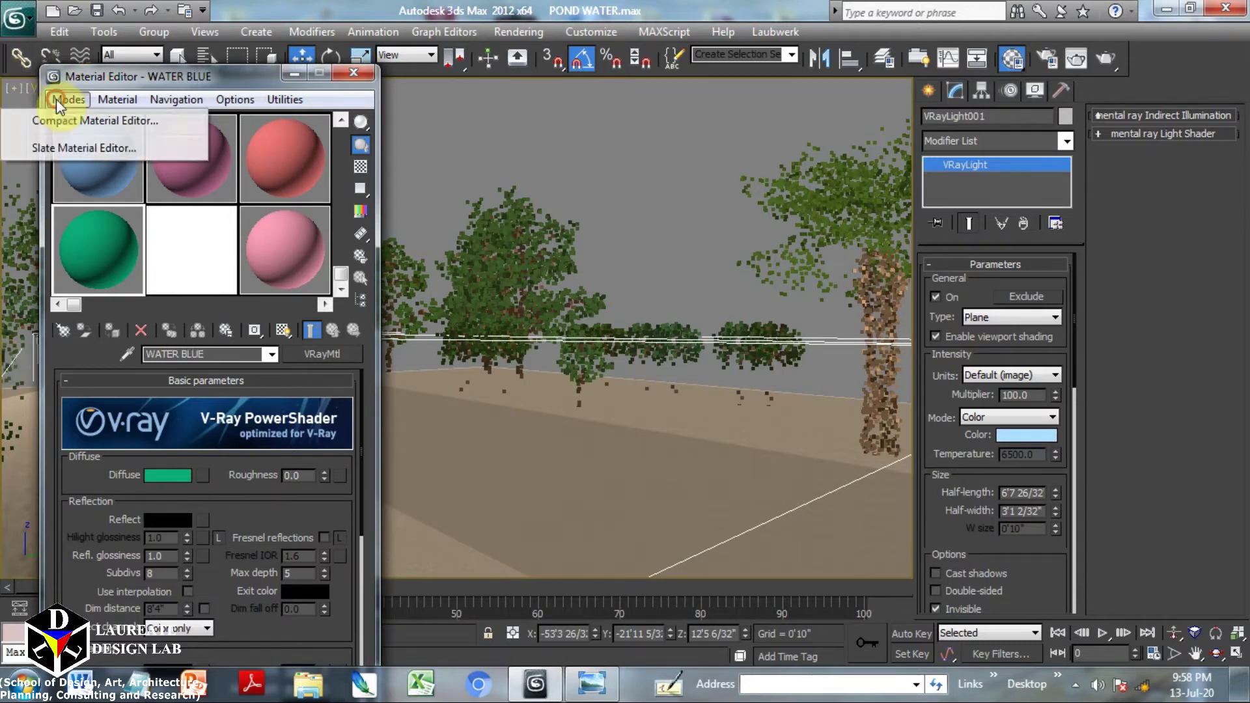
{"action": "left_click", "coordinate": [68, 149]}
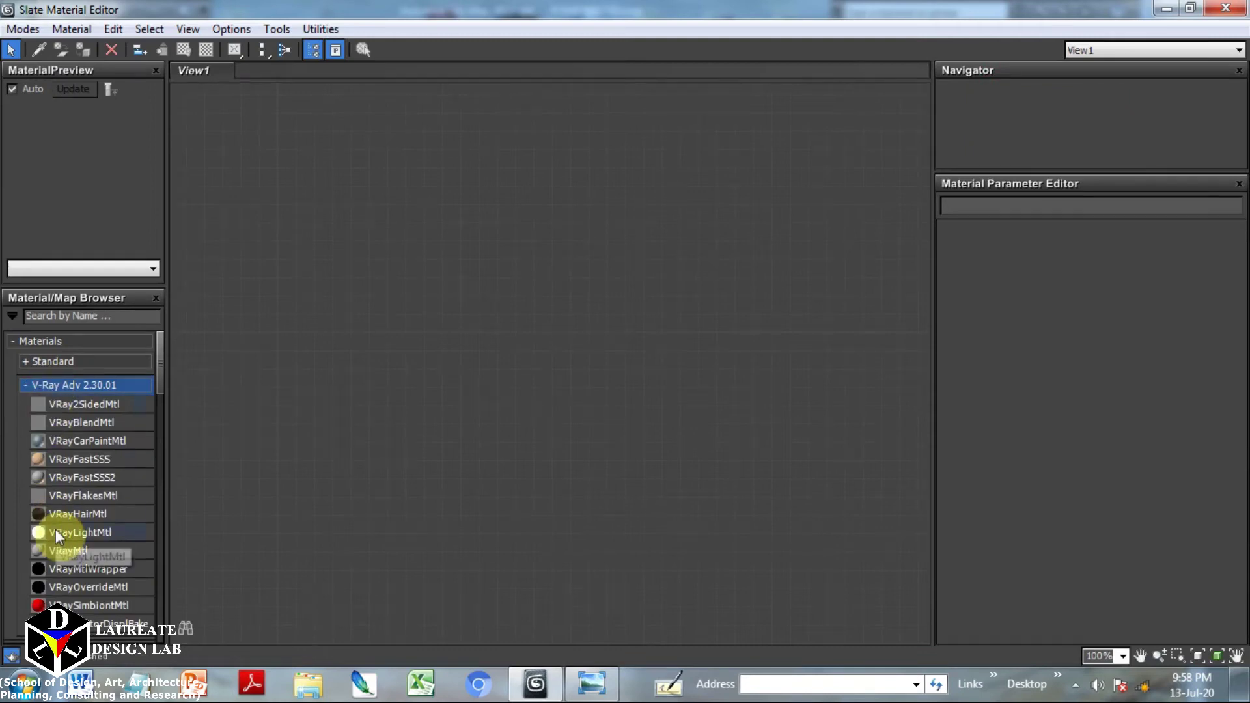
Add a new VRayMtl node (Material #38), show its parameters, and view the WATER ONE reference image
{"action": "left_click_drag", "start_coordinate": [62, 550], "coordinate": [651, 408]}
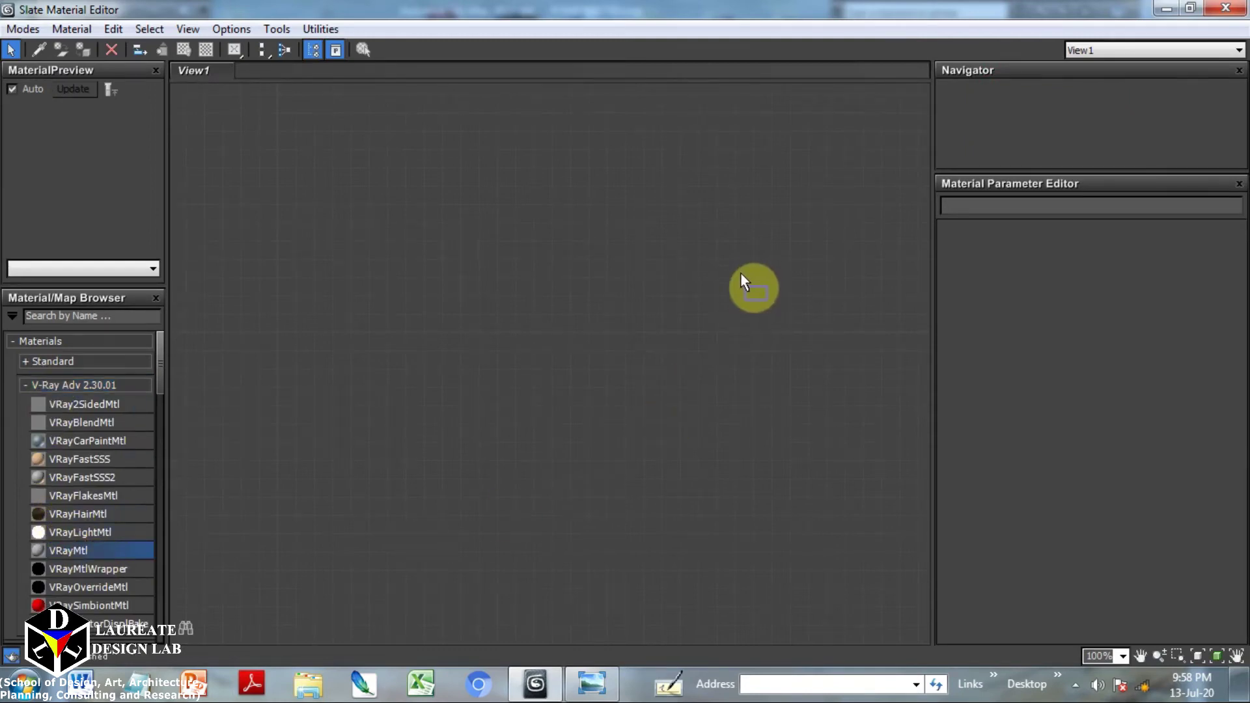
{"action": "left_click_drag", "start_coordinate": [754, 258], "coordinate": [752, 251]}
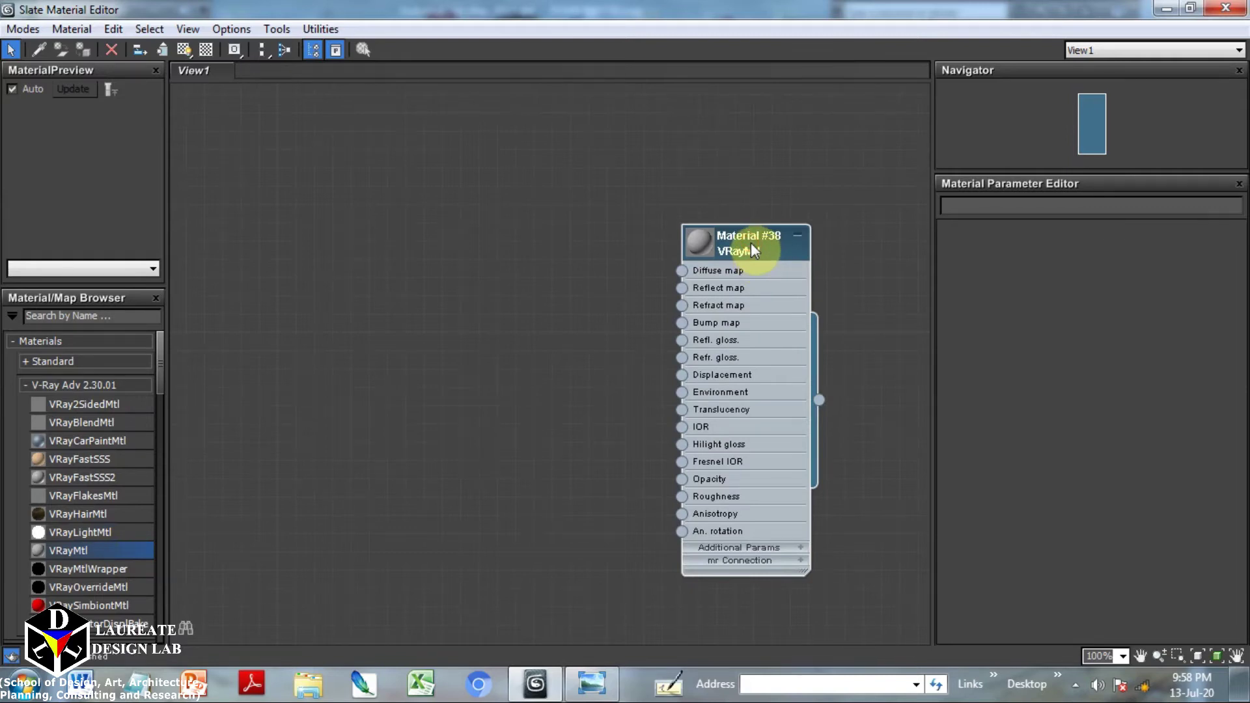
{"action": "double_click", "coordinate": [715, 245]}
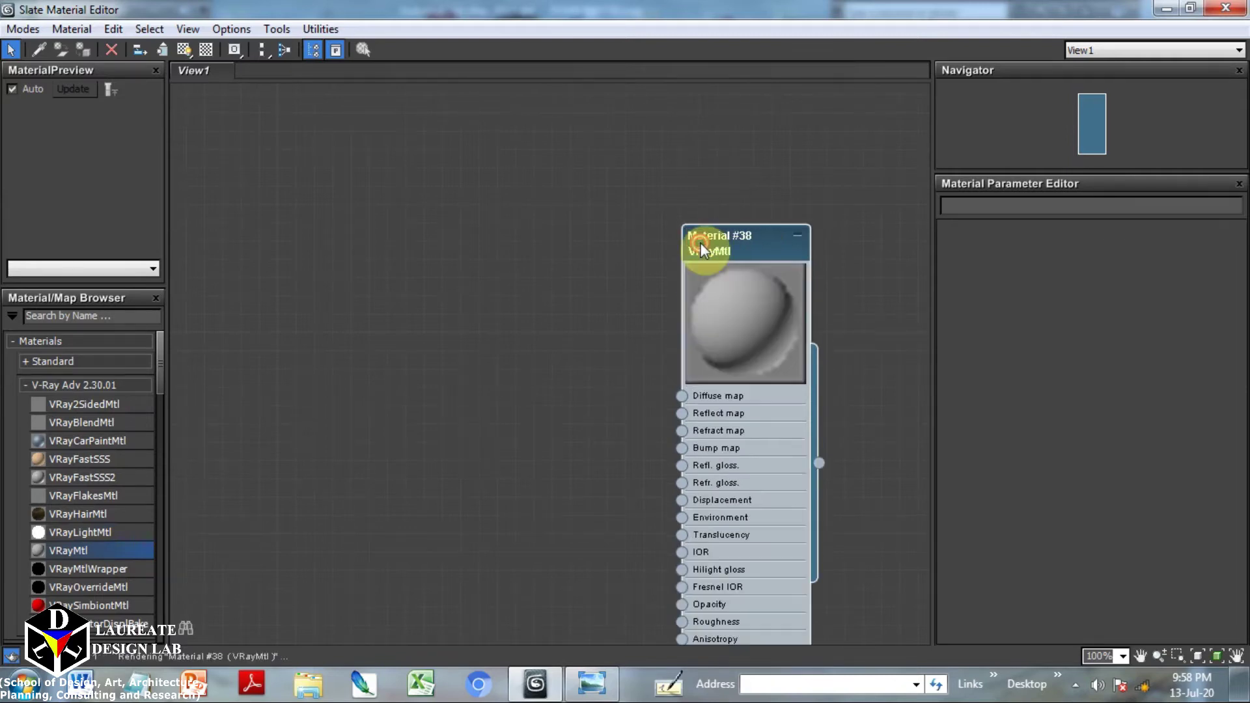
{"action": "double_click", "coordinate": [768, 234]}
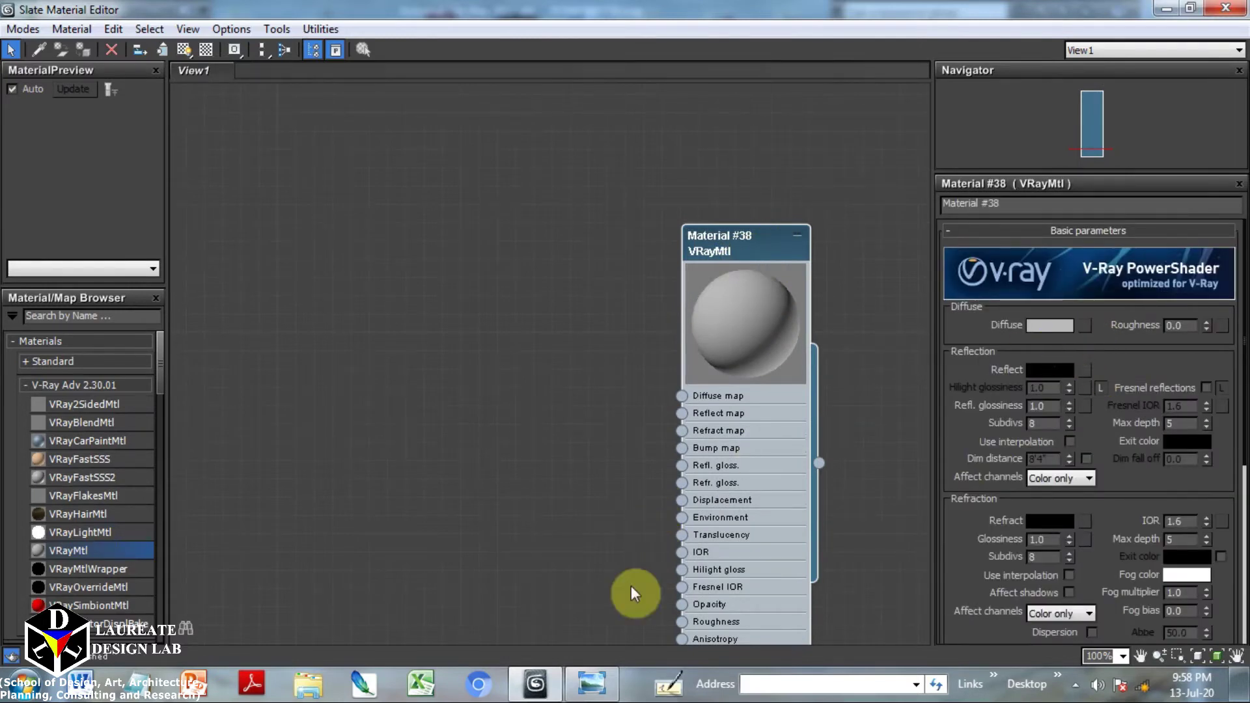
{"action": "left_click", "coordinate": [589, 689]}
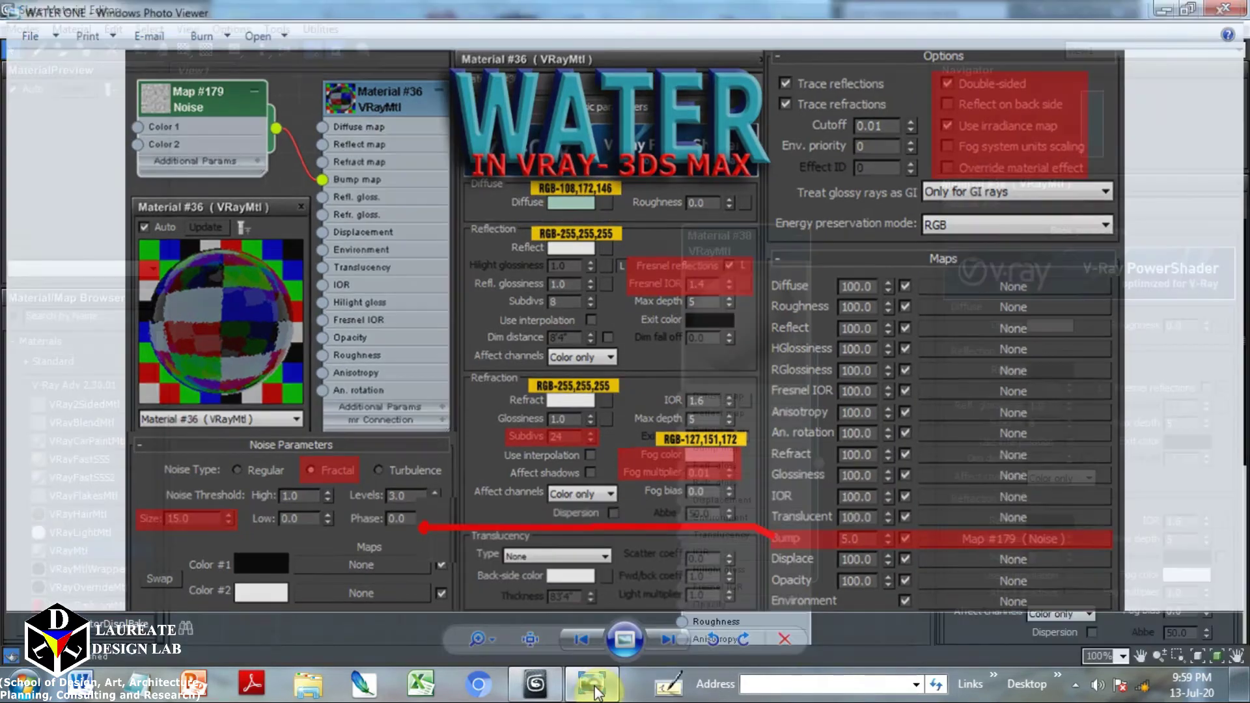
Set Material #38's diffuse colour to pale green, RGB 108, 172, 140
{"action": "mouse_move", "coordinate": [535, 684]}
{"action": "left_click", "coordinate": [594, 593]}
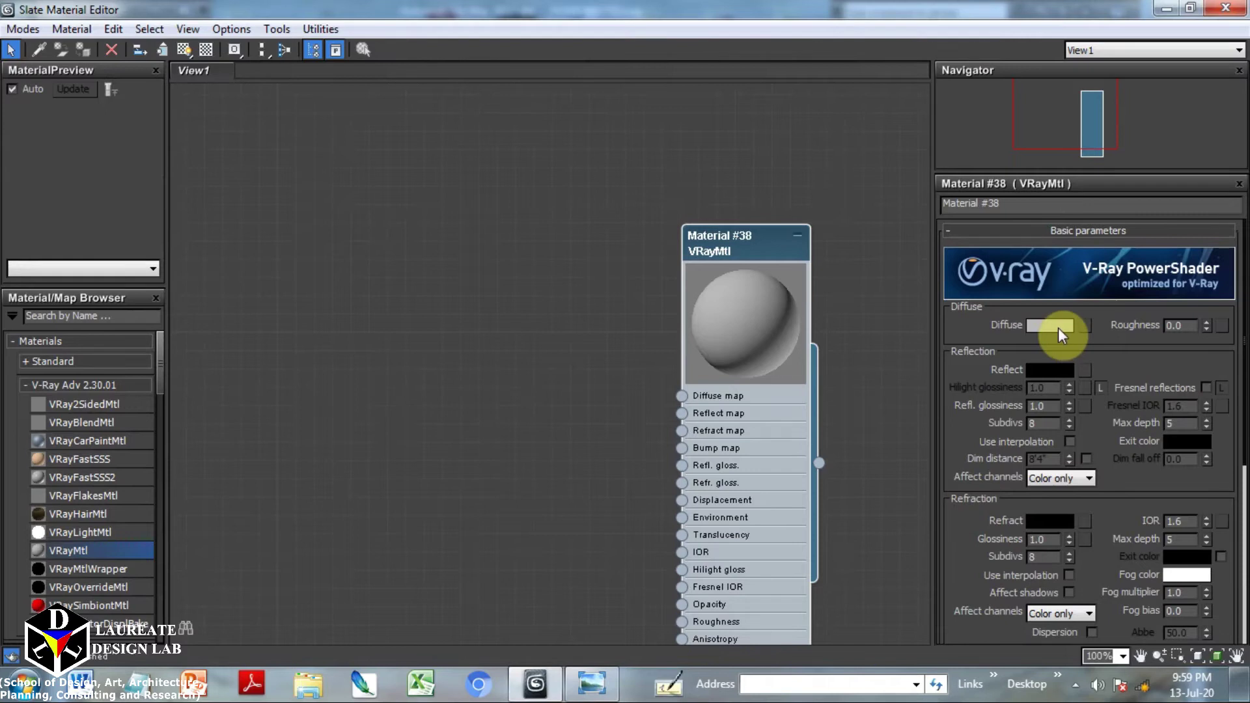
{"action": "left_click", "coordinate": [1054, 325]}
{"action": "type", "text": "108"}
{"action": "key", "text": "Tab"}
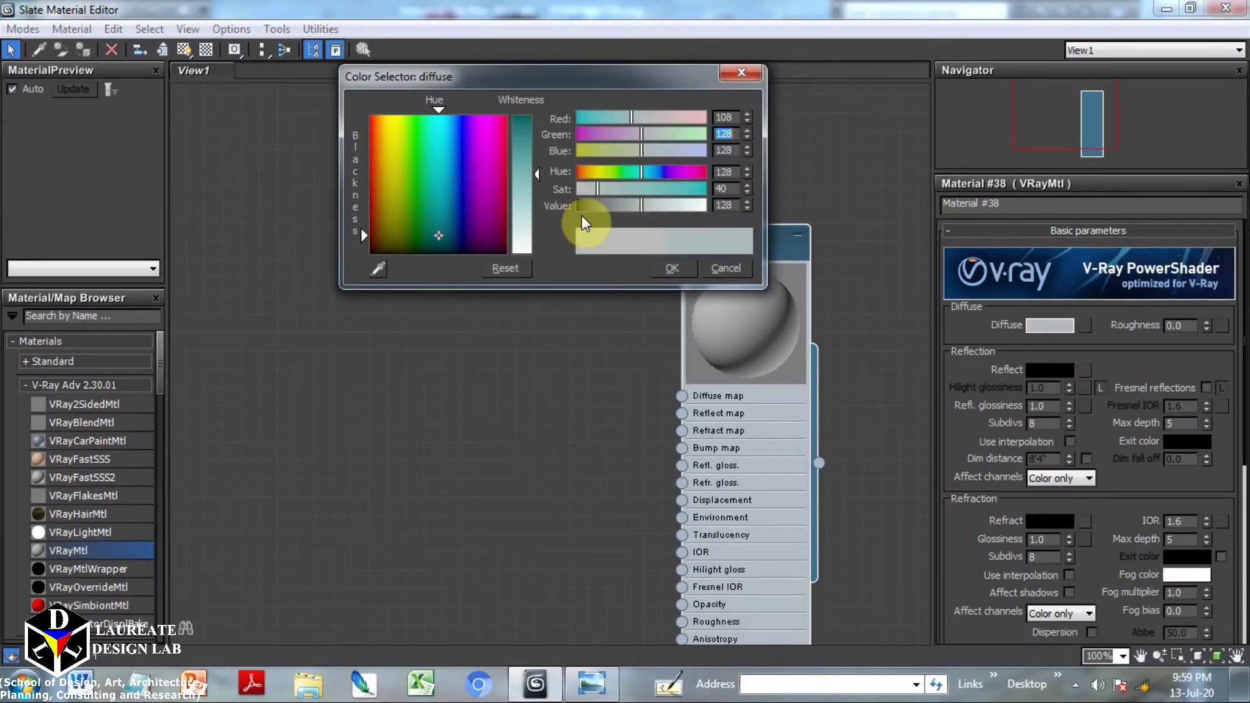
{"action": "type", "text": "172"}
{"action": "key", "text": "Tab"}
{"action": "type", "text": "140"}
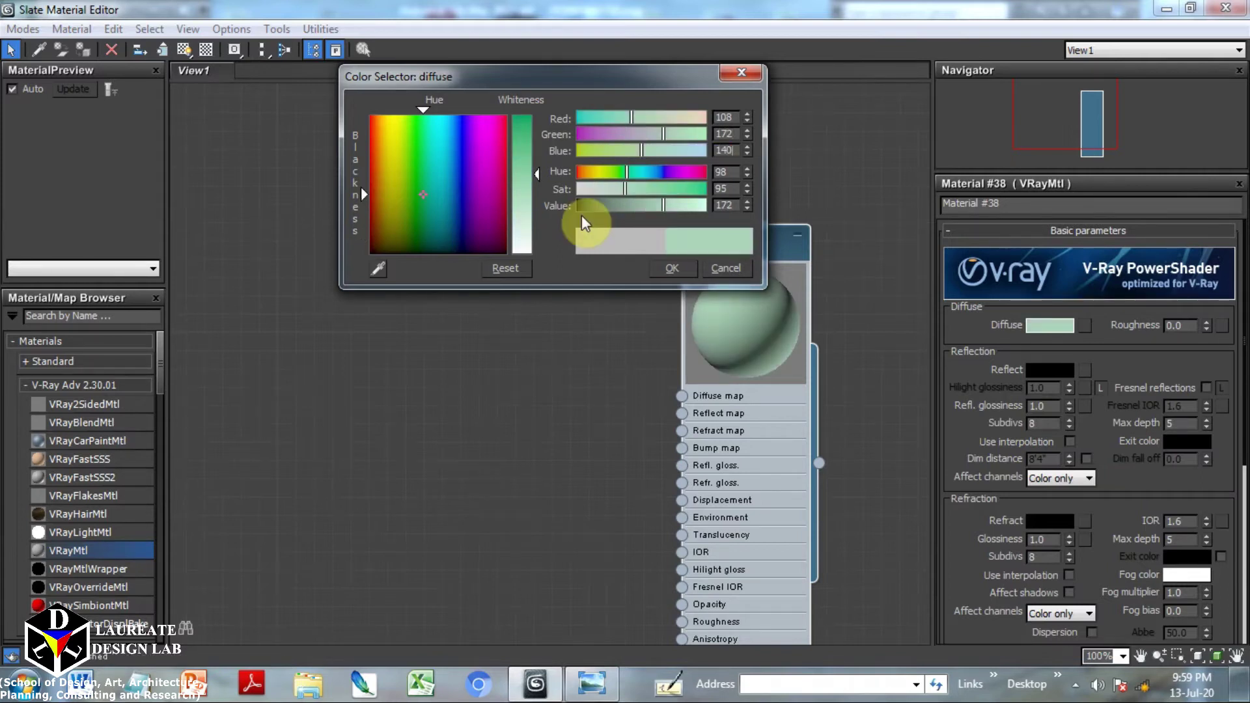
{"action": "left_click", "coordinate": [674, 269]}
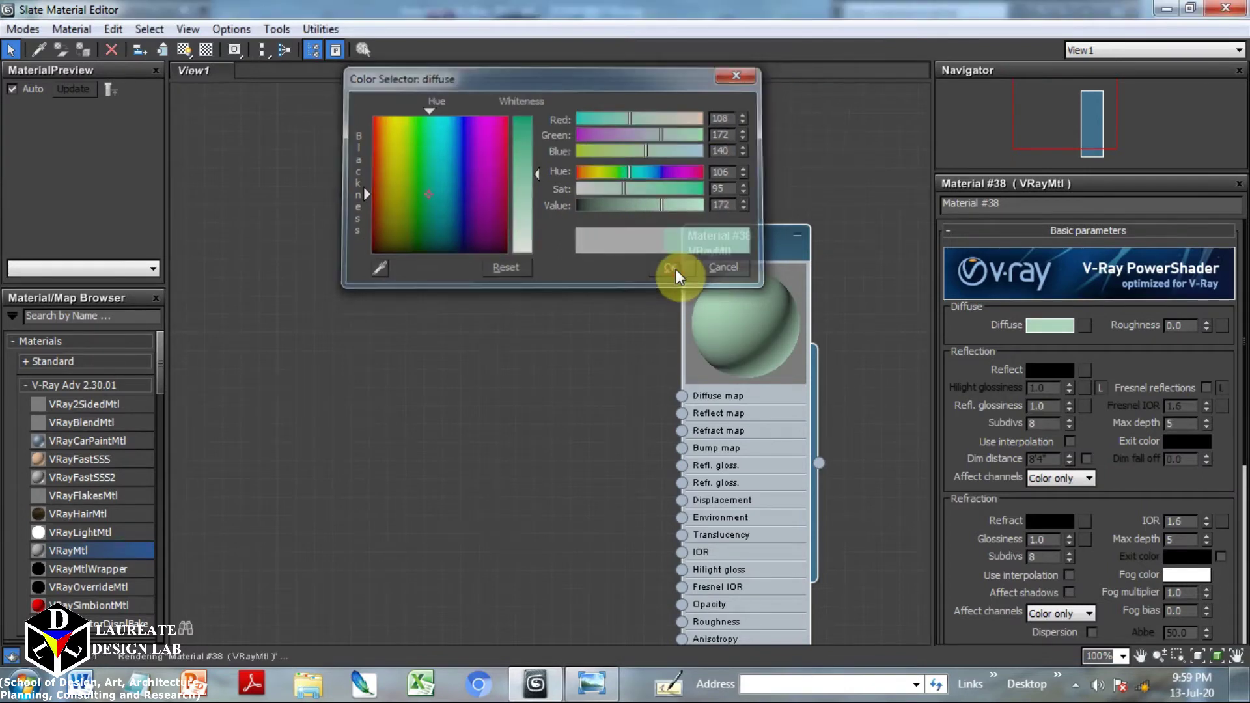
Compare against the WATER ONE reference and reconfirm the pale green diffuse colour
{"action": "left_click", "coordinate": [594, 684]}
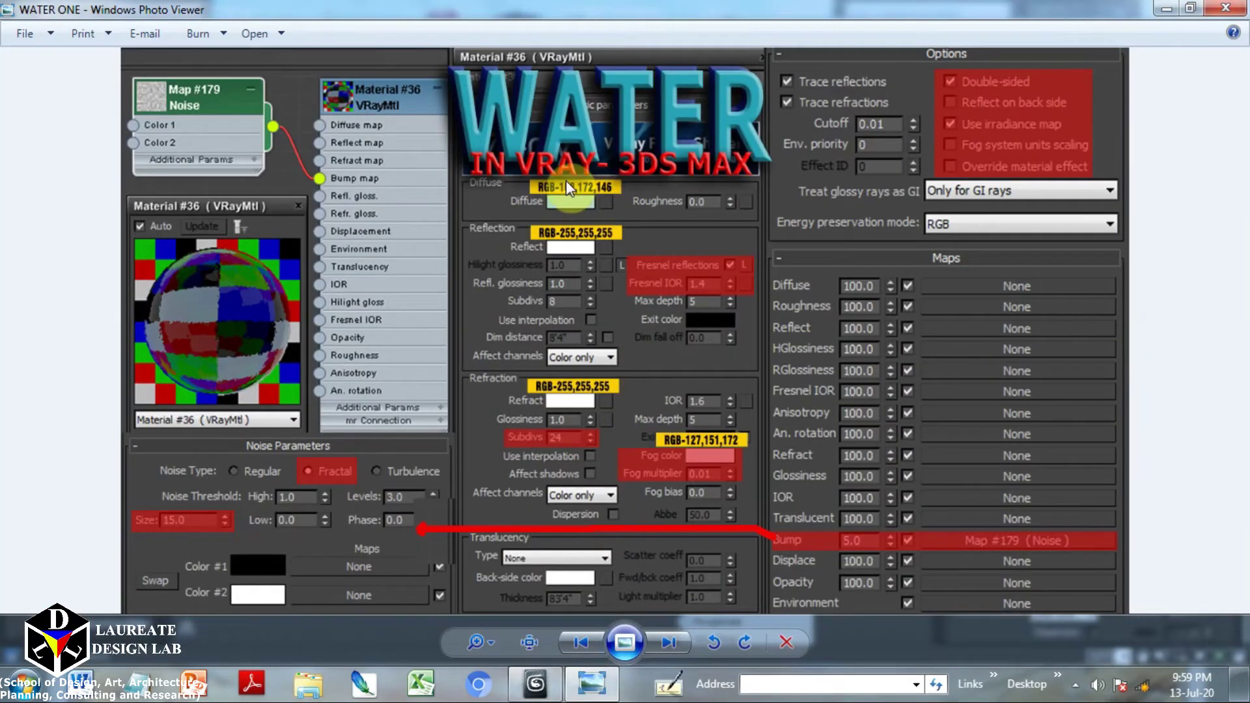
{"action": "left_click", "coordinate": [591, 683]}
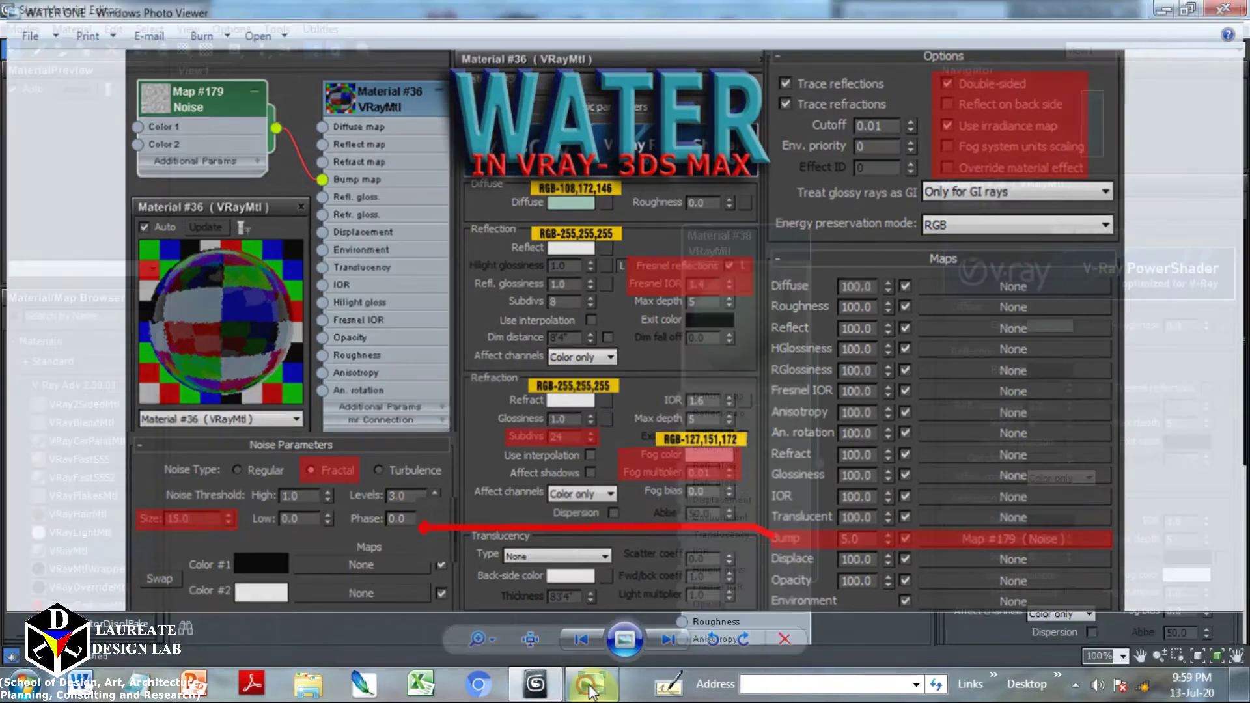
{"action": "left_click", "coordinate": [1069, 326]}
{"action": "type", "text": "146"}
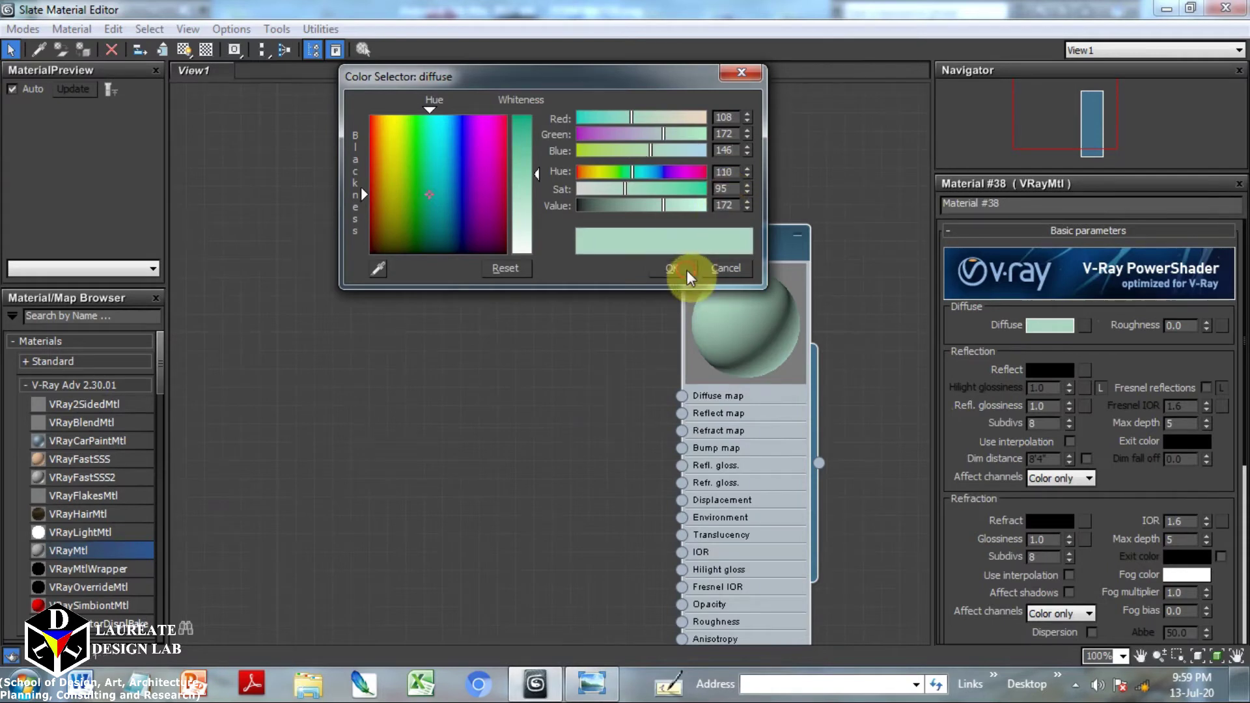
{"action": "left_click", "coordinate": [687, 269]}
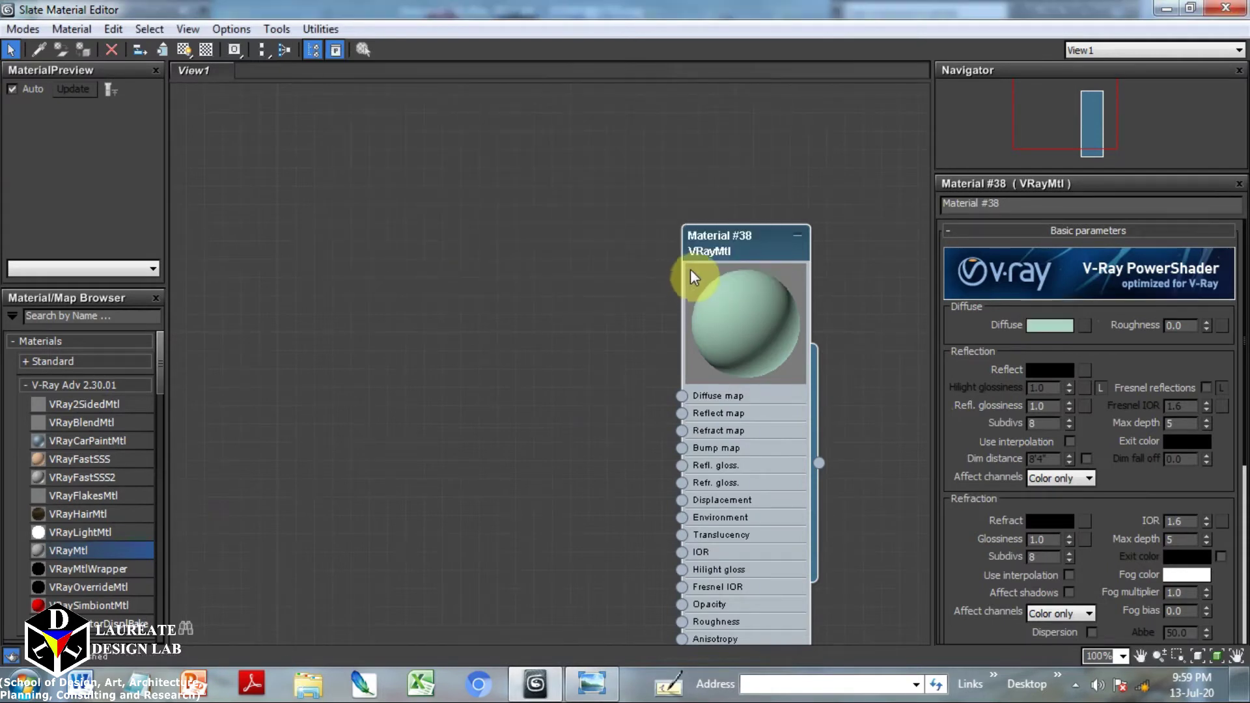
Make the reflection and refraction colours pure white, then view the WATER reference
{"action": "left_click", "coordinate": [1049, 370]}
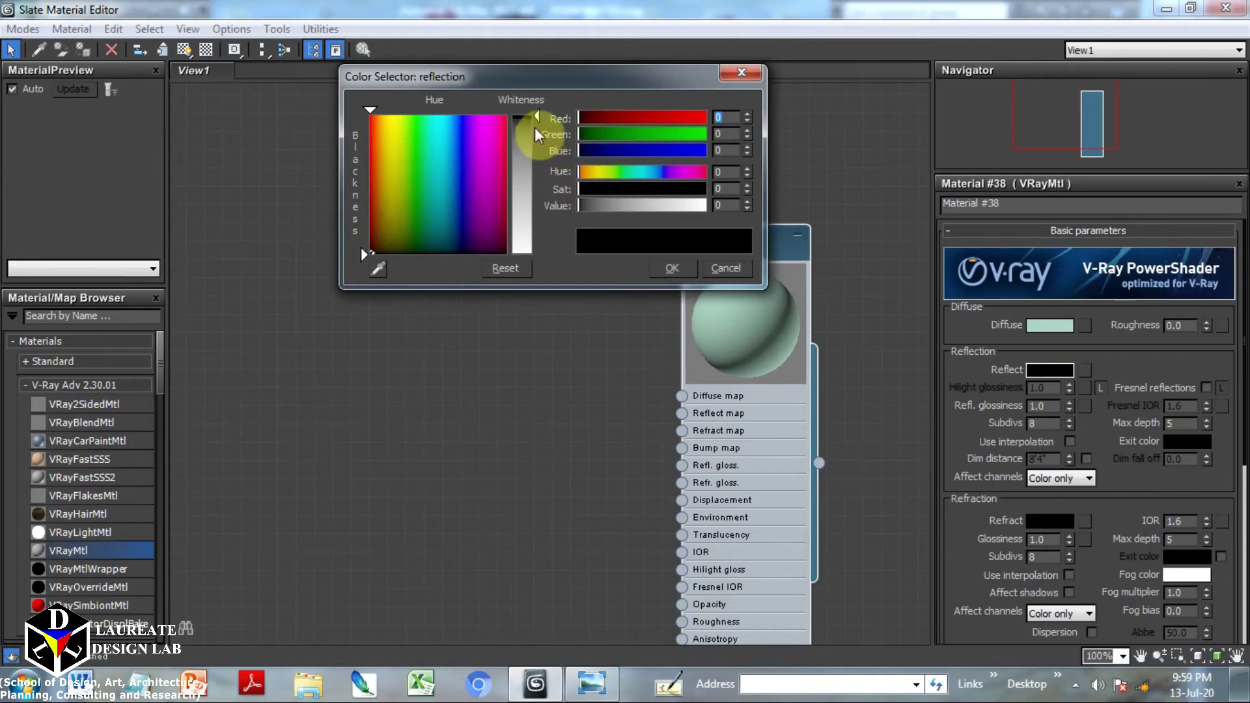
{"action": "left_click_drag", "start_coordinate": [537, 135], "coordinate": [538, 254]}
{"action": "left_click", "coordinate": [663, 274]}
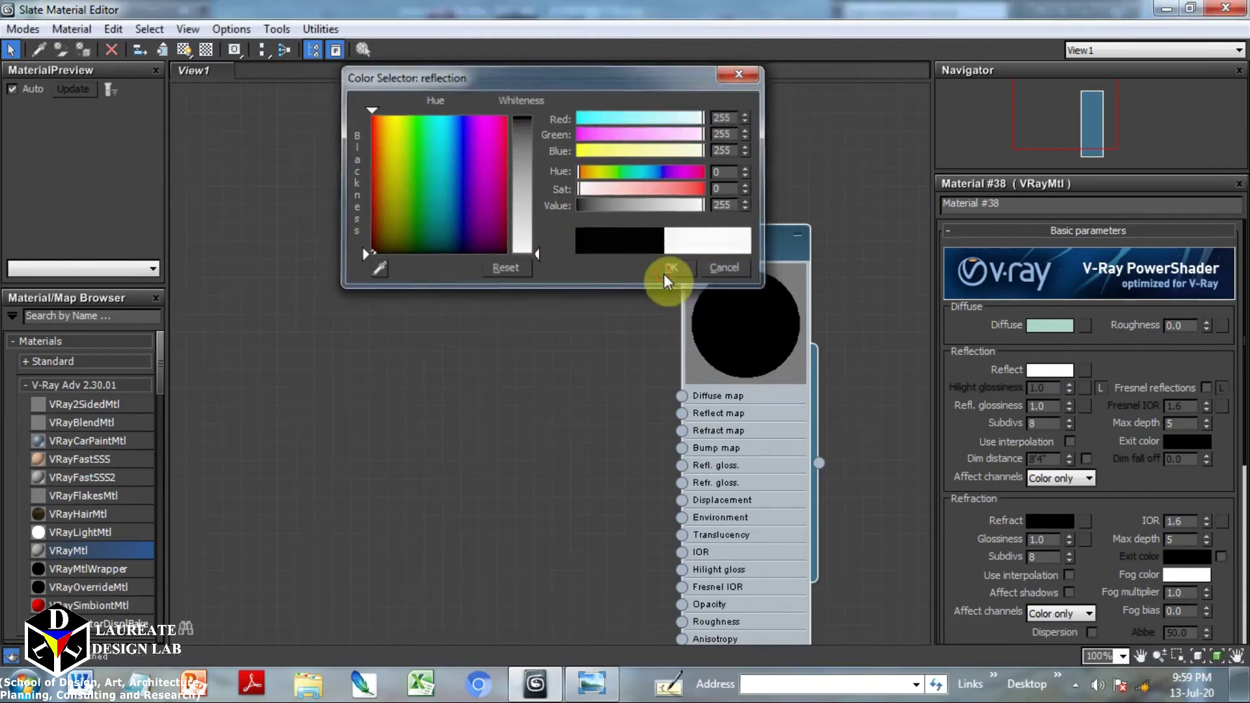
{"action": "left_click", "coordinate": [1050, 521]}
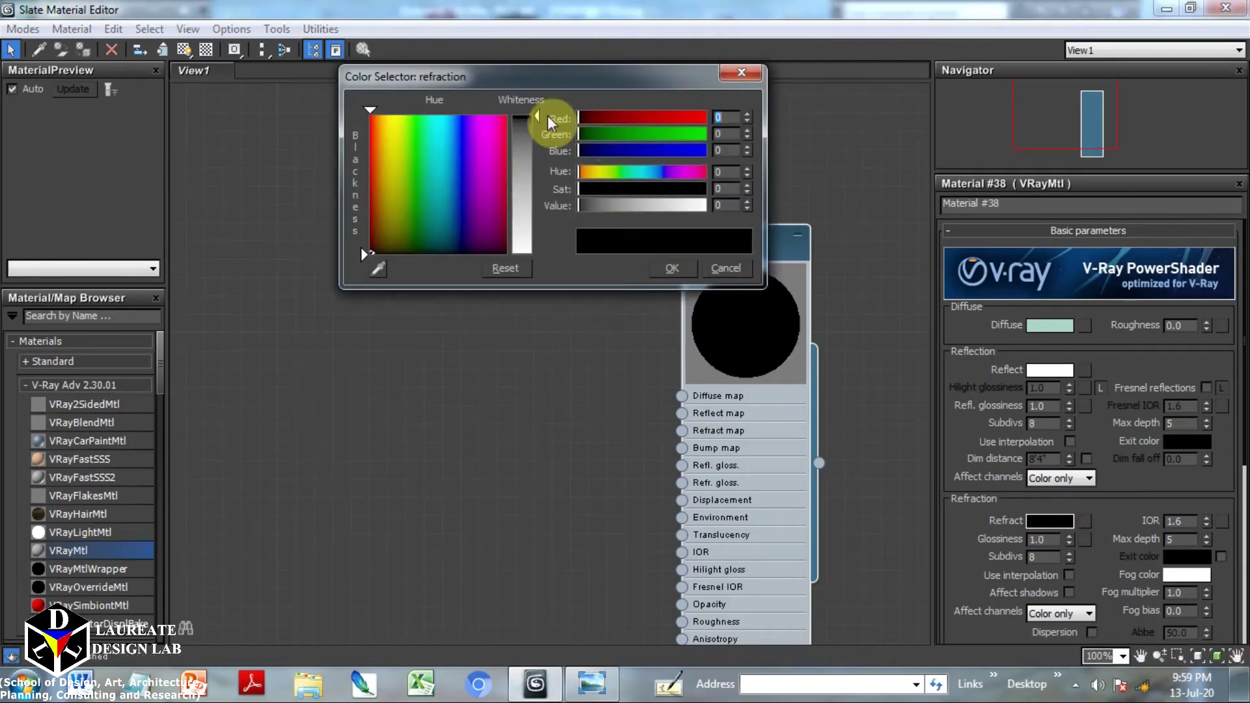
{"action": "left_click_drag", "start_coordinate": [538, 117], "coordinate": [538, 254]}
{"action": "left_click", "coordinate": [661, 269]}
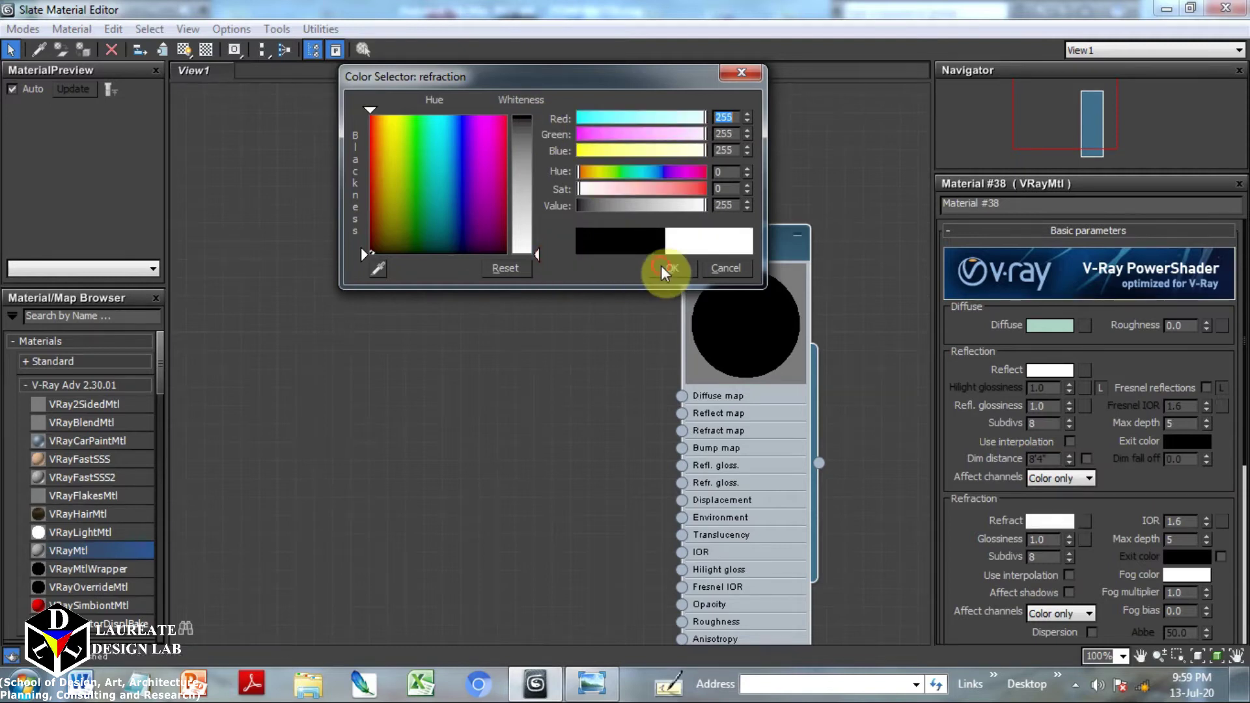
{"action": "left_click", "coordinate": [591, 682]}
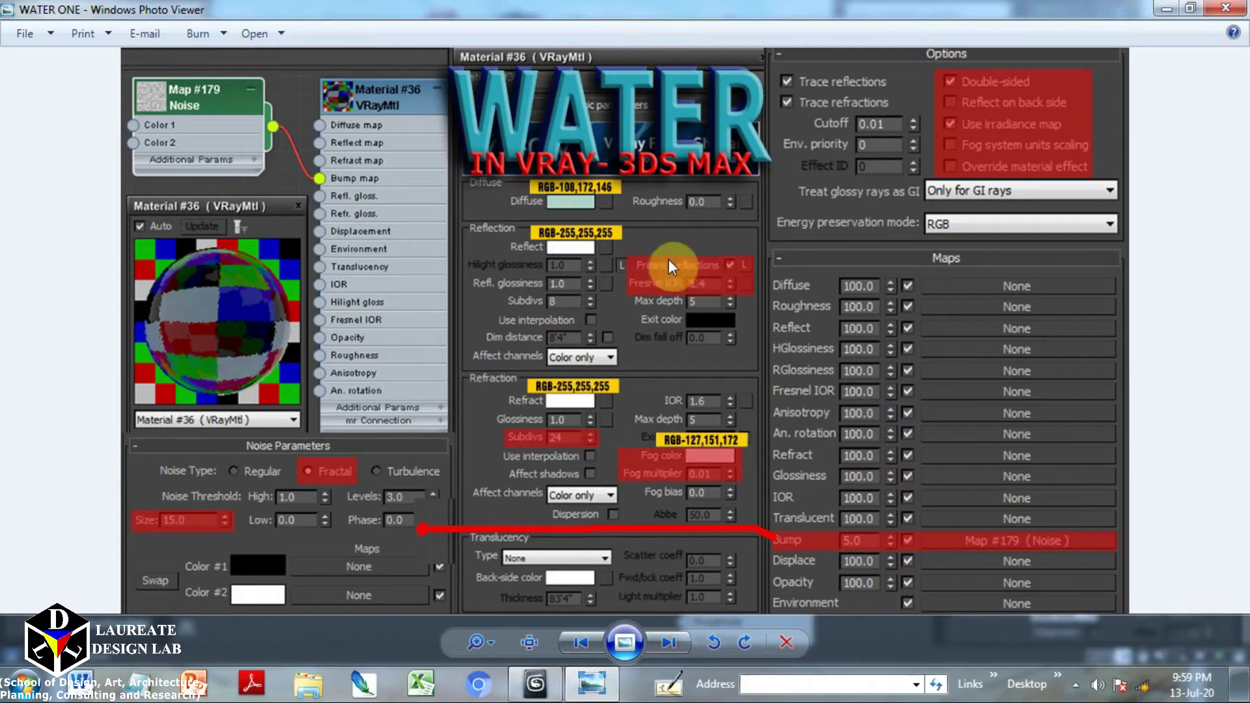
Enable Fresnel reflections with an IOR of 1.4 and check the reference image
{"action": "left_click", "coordinate": [591, 683]}
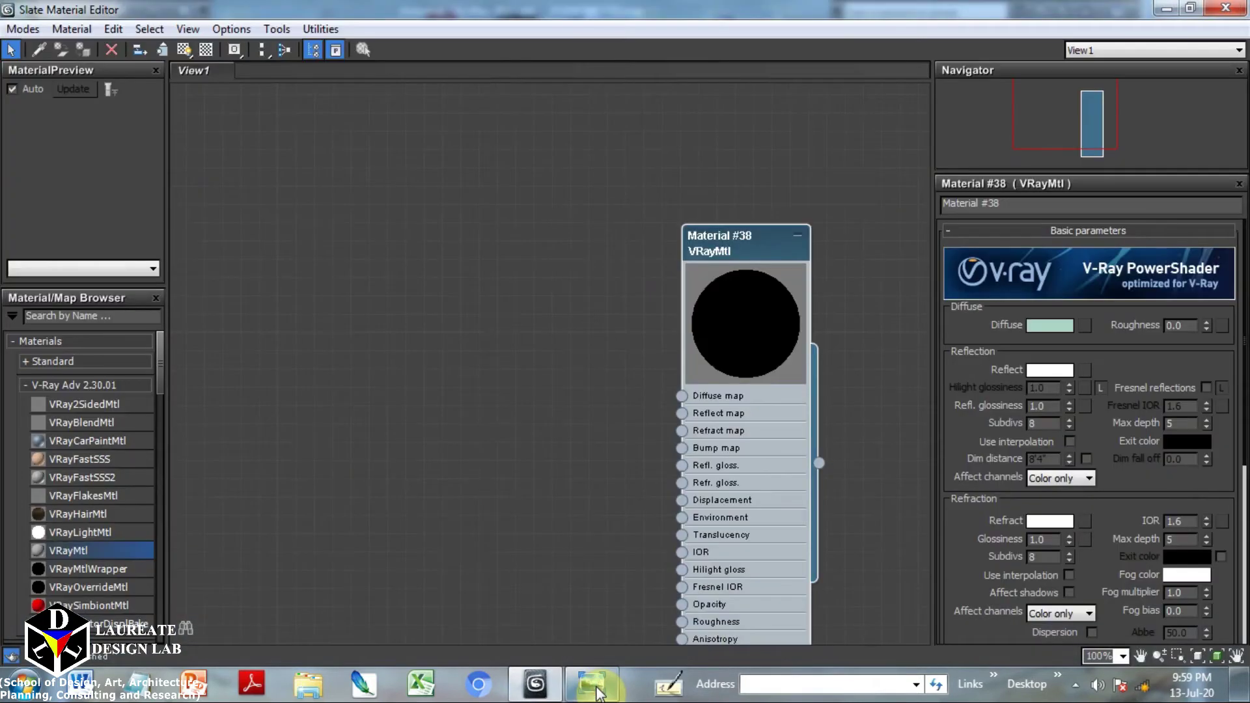
{"action": "left_click", "coordinate": [1205, 386]}
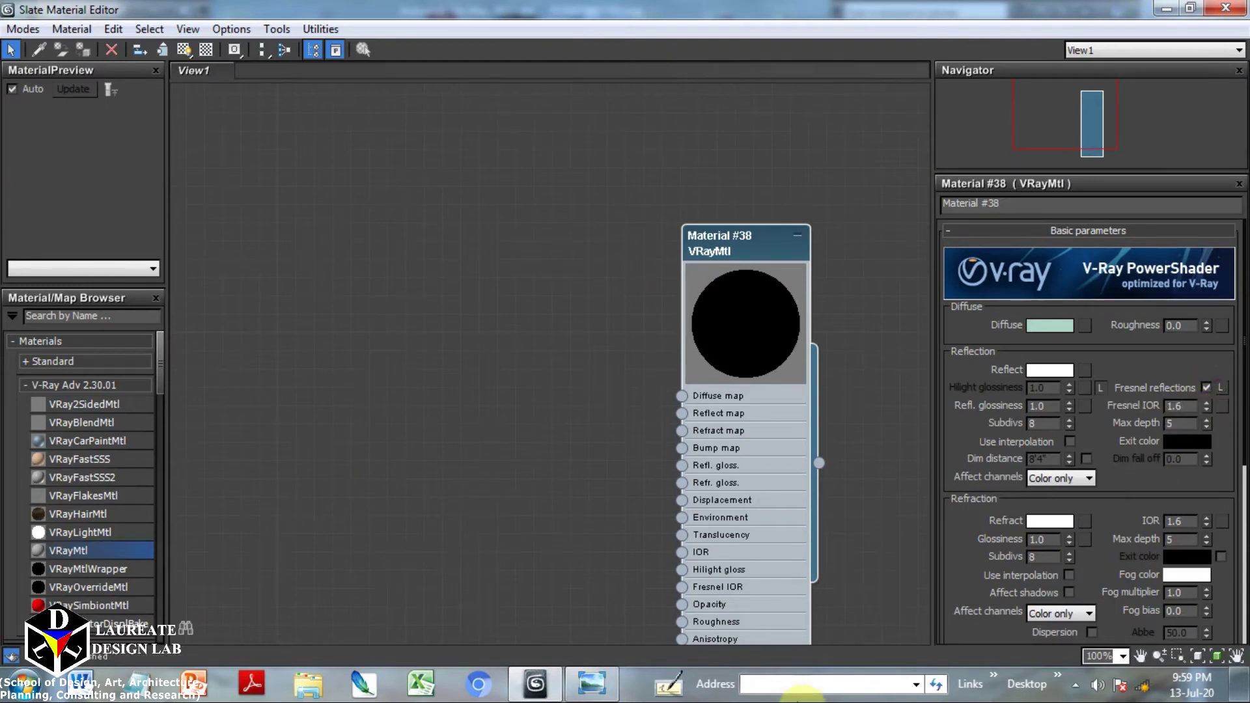
{"action": "type", "text": "4"}
{"action": "key", "text": "Return"}
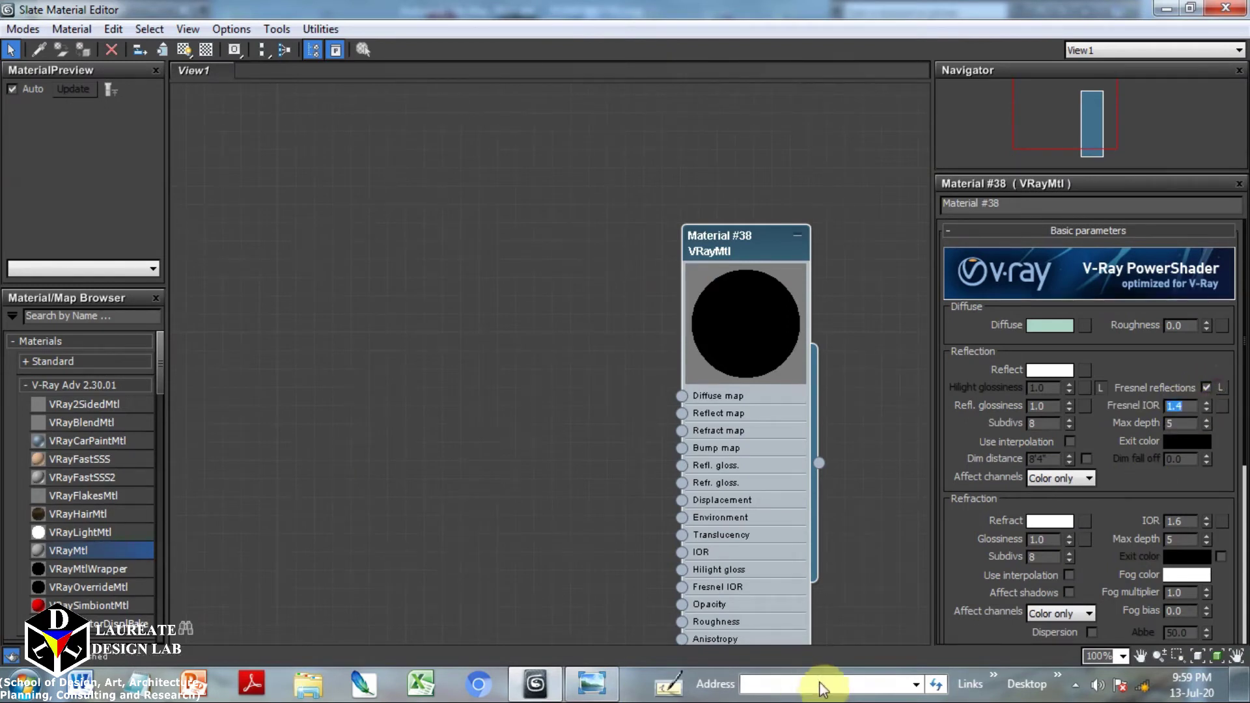
{"action": "left_click_drag", "start_coordinate": [1110, 449], "coordinate": [1110, 323]}
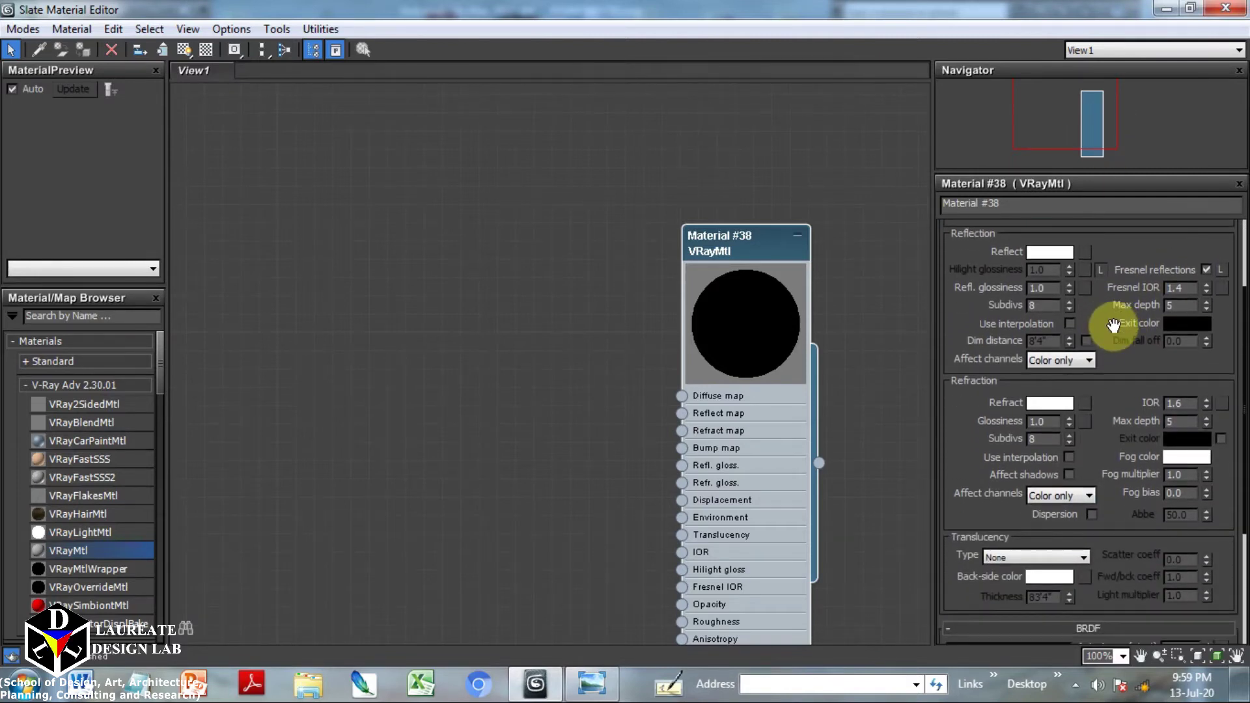
{"action": "left_click", "coordinate": [593, 684]}
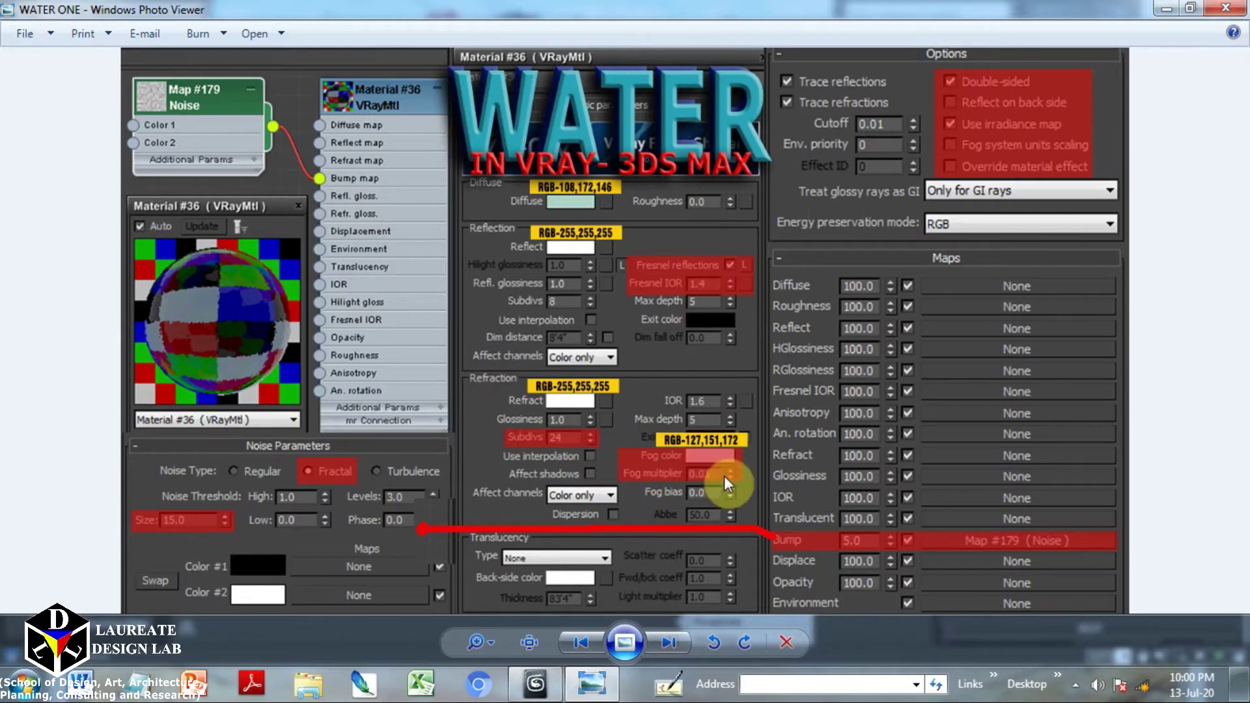
Set refraction subdivs to 24 and the fog multiplier to 0.01, then recheck the reference
{"action": "left_click", "coordinate": [591, 683]}
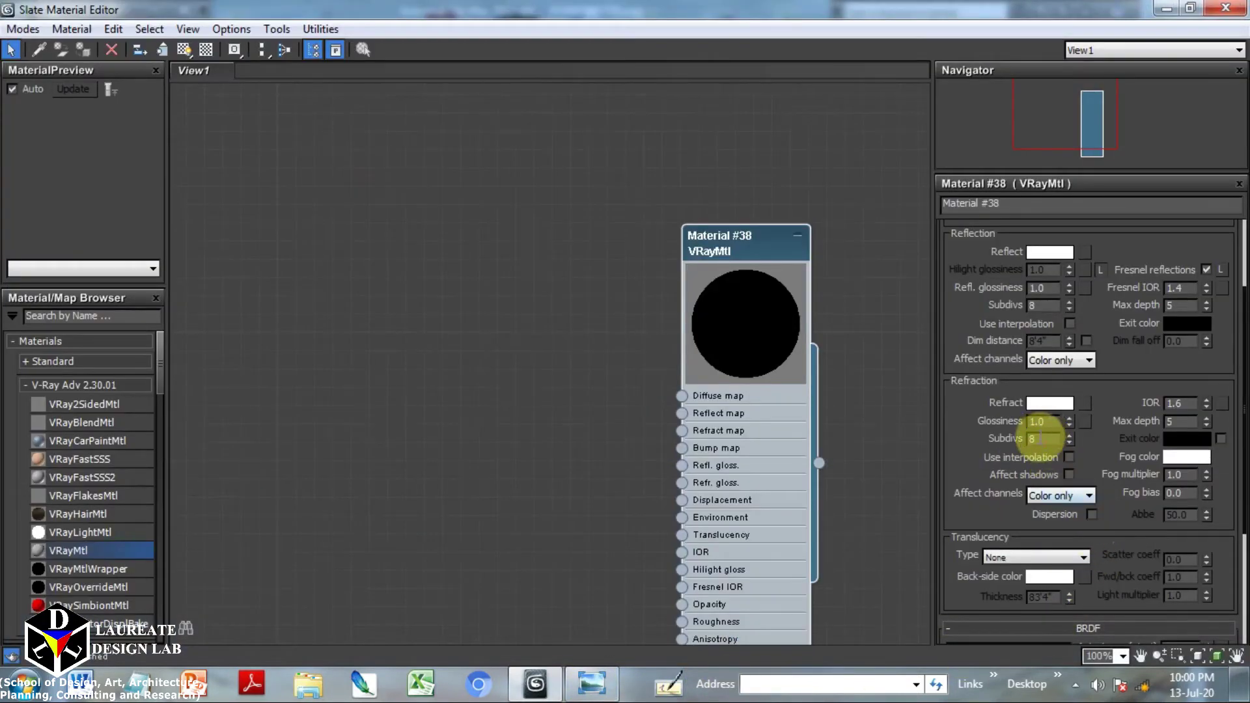
{"action": "double_click", "coordinate": [1041, 438]}
{"action": "type", "text": "24"}
{"action": "key", "text": "Return"}
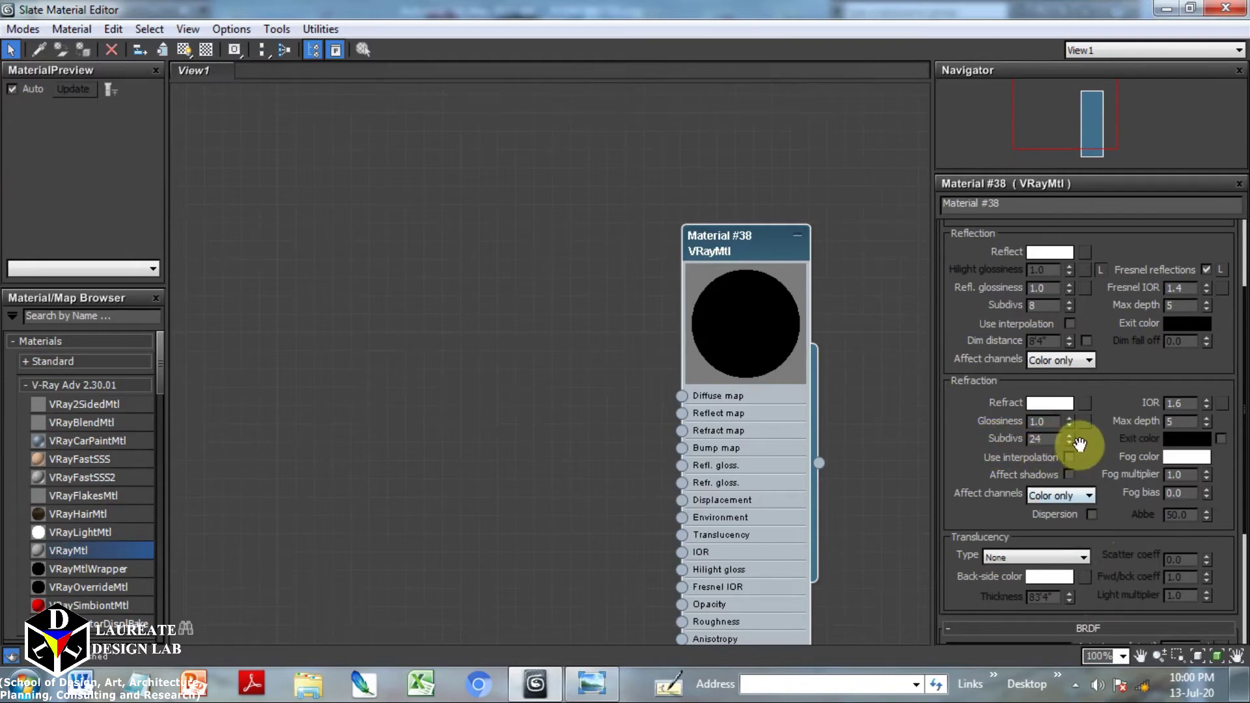
{"action": "double_click", "coordinate": [1186, 476]}
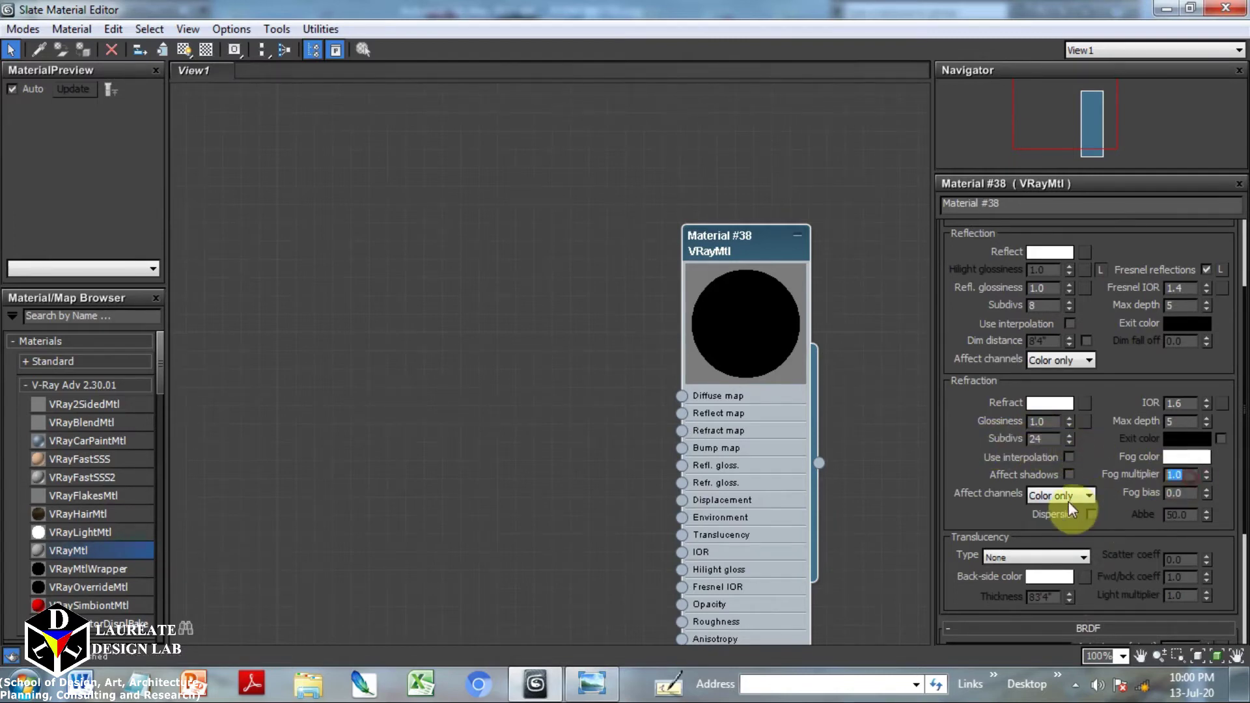
{"action": "type", "text": "0.01"}
{"action": "key", "text": "Return"}
{"action": "left_click", "coordinate": [592, 689]}
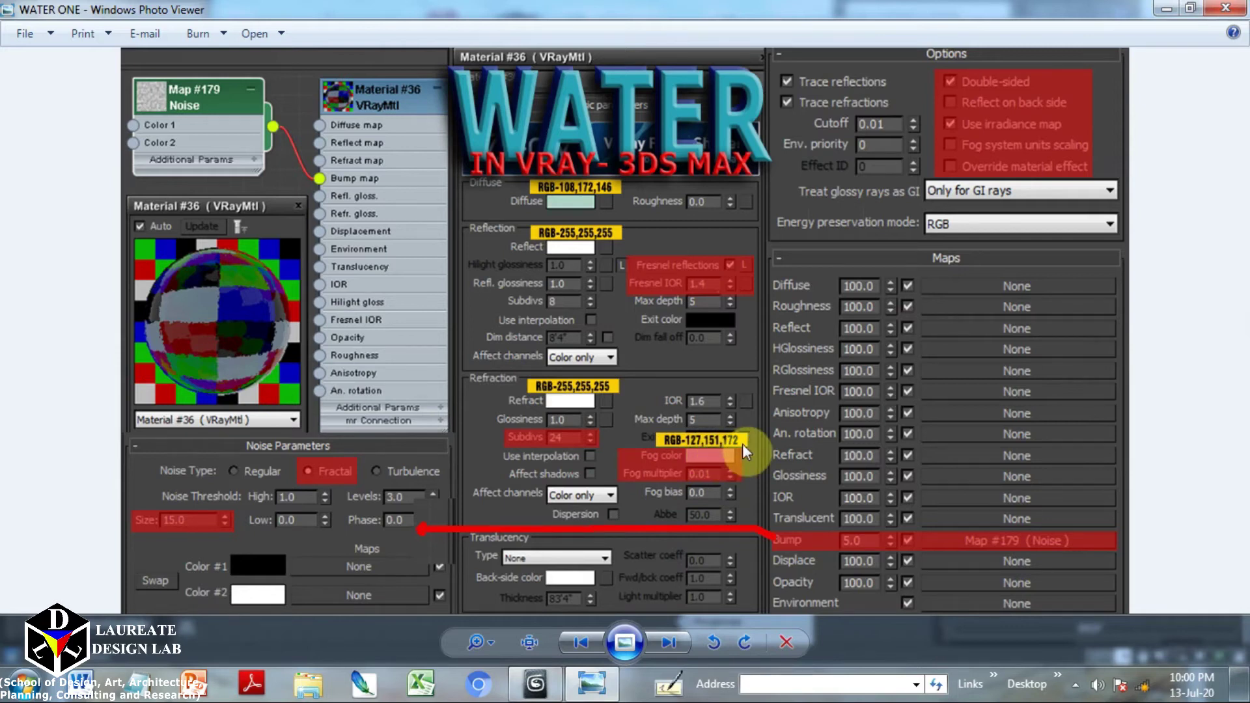
Set the refraction fog colour to RGB 127, 151, 172, checking the WATER reference values
{"action": "left_click", "coordinate": [605, 672]}
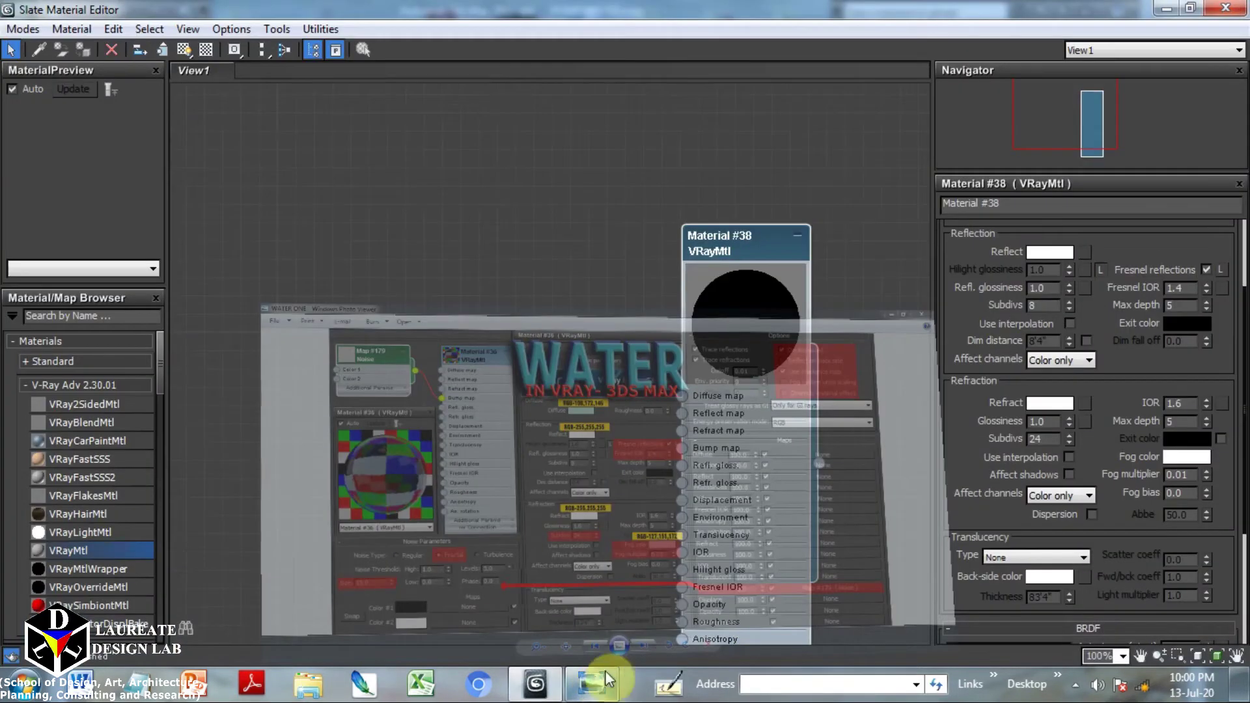
{"action": "left_click", "coordinate": [1191, 459]}
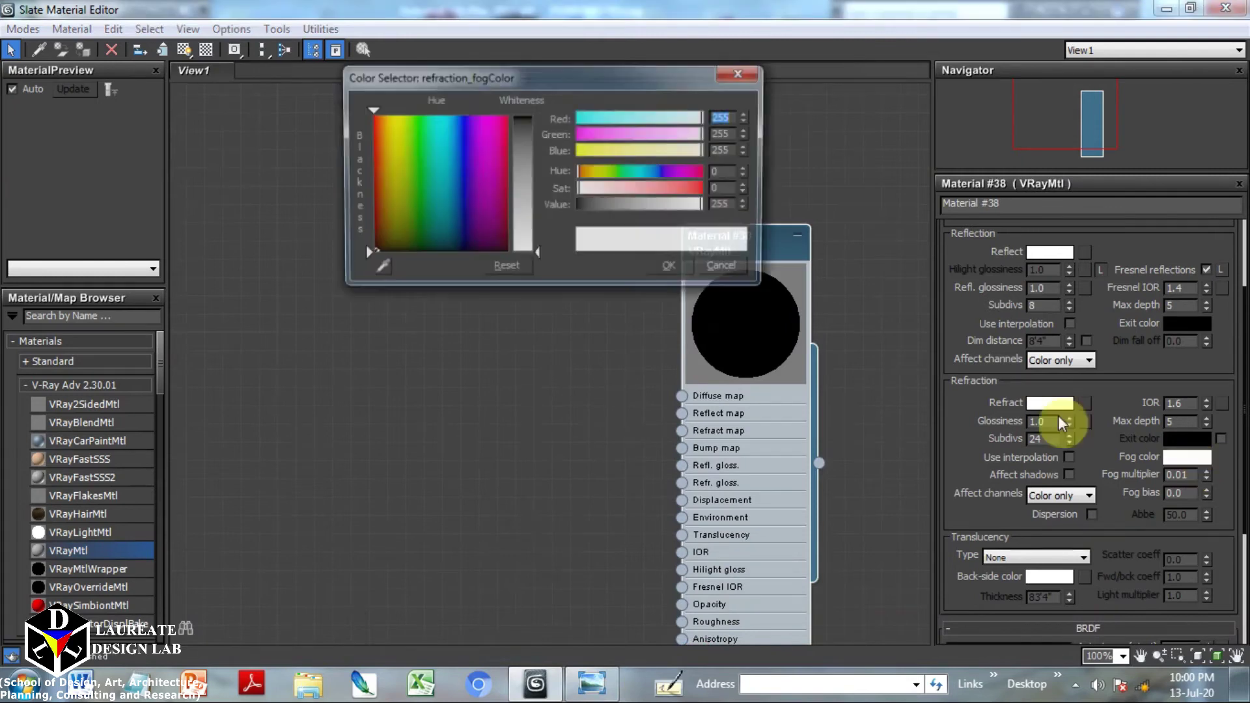
{"action": "type", "text": "12"}
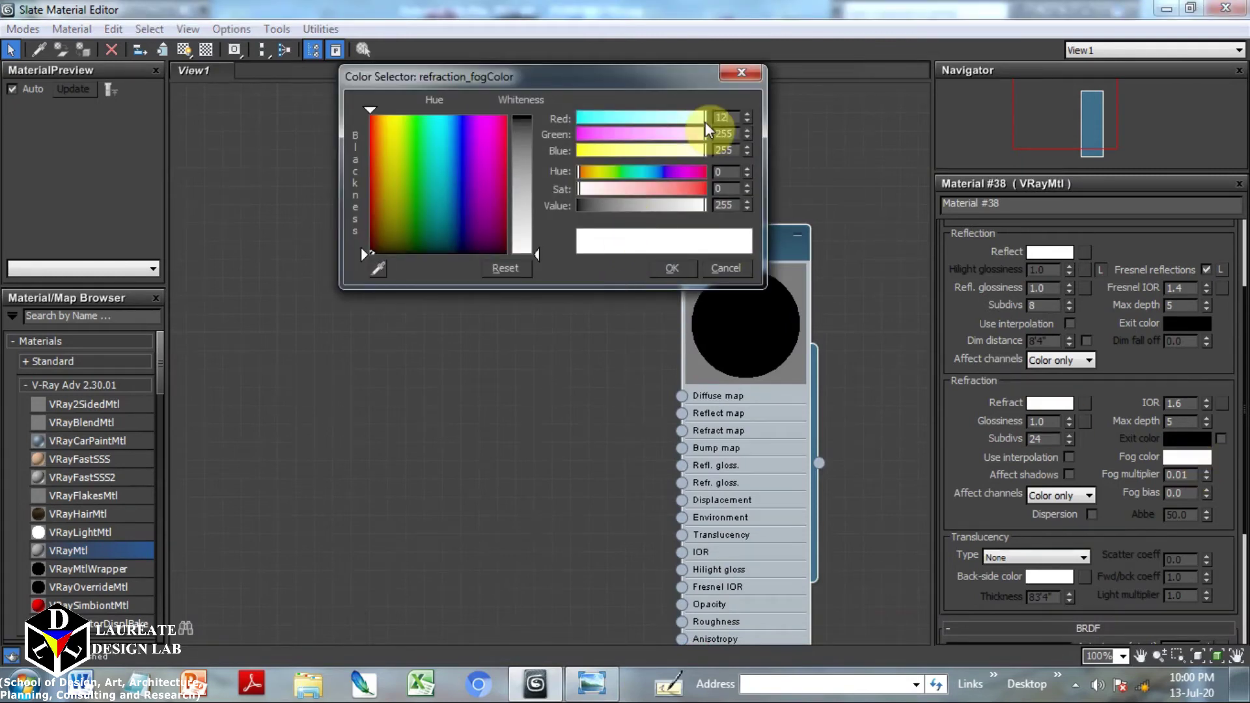
{"action": "type", "text": "7"}
{"action": "key", "text": "Return"}
{"action": "type", "text": "151"}
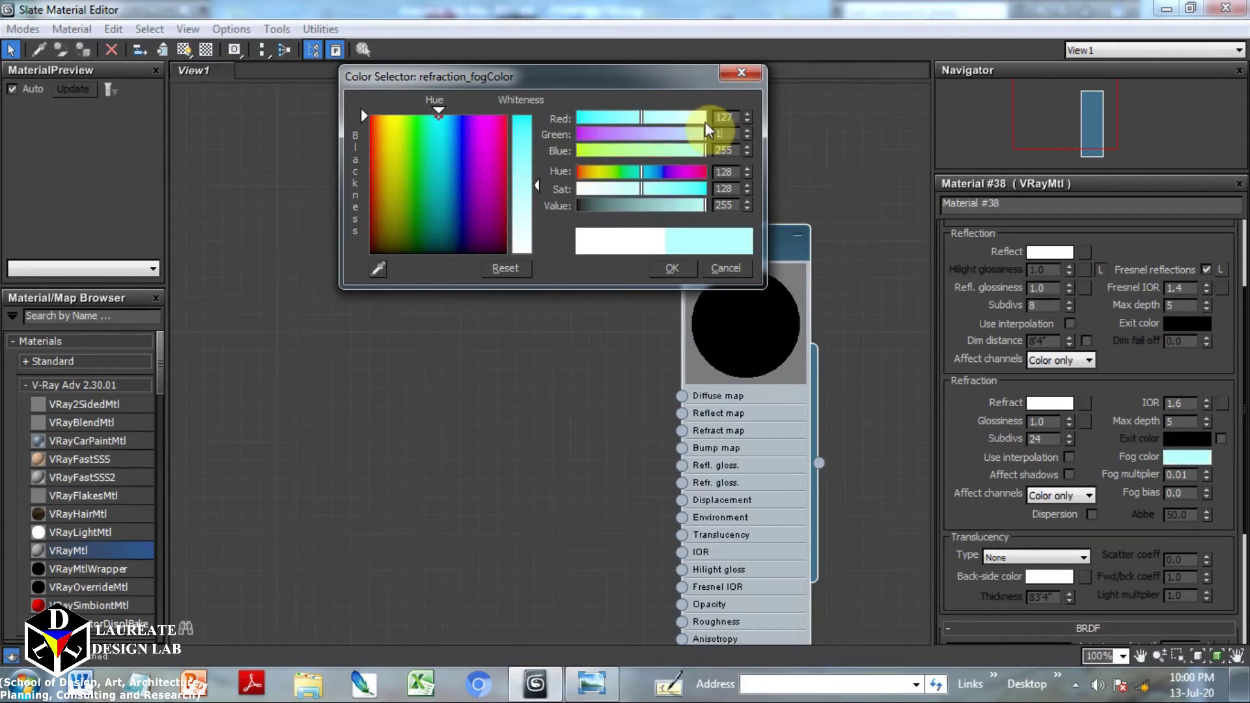
{"action": "left_click", "coordinate": [606, 687]}
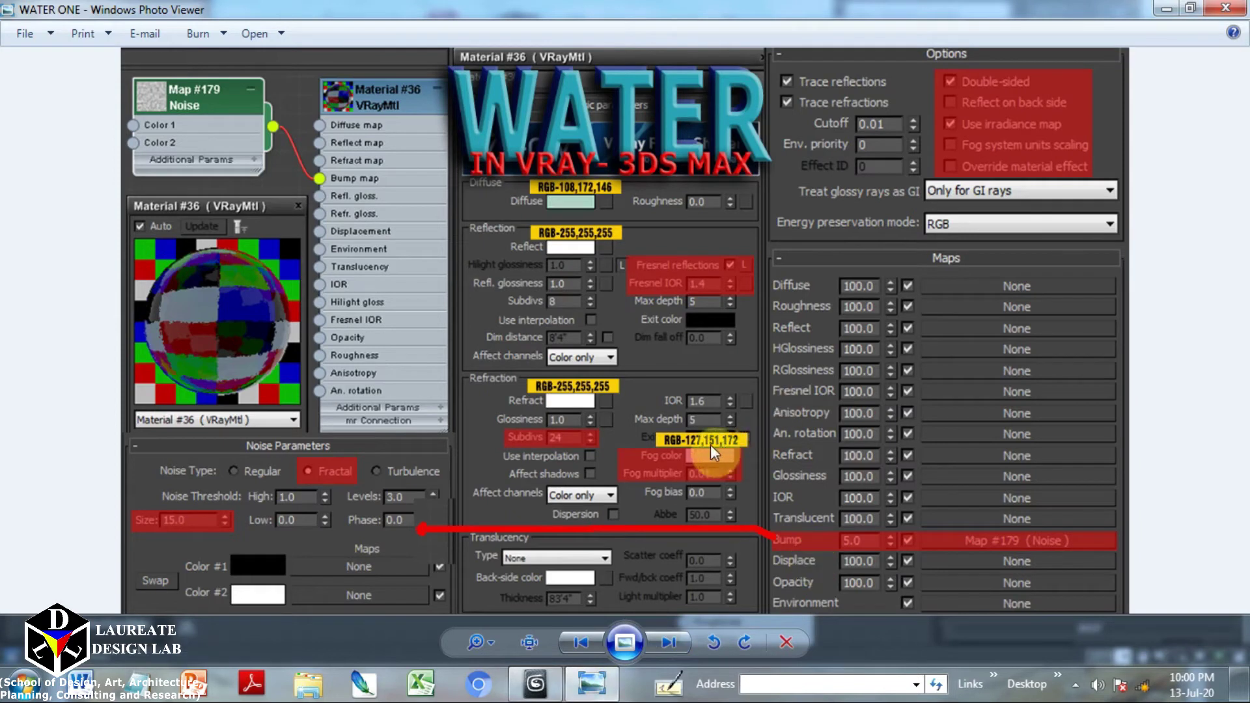
{"action": "left_click", "coordinate": [598, 683]}
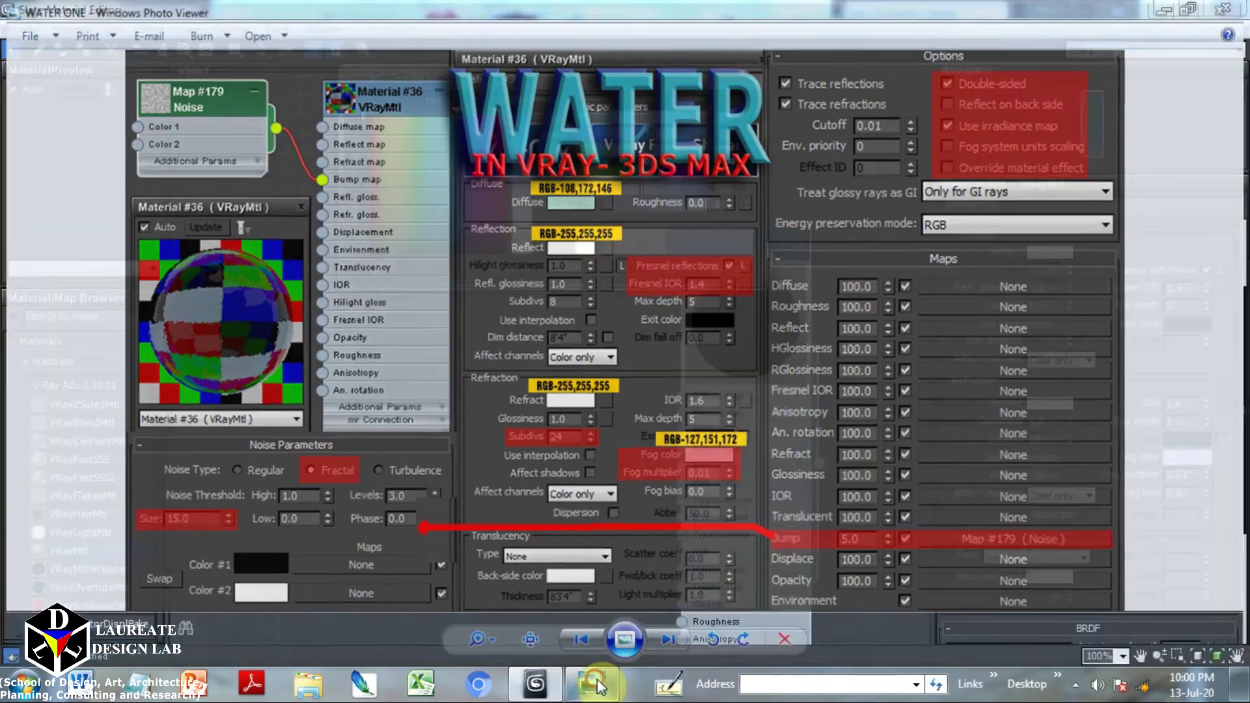
{"action": "left_click", "coordinate": [726, 150]}
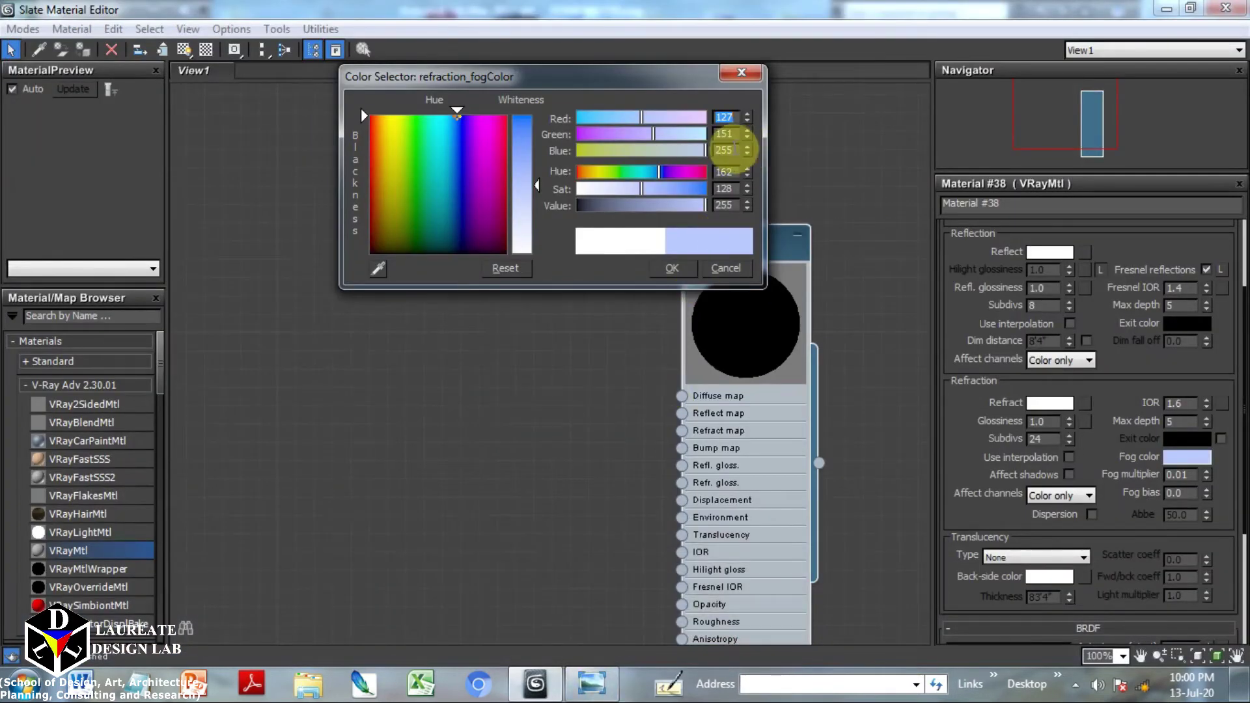
{"action": "type", "text": "172"}
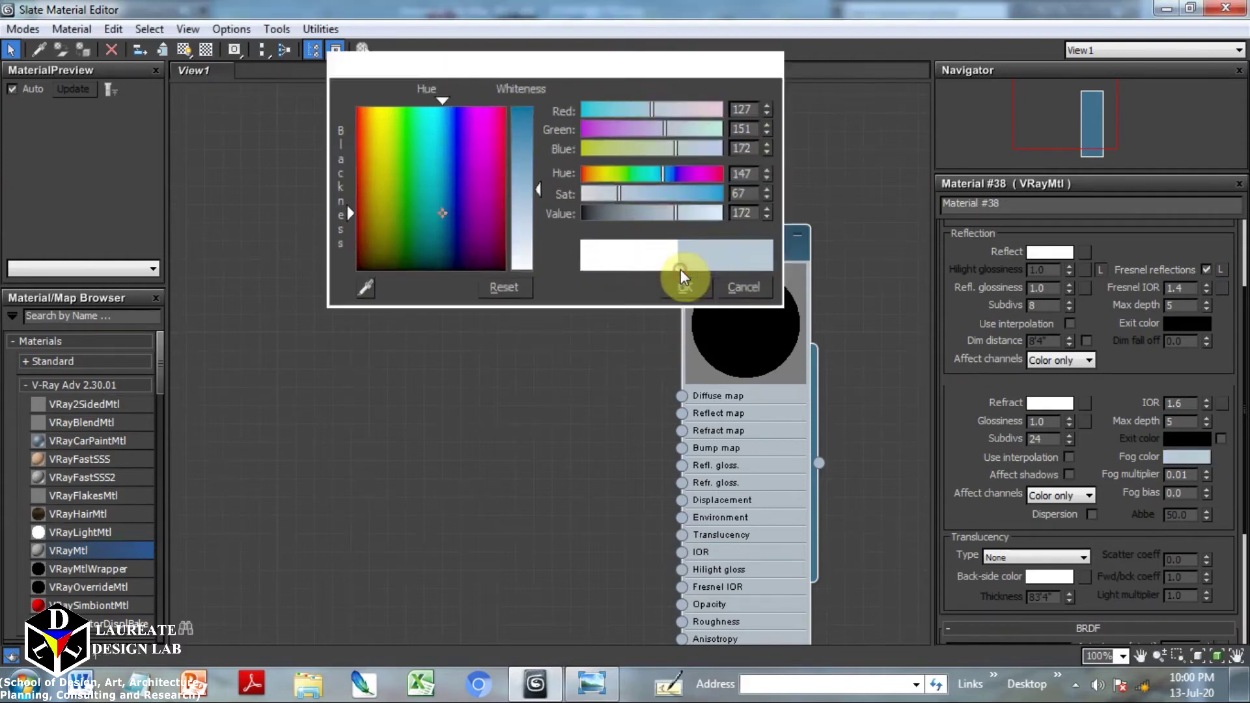
{"action": "left_click", "coordinate": [672, 268]}
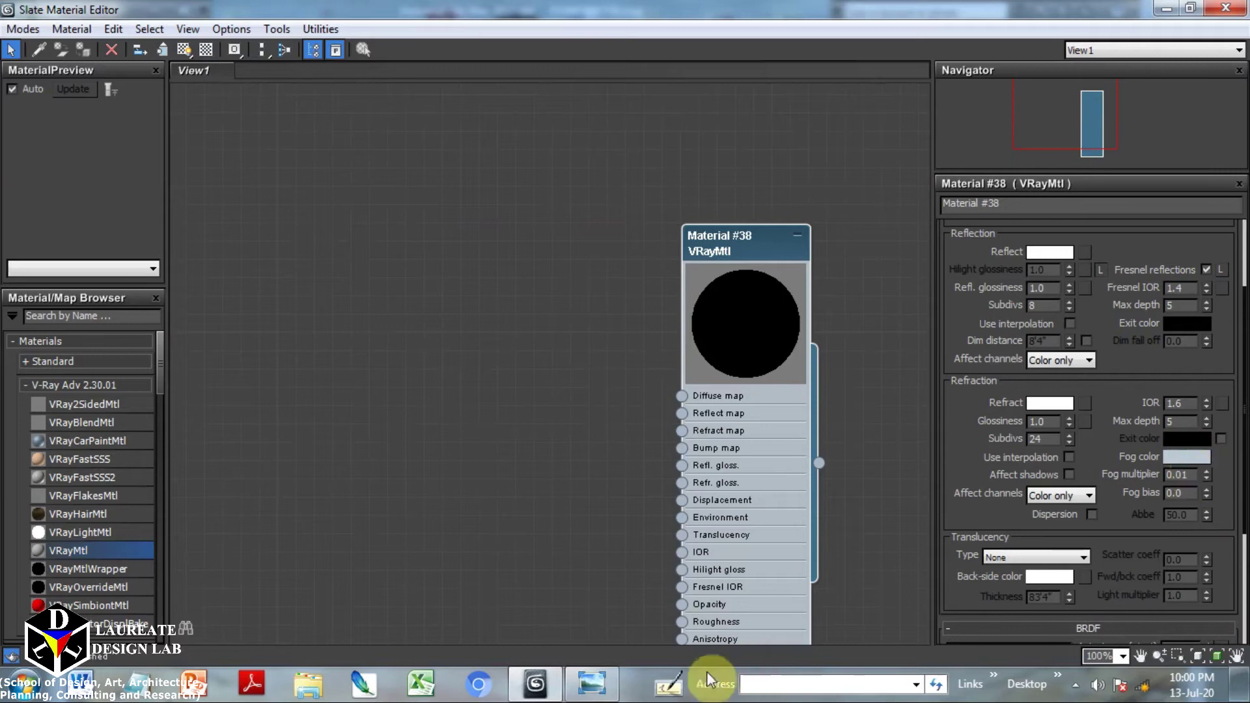
{"action": "left_click", "coordinate": [592, 693]}
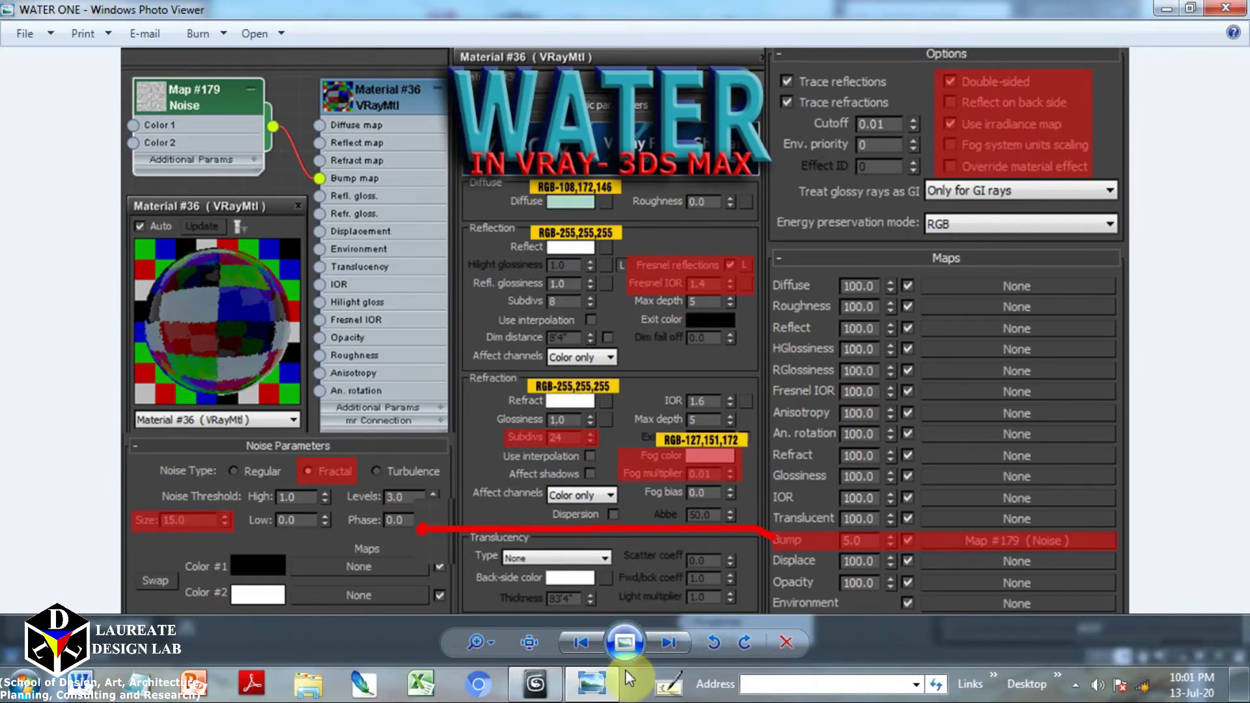
Turn off fog system units scaling in Material #38's Options and check the reference
{"action": "left_click", "coordinate": [591, 683]}
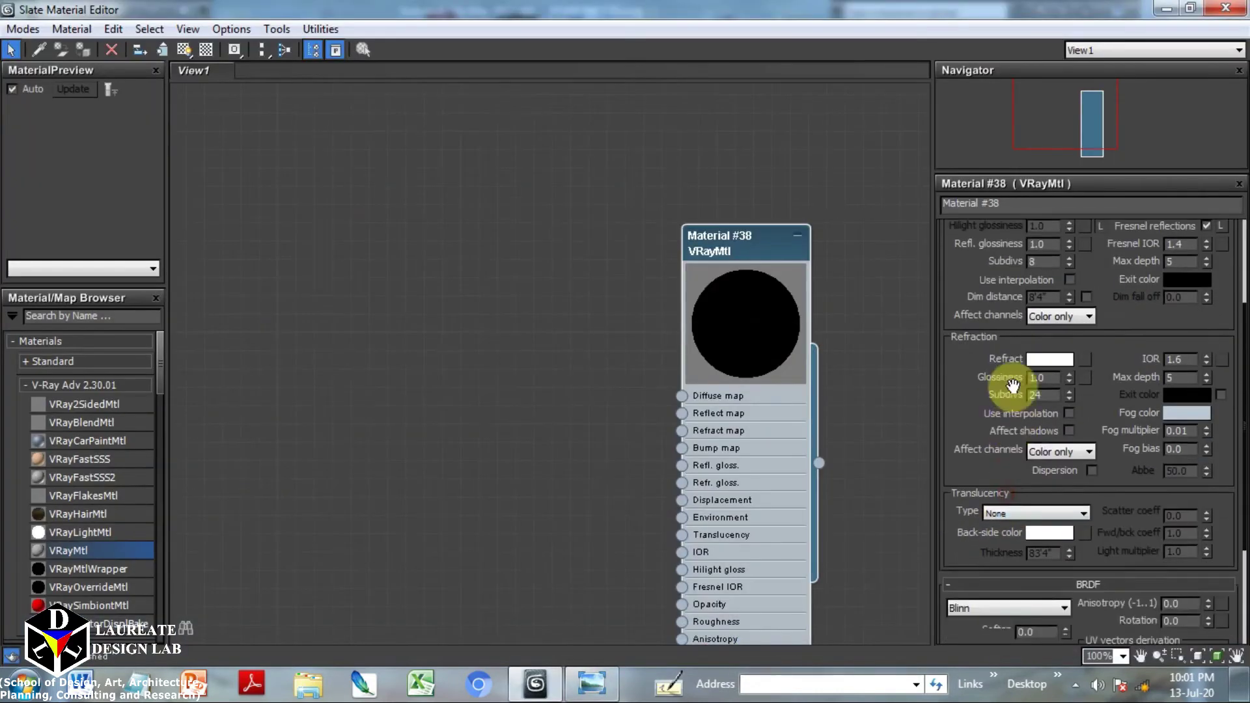
{"action": "left_click_drag", "start_coordinate": [1007, 495], "coordinate": [1009, 302]}
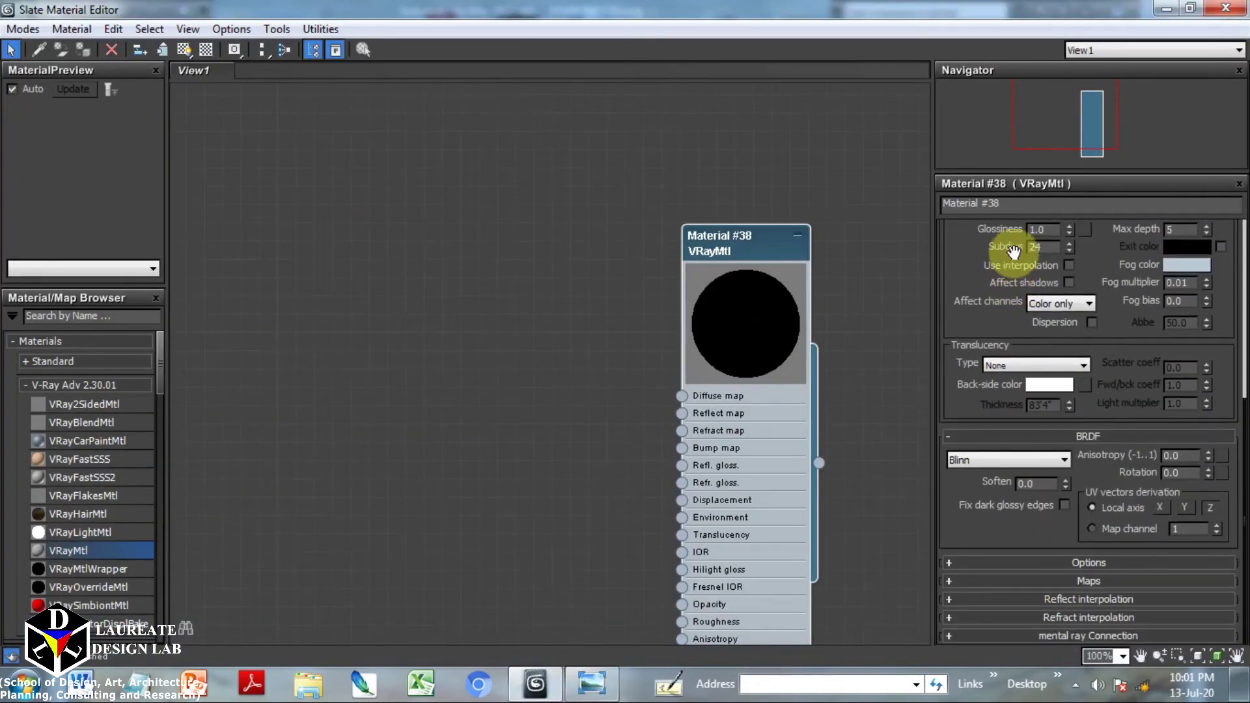
{"action": "left_click", "coordinate": [963, 437]}
{"action": "left_click", "coordinate": [1043, 564]}
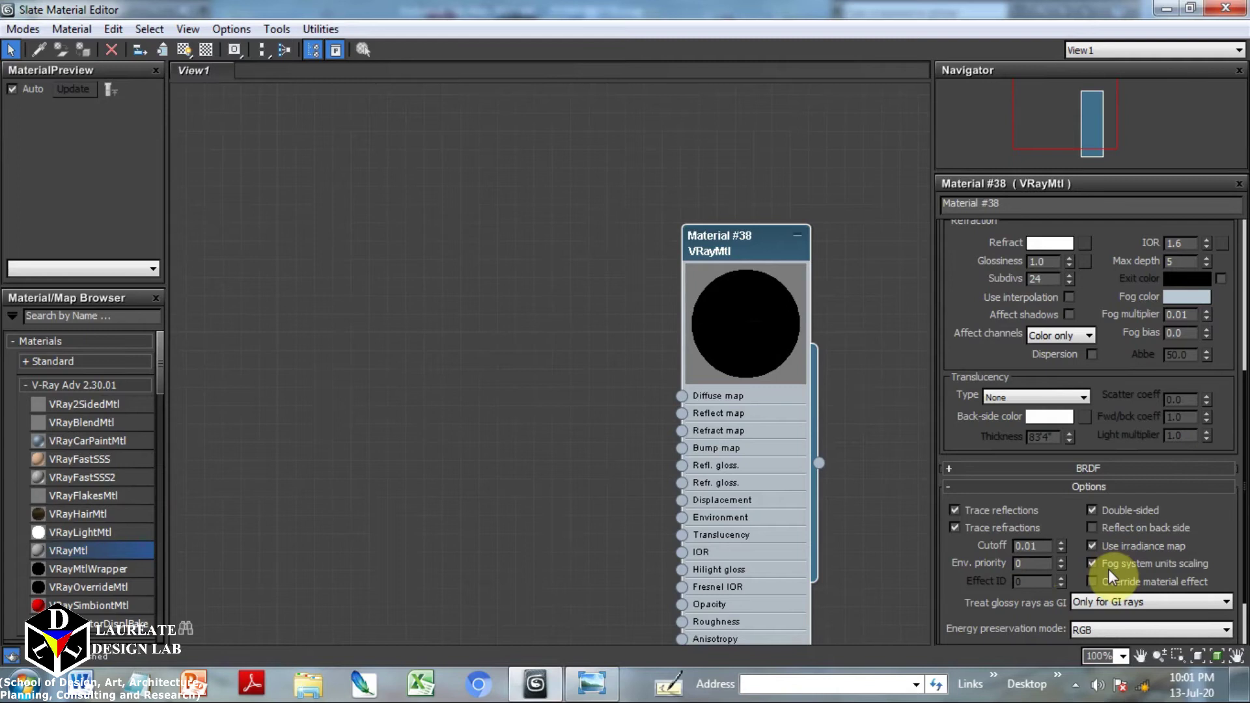
{"action": "left_click", "coordinate": [1092, 563]}
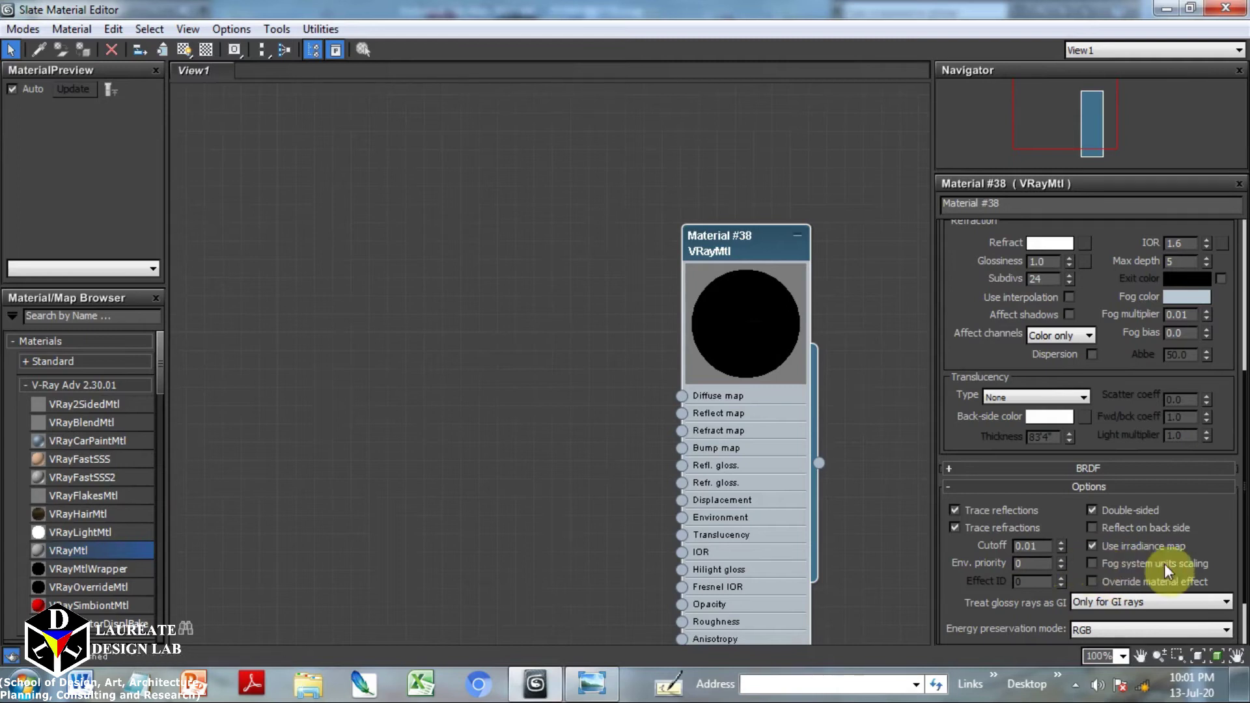
{"action": "left_click", "coordinate": [608, 694]}
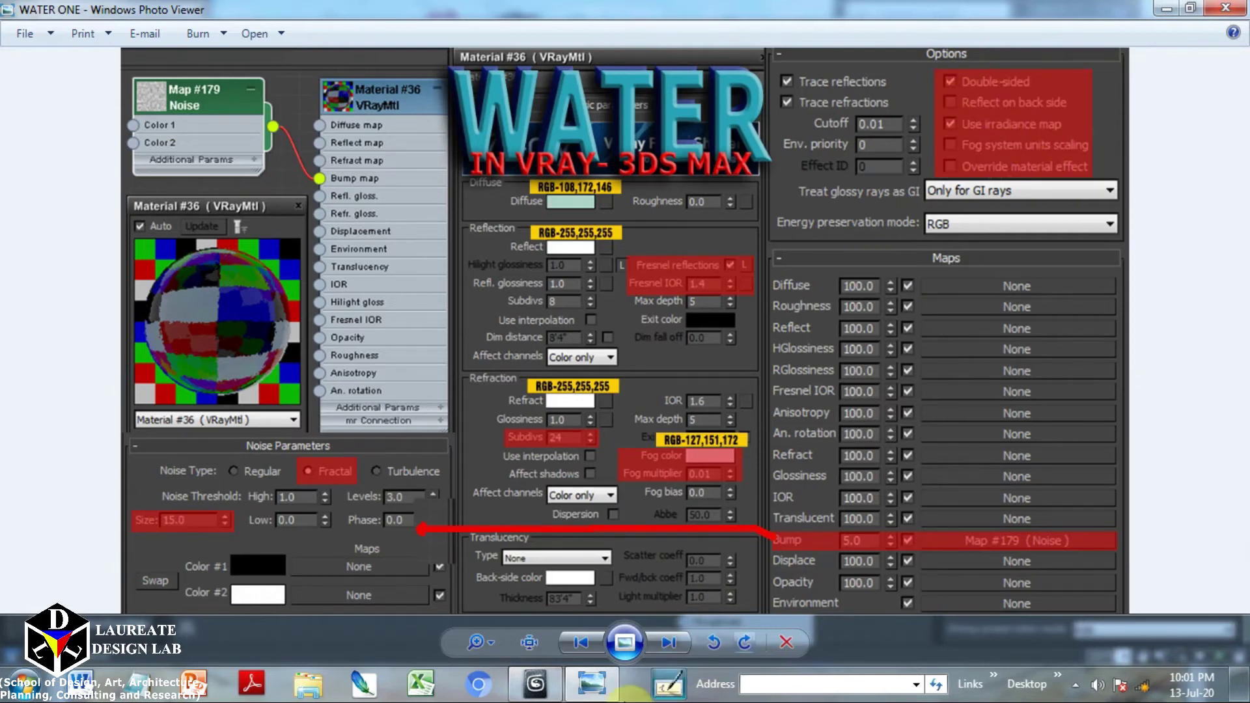
Set the bump amount in the Maps rollout to 5.0
{"action": "left_click", "coordinate": [592, 684]}
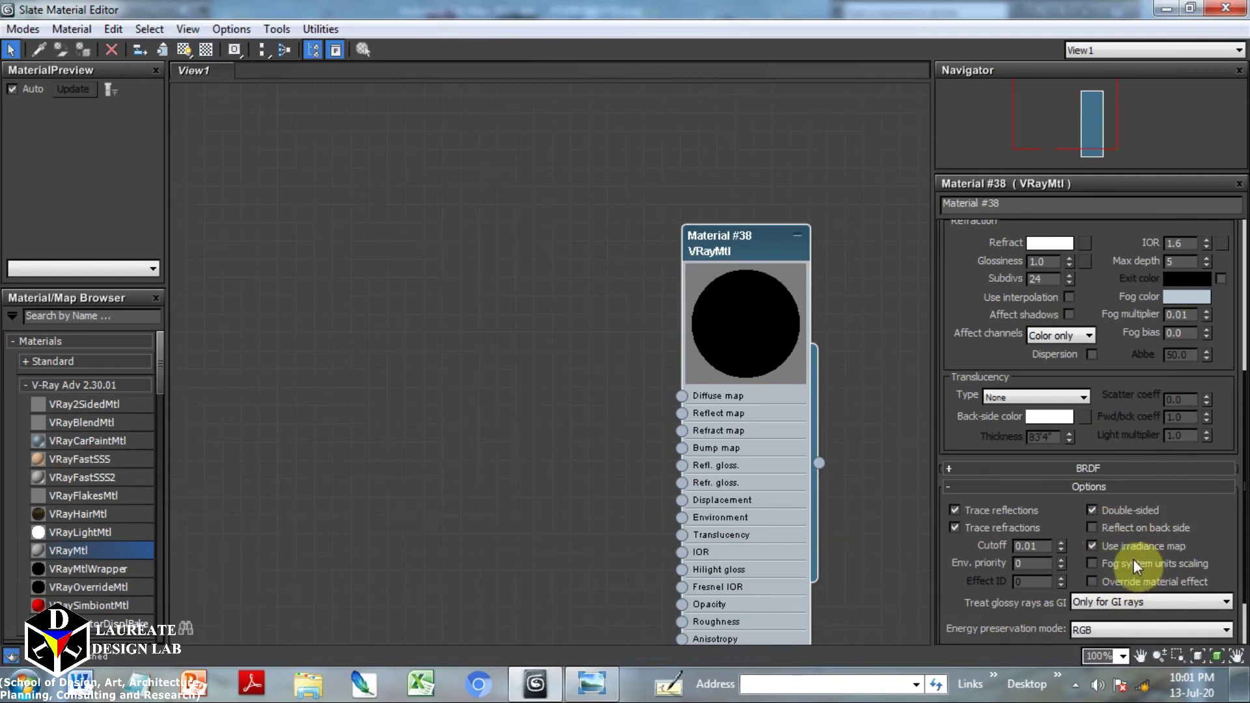
{"action": "left_click", "coordinate": [966, 489]}
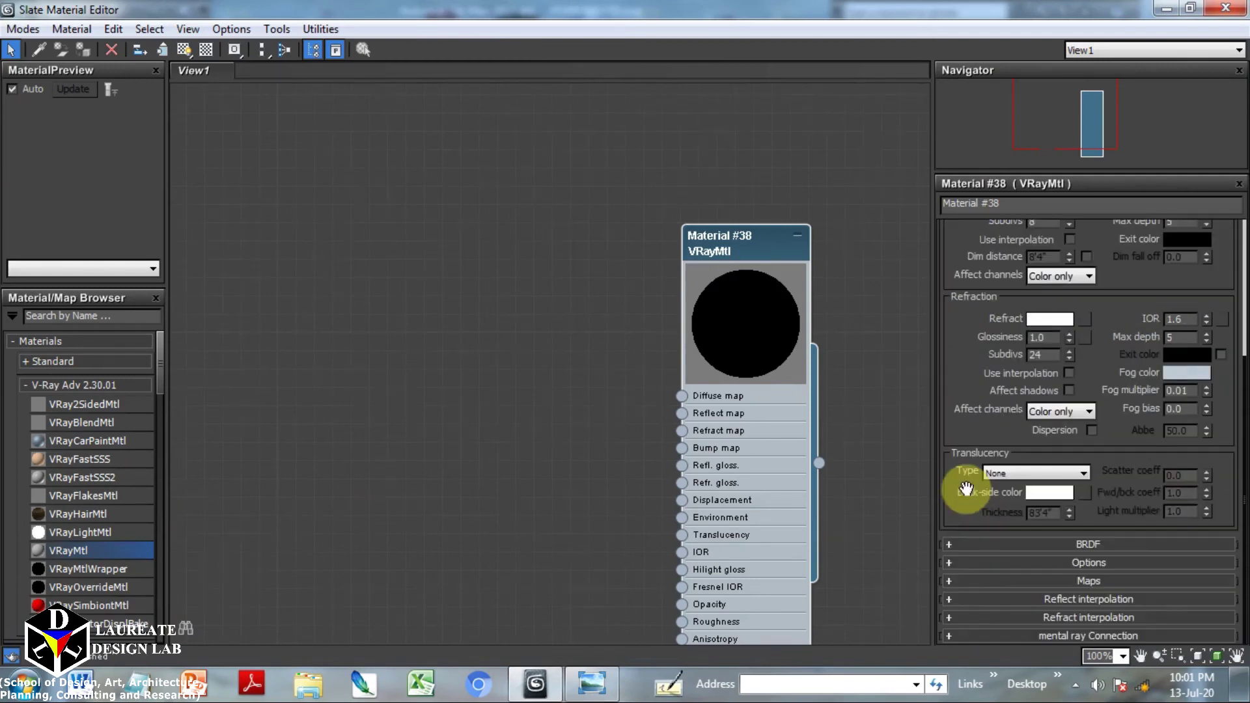
{"action": "left_click", "coordinate": [1015, 582]}
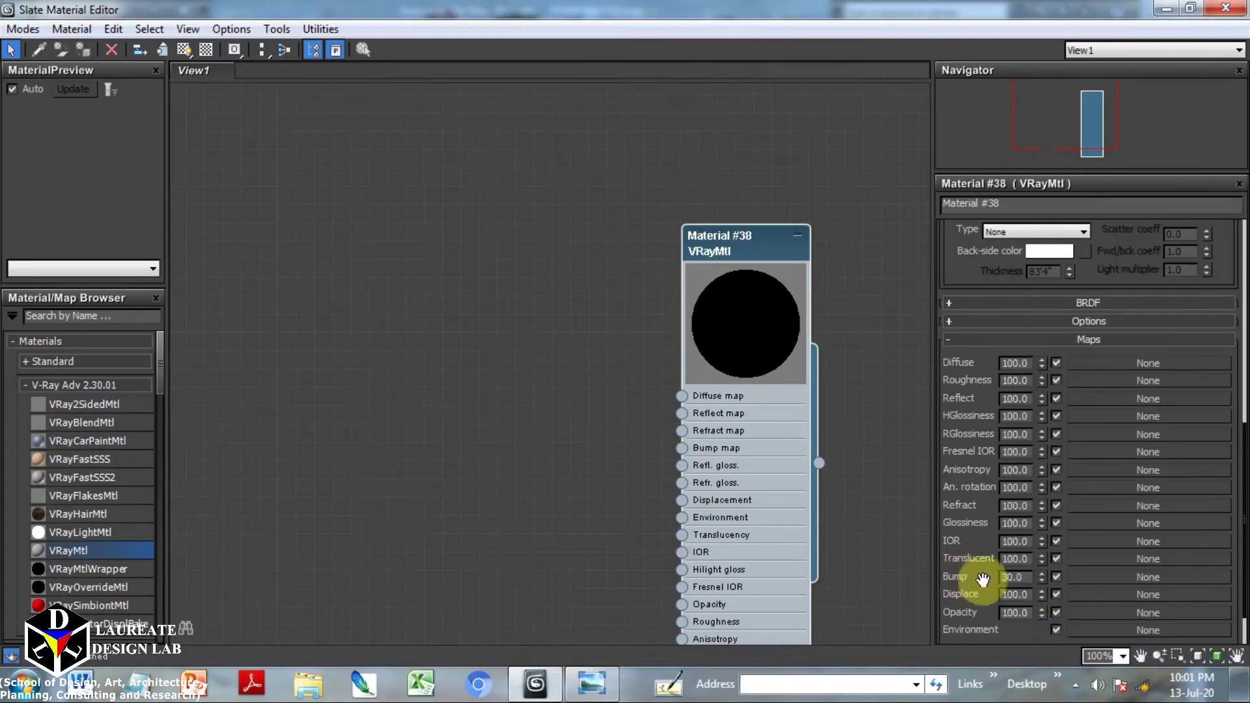
{"action": "type", "text": "5"}
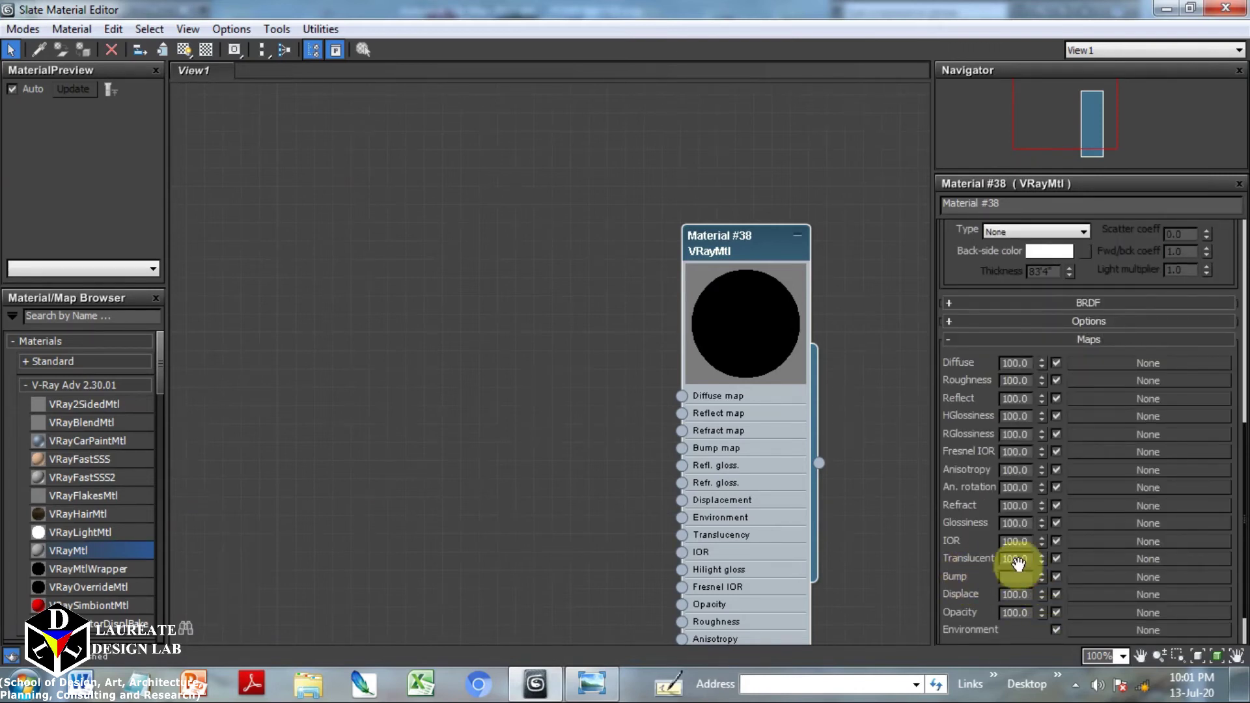
{"action": "left_click", "coordinate": [592, 685]}
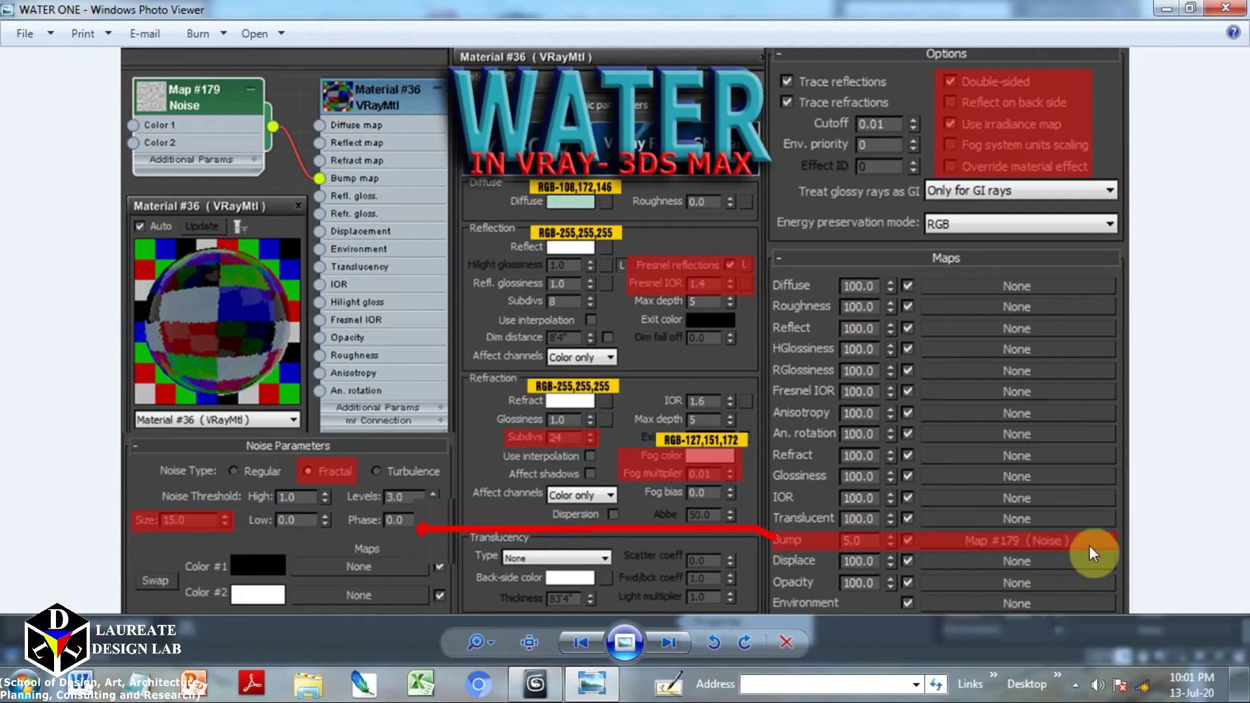
Assign a Fractal Noise map of size 15.0 to the bump slot and compare with the reference
{"action": "left_click", "coordinate": [592, 685]}
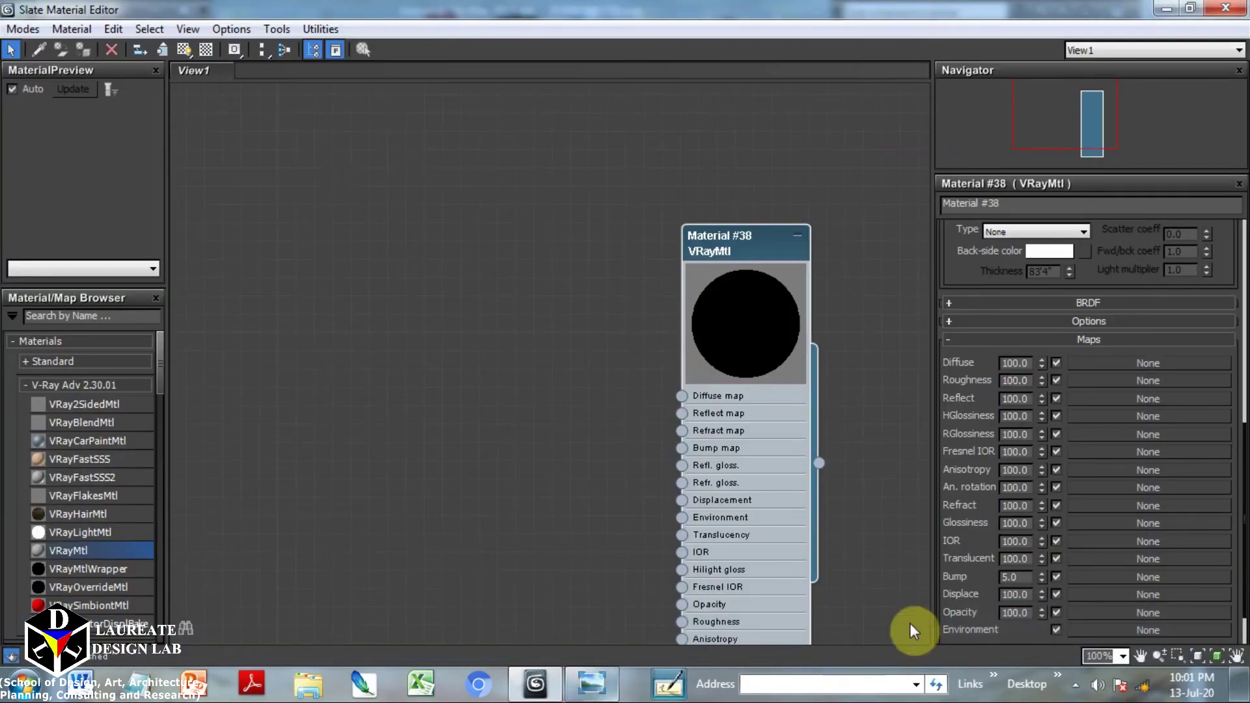
{"action": "left_click", "coordinate": [1117, 581]}
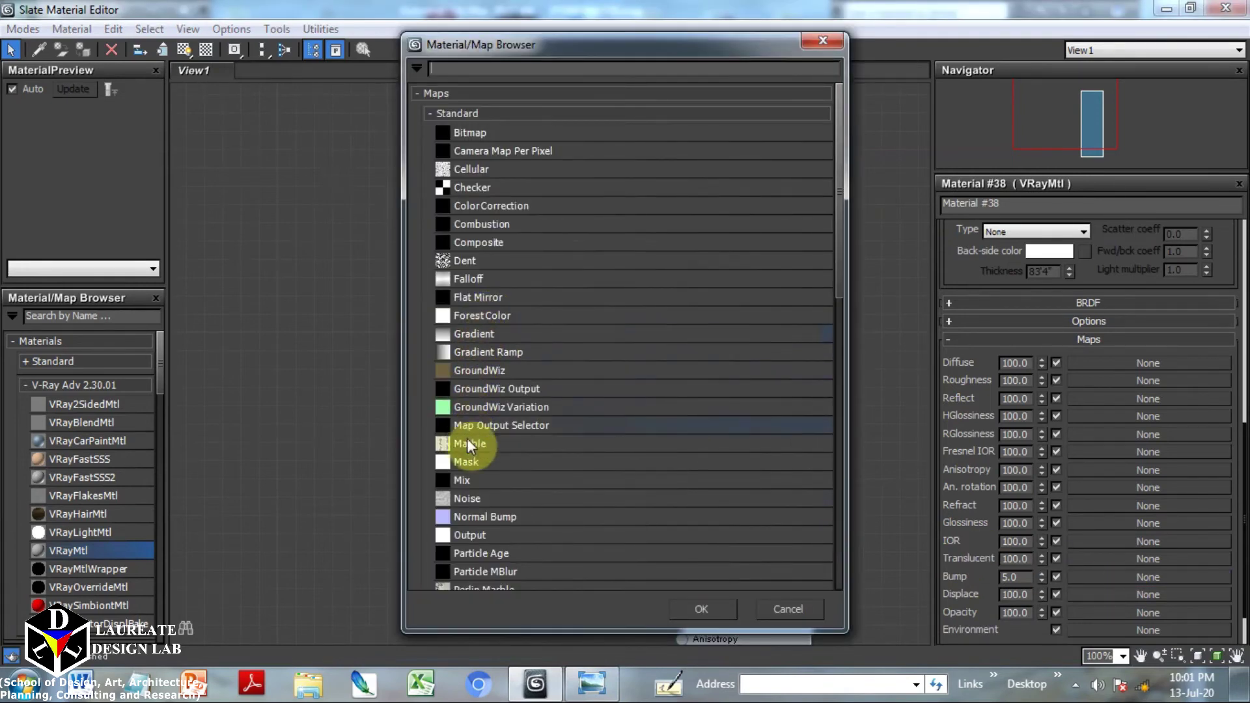
{"action": "double_click", "coordinate": [465, 499]}
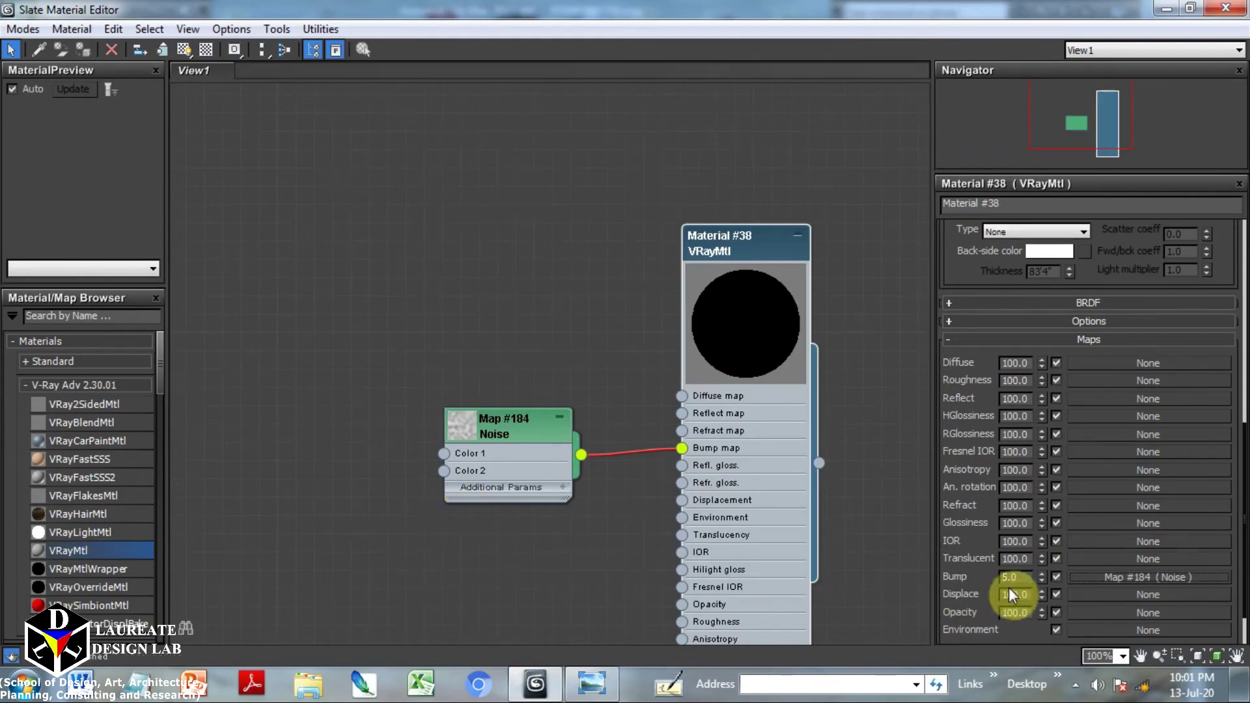
{"action": "double_click", "coordinate": [494, 433]}
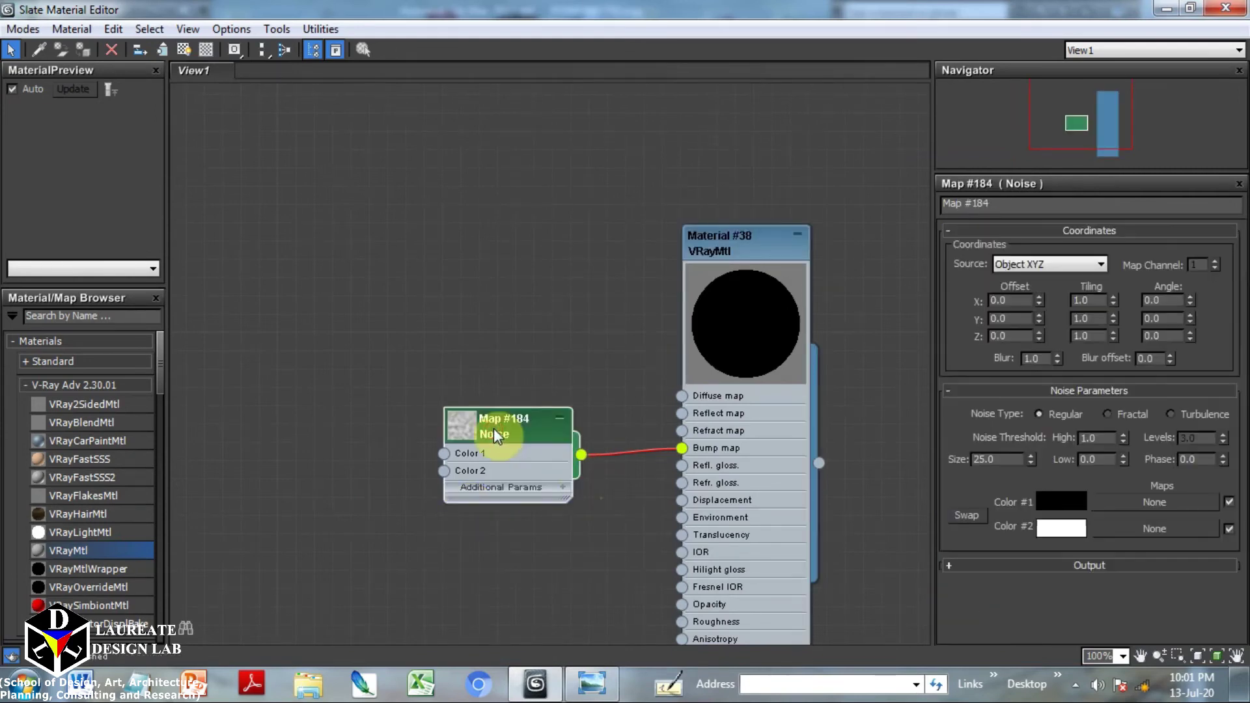
{"action": "left_click_drag", "start_coordinate": [996, 459], "coordinate": [950, 464]}
{"action": "type", "text": "15"}
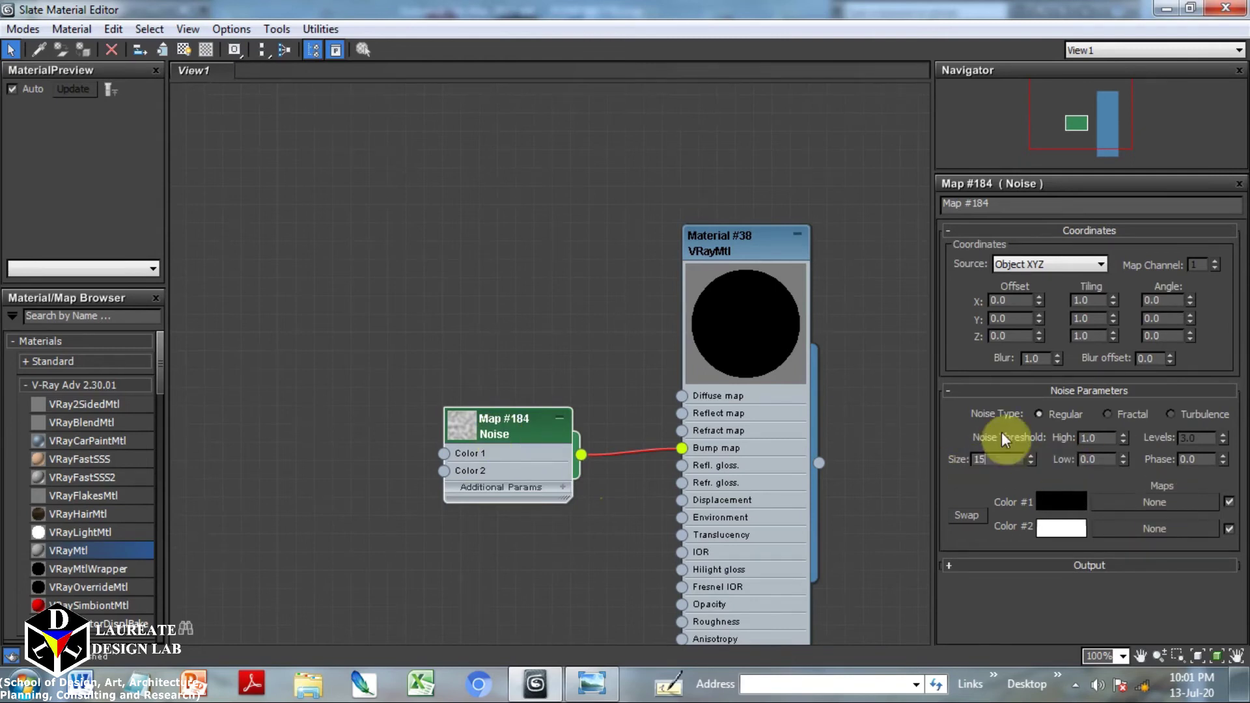
{"action": "key", "text": "Return"}
{"action": "left_click", "coordinate": [1111, 416]}
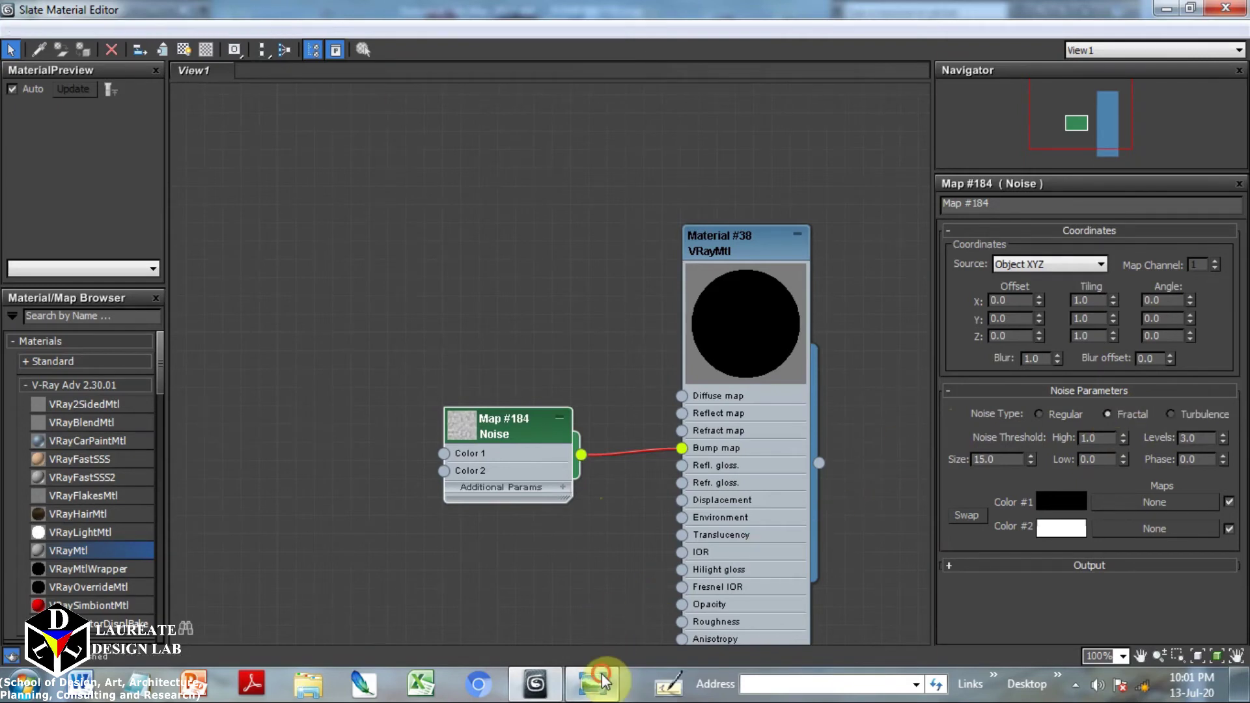
{"action": "left_click", "coordinate": [592, 681]}
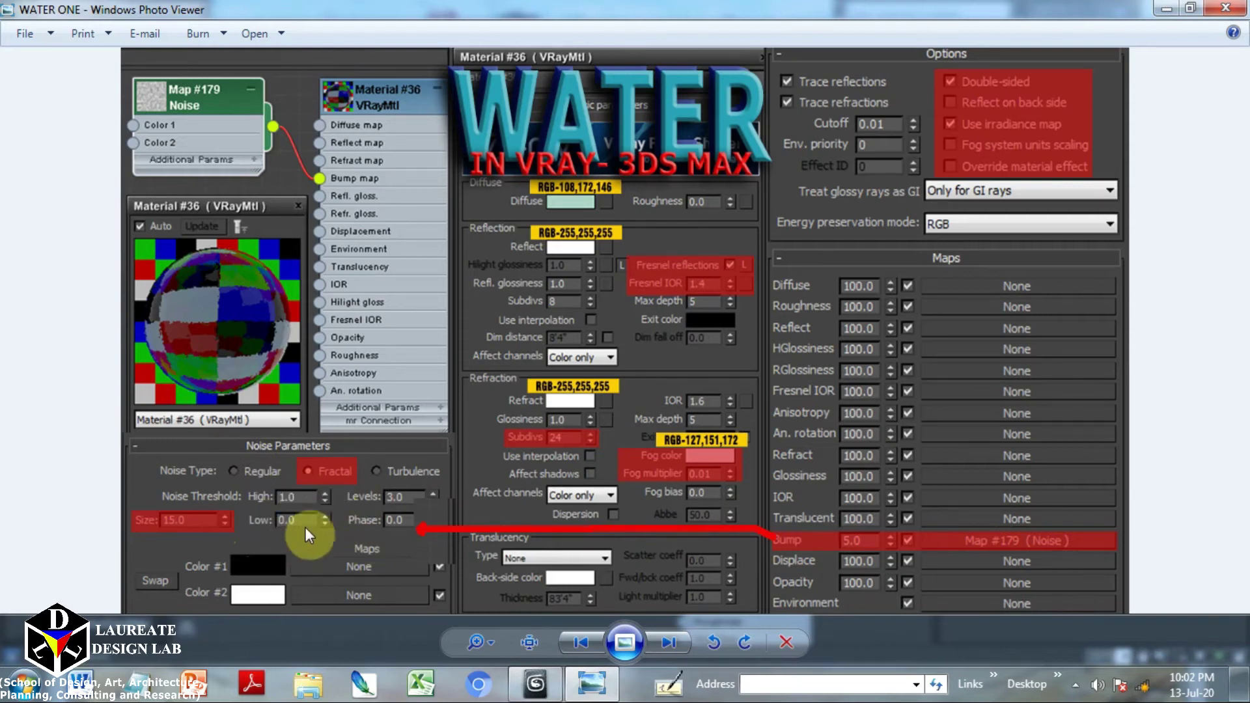
Hide the reference image and move the Noise and Material #38 nodes higher in the graph
{"action": "left_click", "coordinate": [596, 694]}
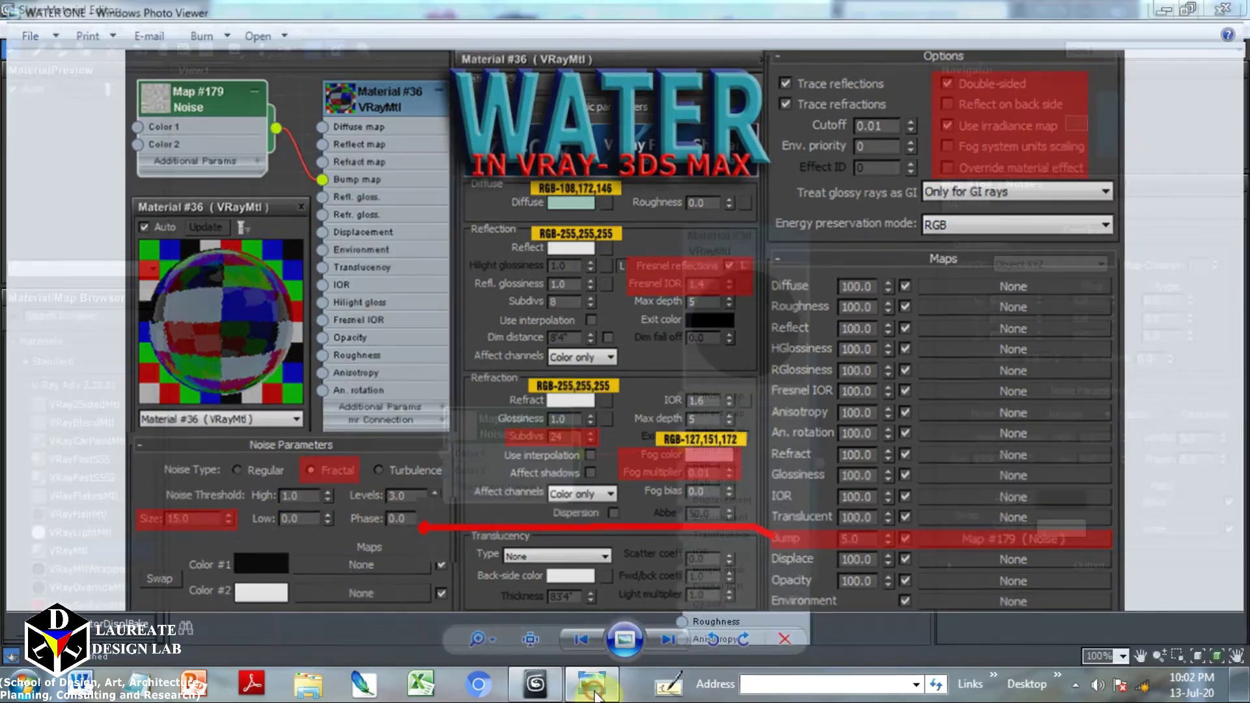
{"action": "left_click_drag", "start_coordinate": [538, 420], "coordinate": [592, 274]}
{"action": "left_click_drag", "start_coordinate": [780, 241], "coordinate": [891, 105]}
Open a floating preview window for Material #38, place it left of the node, and enlarge it
{"action": "mouse_move", "coordinate": [574, 271]}
{"action": "left_mouse_down"}
{"action": "mouse_move", "coordinate": [639, 174]}
{"action": "mouse_move", "coordinate": [702, 137]}
{"action": "left_mouse_up"}
{"action": "right_click", "coordinate": [853, 174]}
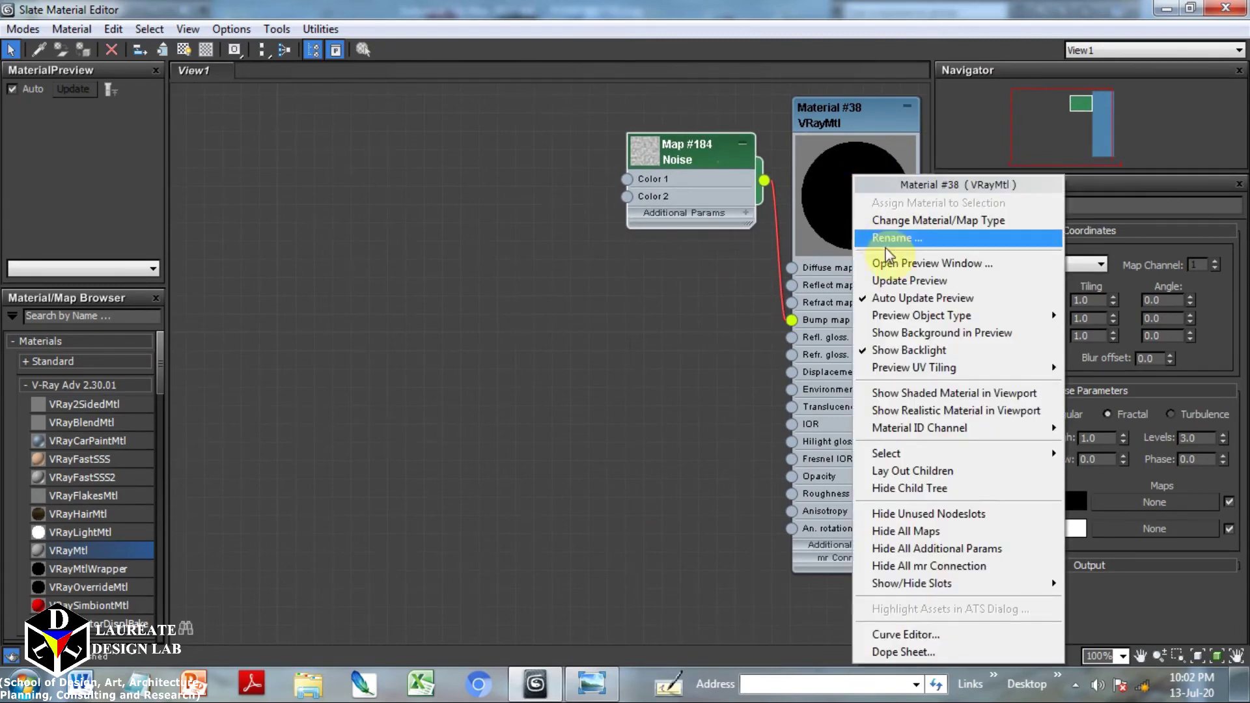
{"action": "left_click", "coordinate": [892, 263]}
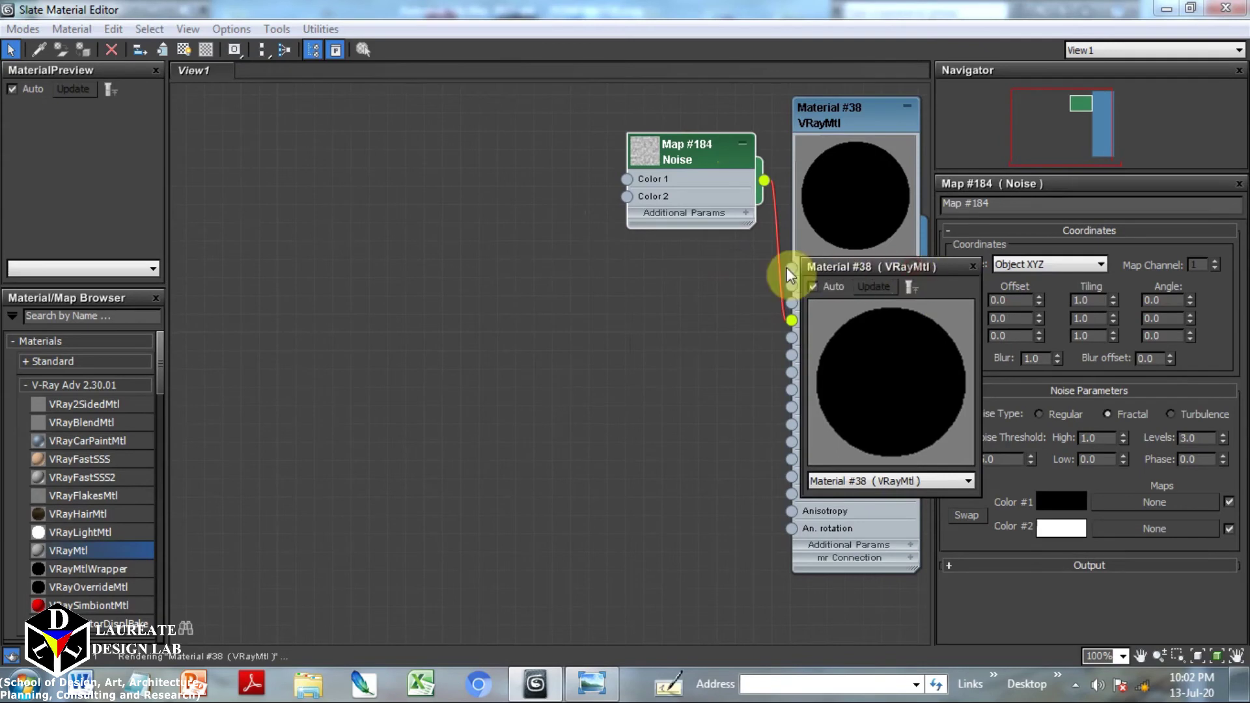
{"action": "left_click_drag", "start_coordinate": [786, 267], "coordinate": [693, 256]}
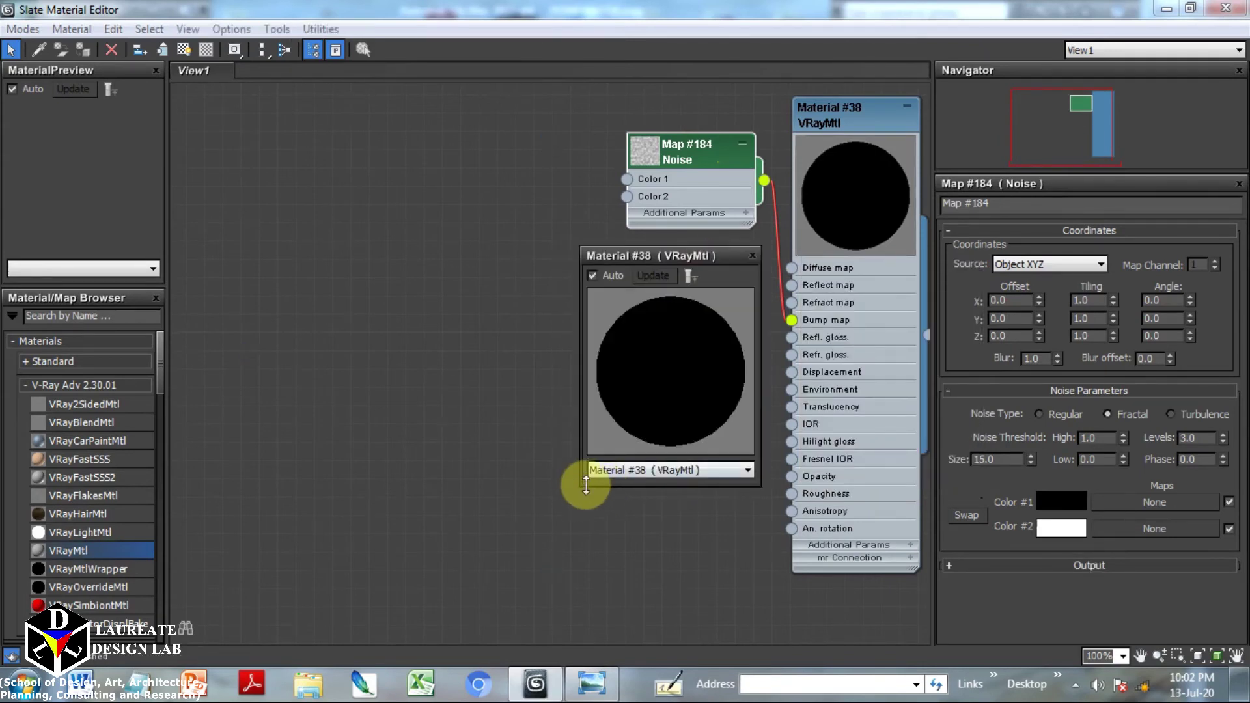
{"action": "left_click_drag", "start_coordinate": [581, 485], "coordinate": [541, 523]}
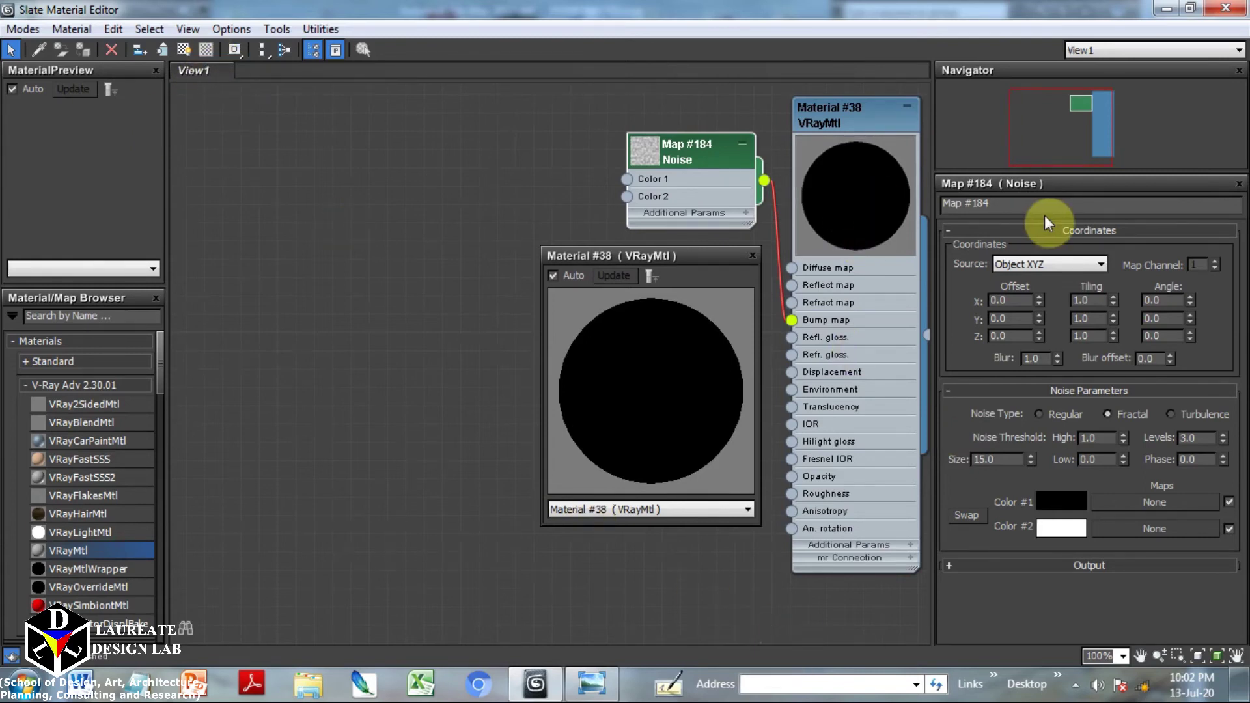
Show Material #38's preview on a checkered background and compare it with the WATER ONE reference
{"action": "double_click", "coordinate": [833, 118]}
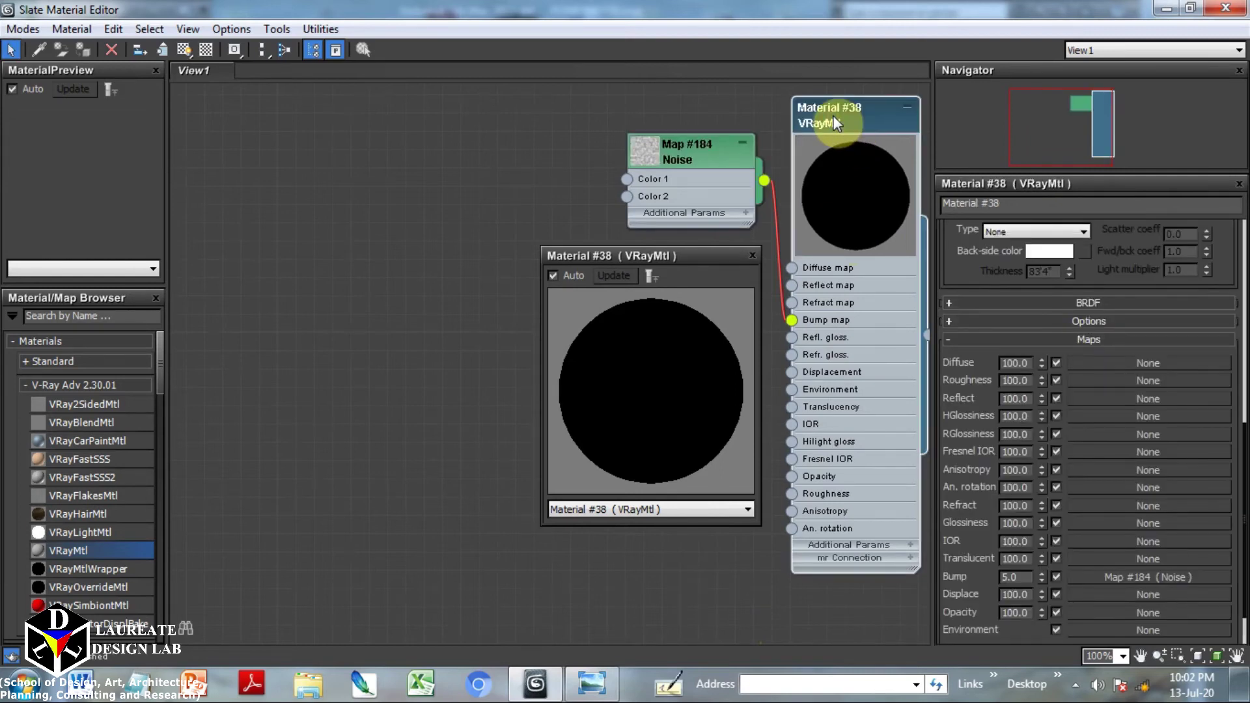
{"action": "left_click", "coordinate": [205, 49]}
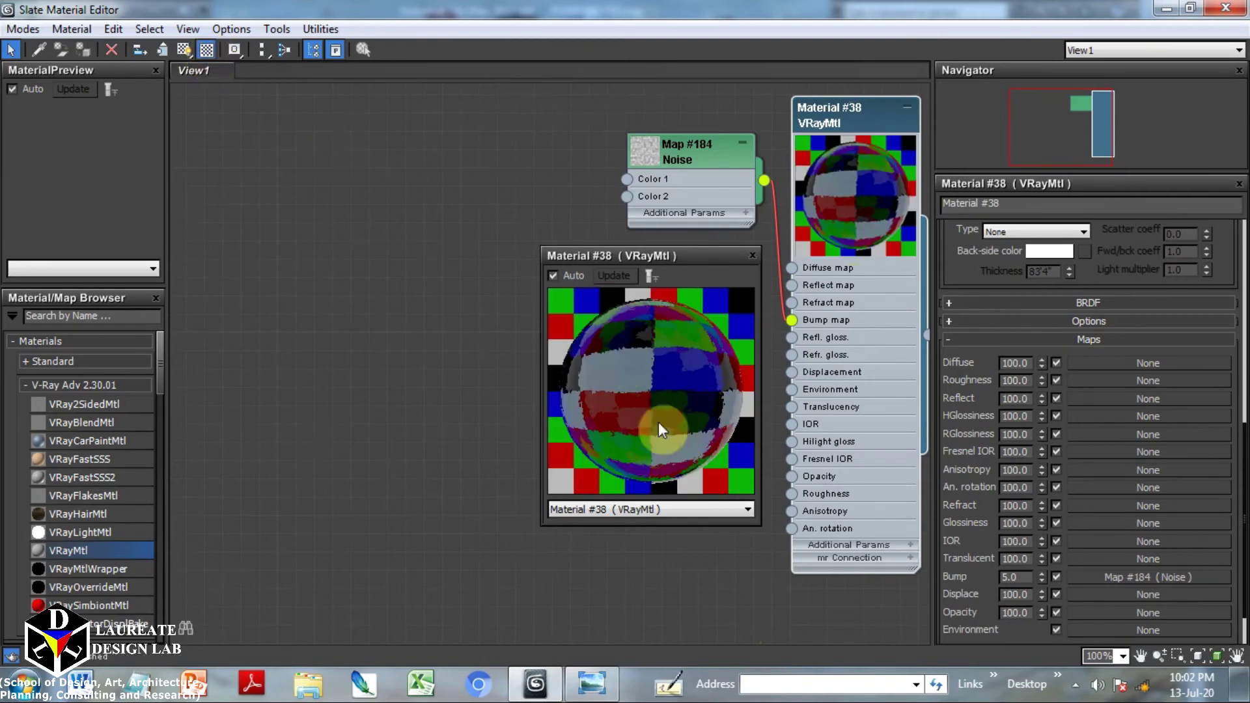
{"action": "left_click_drag", "start_coordinate": [697, 260], "coordinate": [706, 256]}
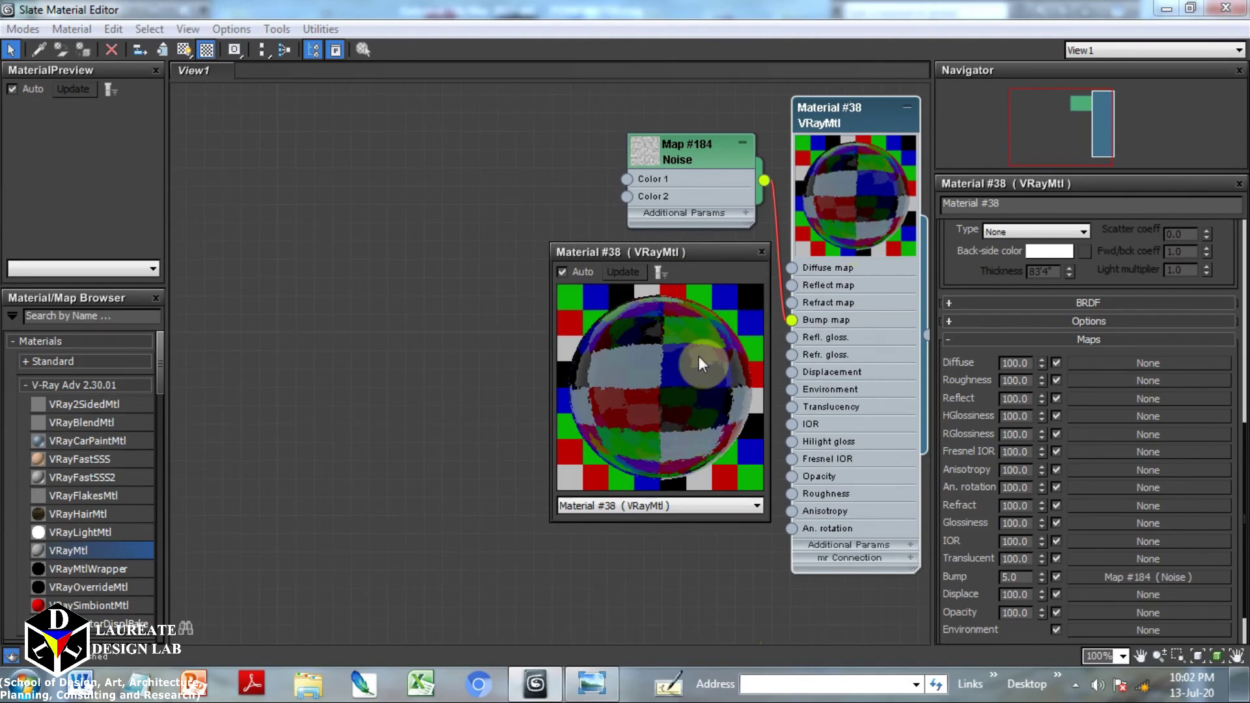
{"action": "left_click", "coordinate": [592, 690]}
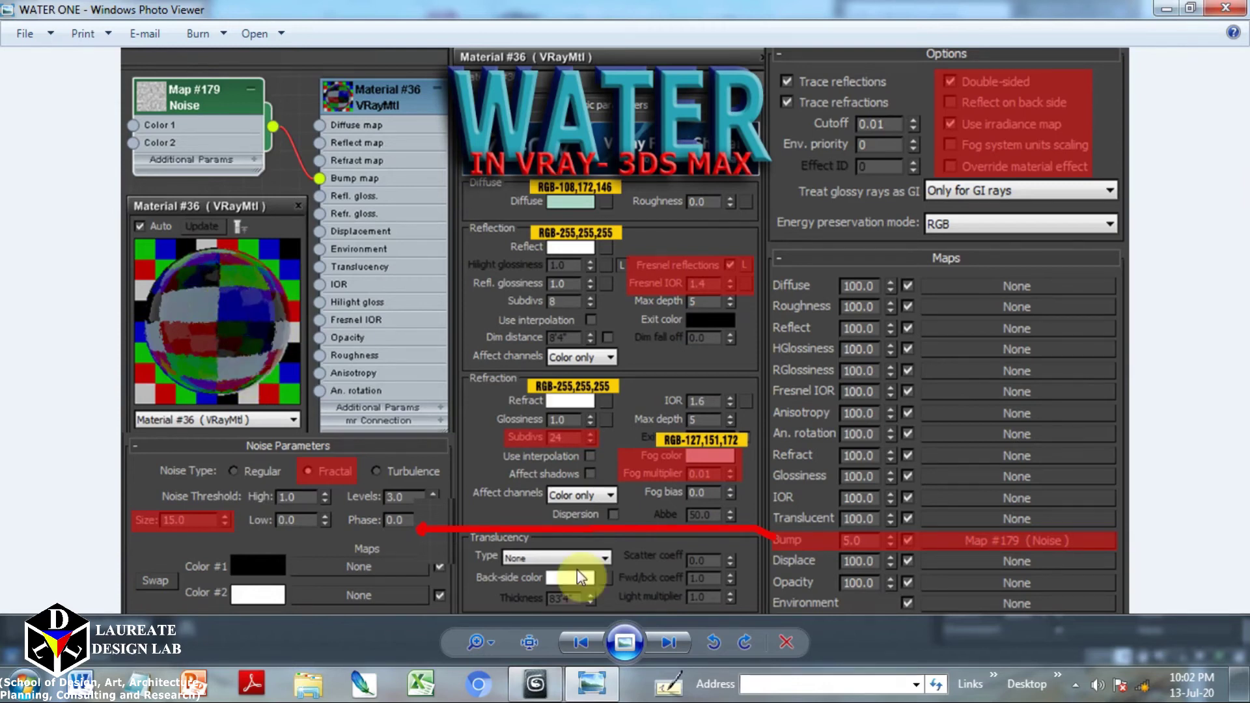
{"action": "left_click", "coordinate": [592, 690]}
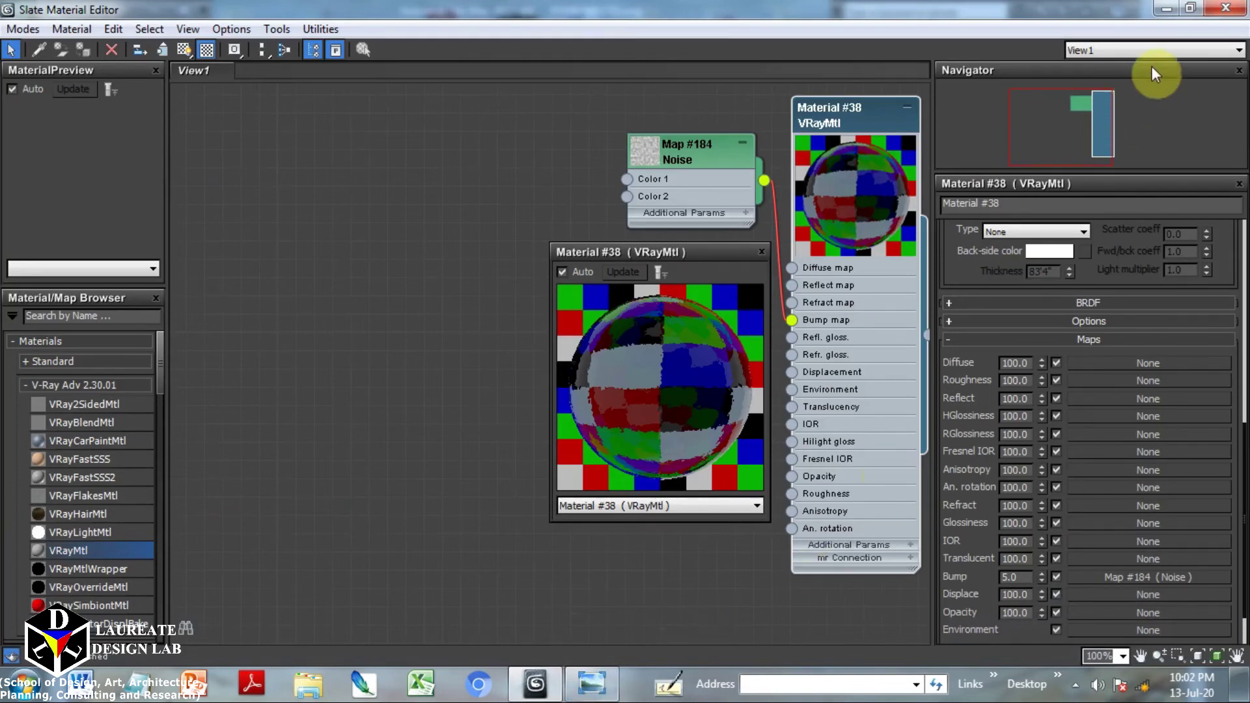
Move the material editor and preview window aside and select the box object in the scene
{"action": "left_click", "coordinate": [1190, 8]}
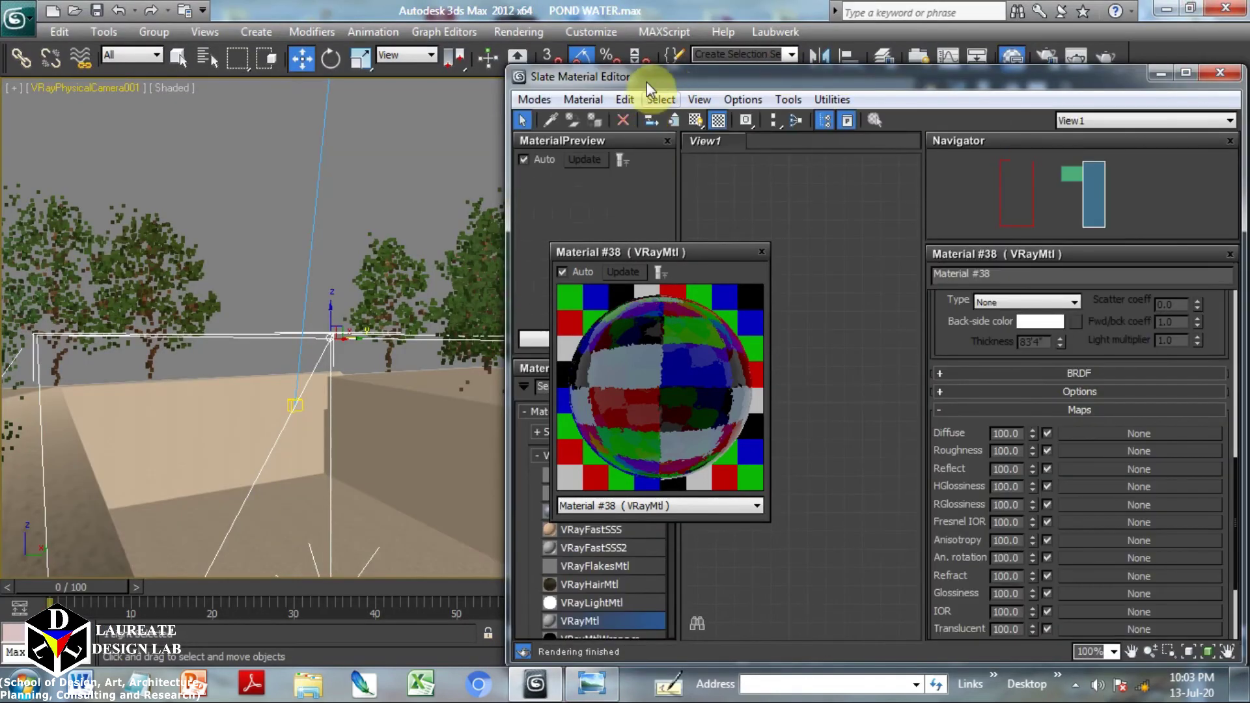
{"action": "left_click_drag", "start_coordinate": [647, 81], "coordinate": [701, 97]}
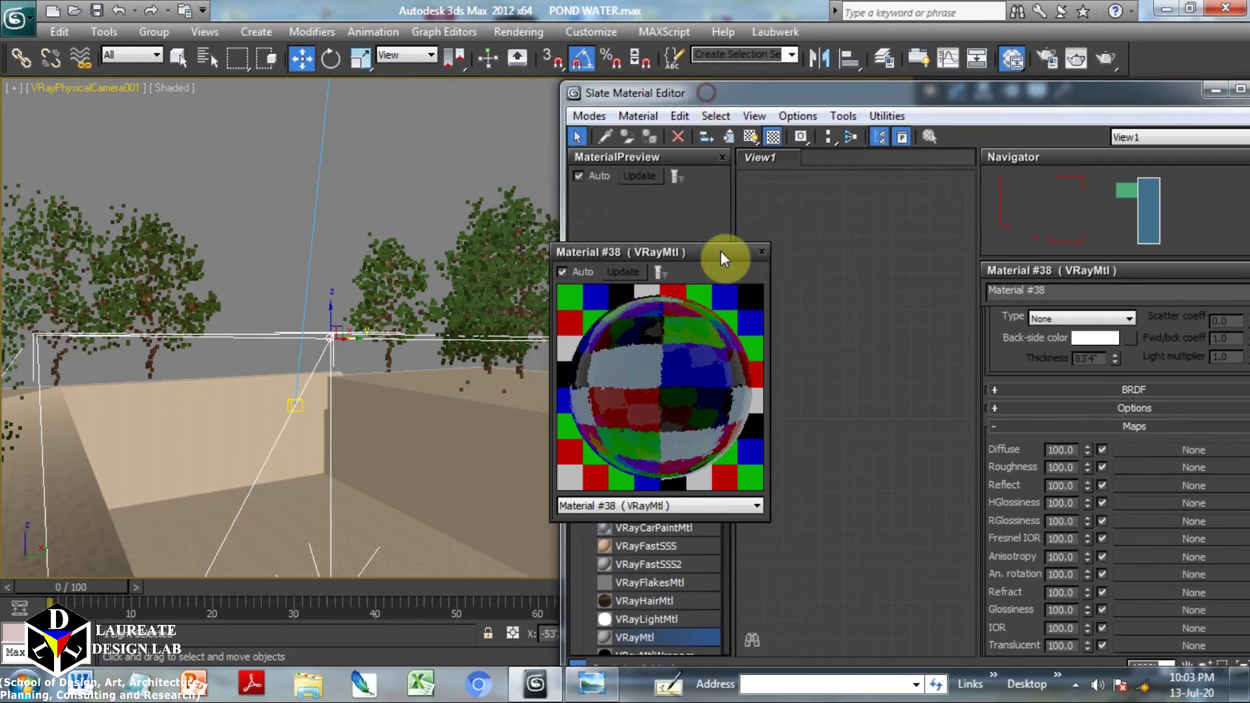
{"action": "mouse_move", "coordinate": [721, 253]}
{"action": "left_mouse_down"}
{"action": "mouse_move", "coordinate": [861, 240]}
{"action": "mouse_move", "coordinate": [870, 278]}
{"action": "left_mouse_up"}
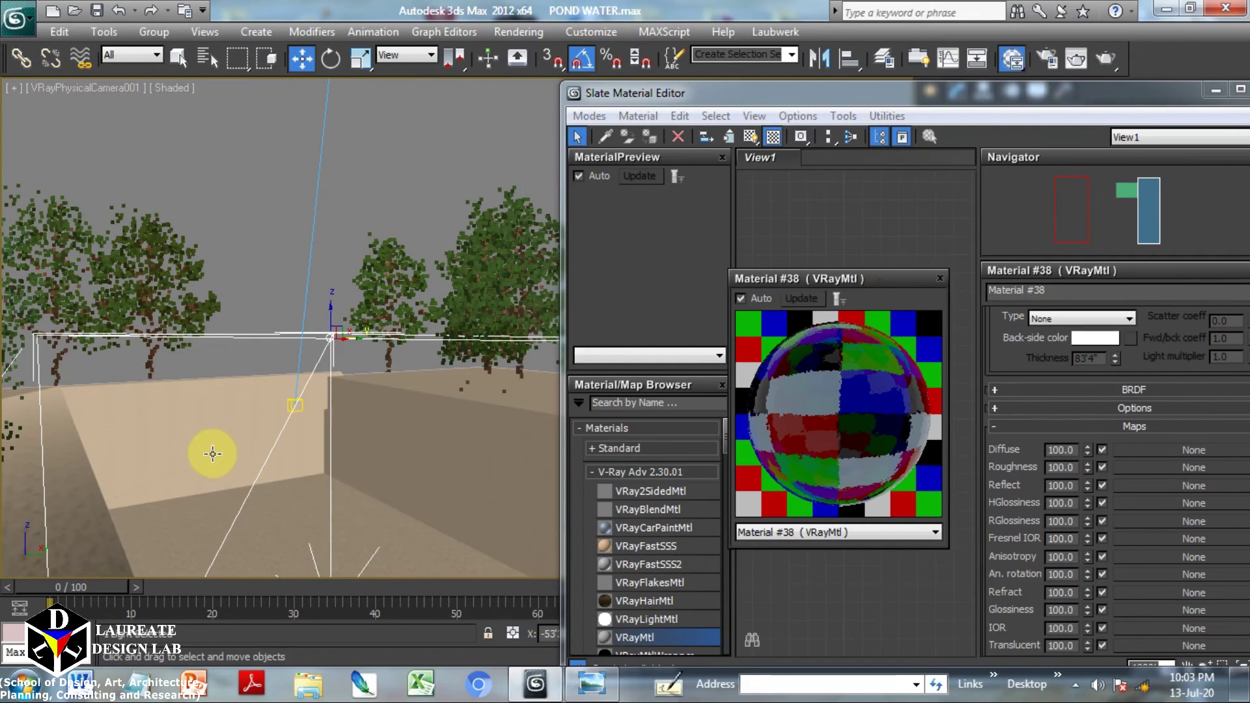
{"action": "left_click", "coordinate": [206, 479]}
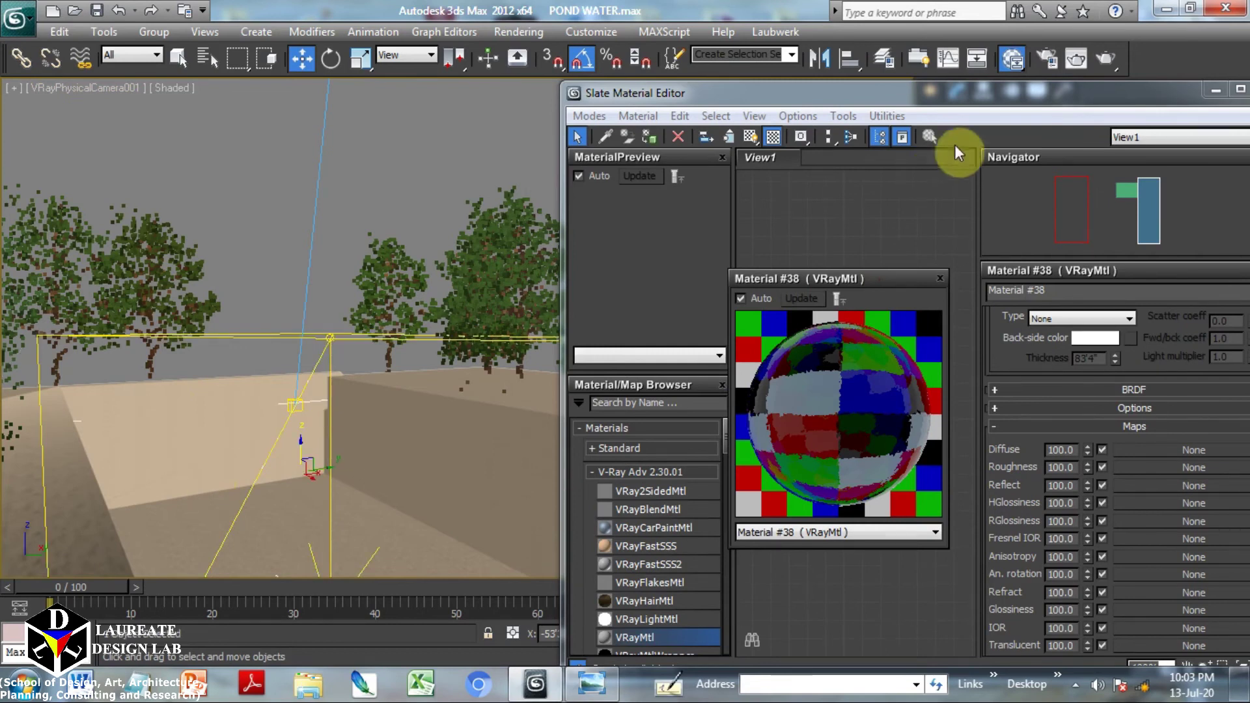
Restore the material editor as a floating window, reposition it and the preview, then close it
{"action": "double_click", "coordinate": [944, 93]}
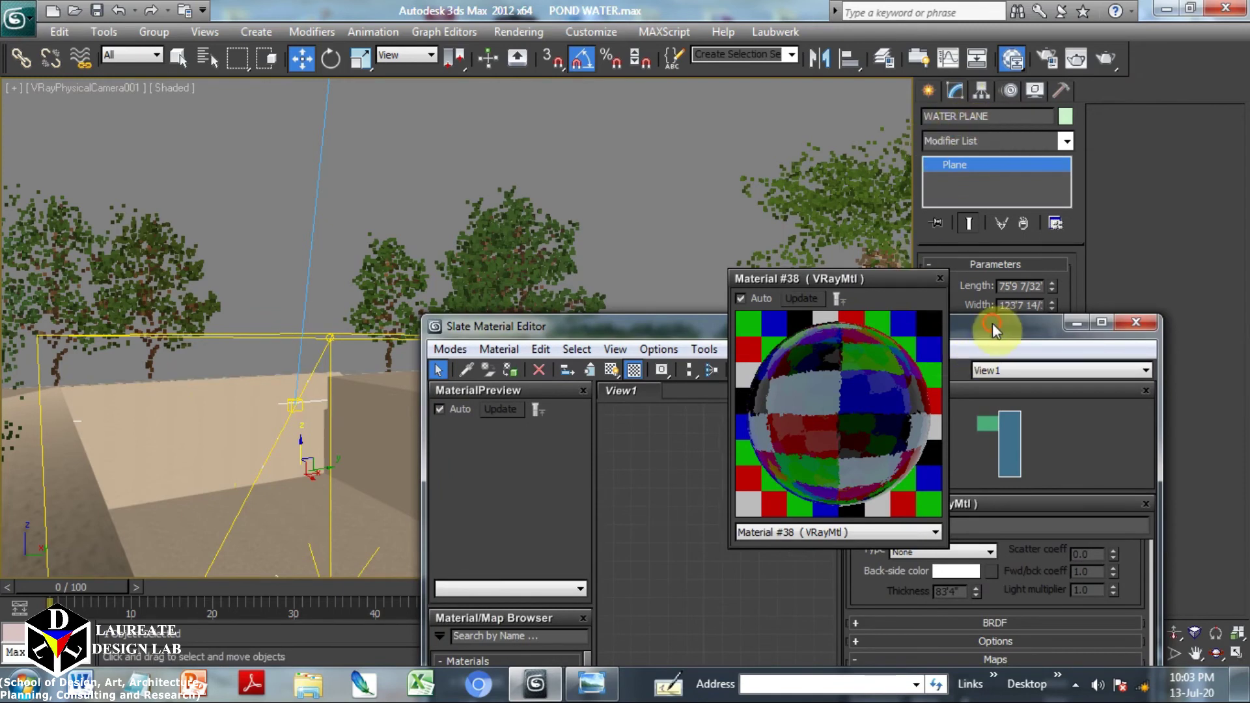
{"action": "left_click_drag", "start_coordinate": [992, 323], "coordinate": [1011, 294]}
{"action": "left_click_drag", "start_coordinate": [1031, 130], "coordinate": [1061, 115]}
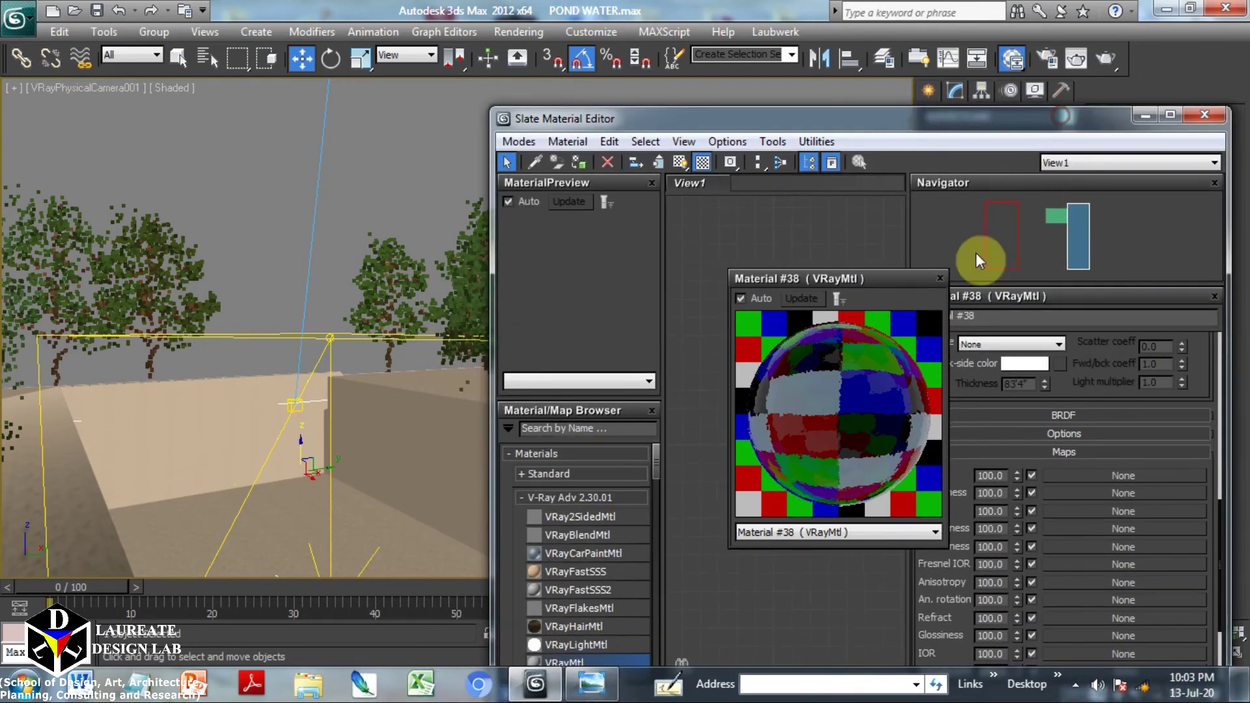
{"action": "left_click_drag", "start_coordinate": [891, 277], "coordinate": [851, 275]}
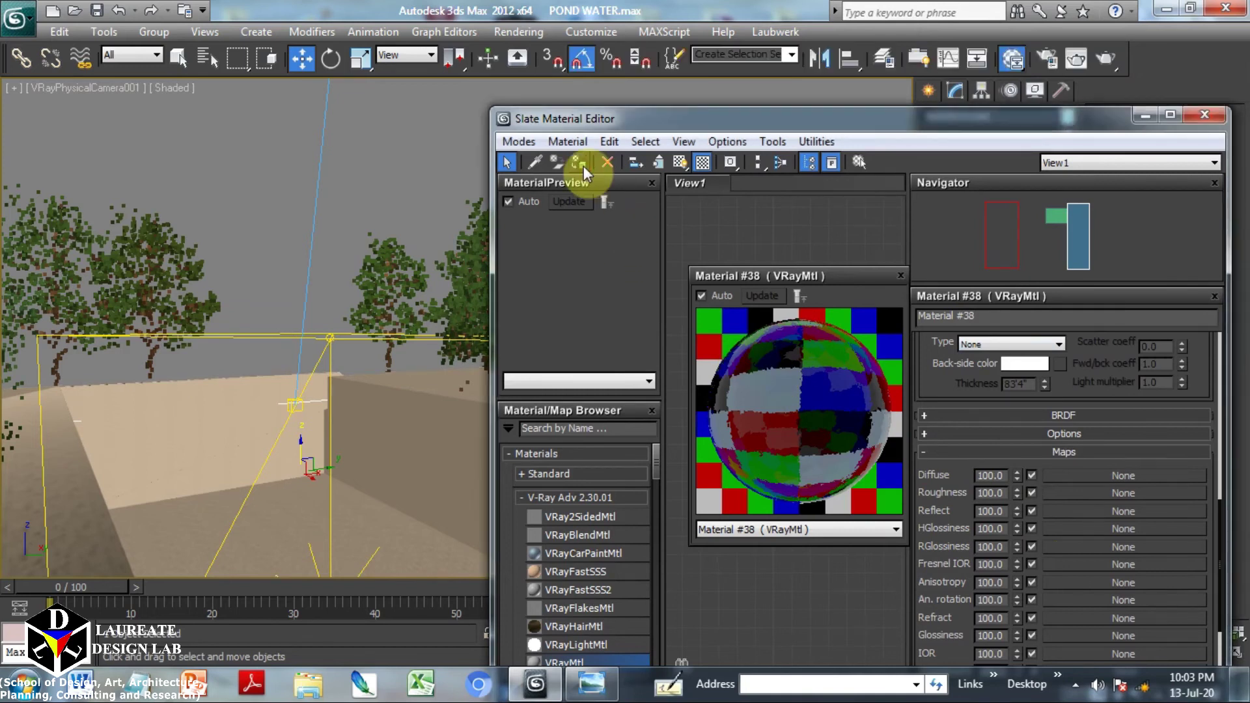
{"action": "left_click", "coordinate": [1210, 115]}
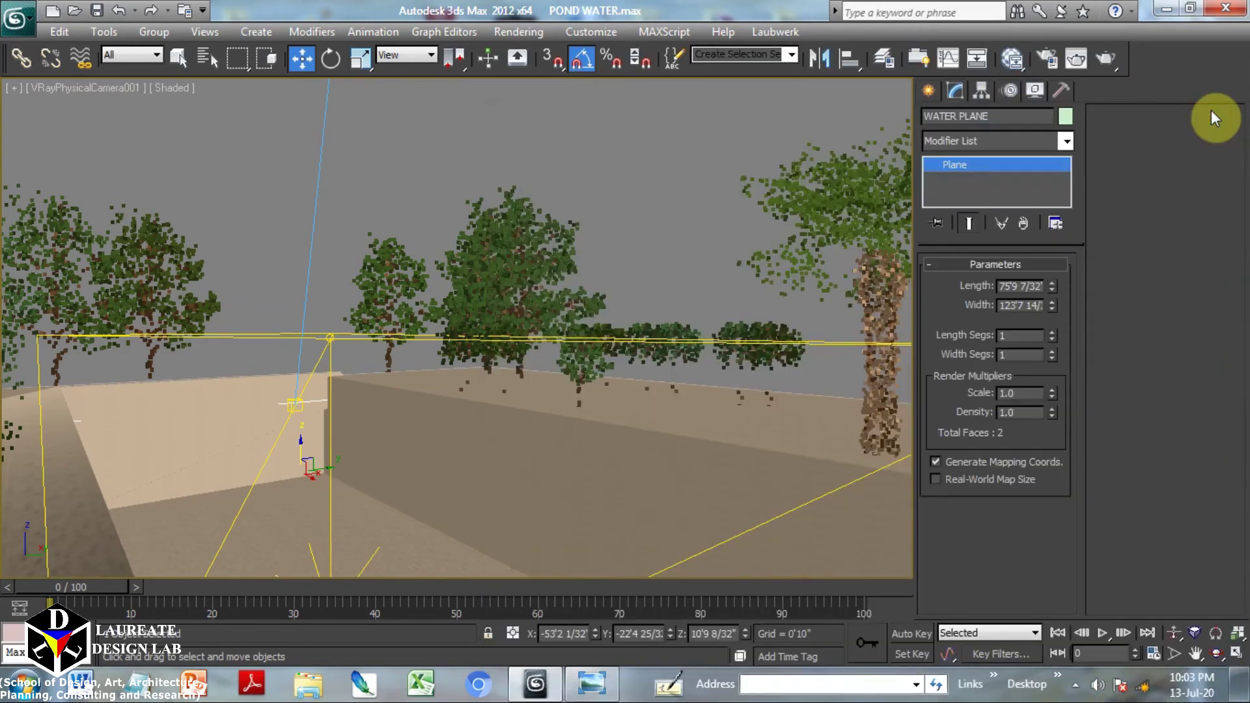
Run a partial test render of the pond camera view, stop it, and minimize the frame buffer
{"action": "left_click", "coordinate": [1104, 60]}
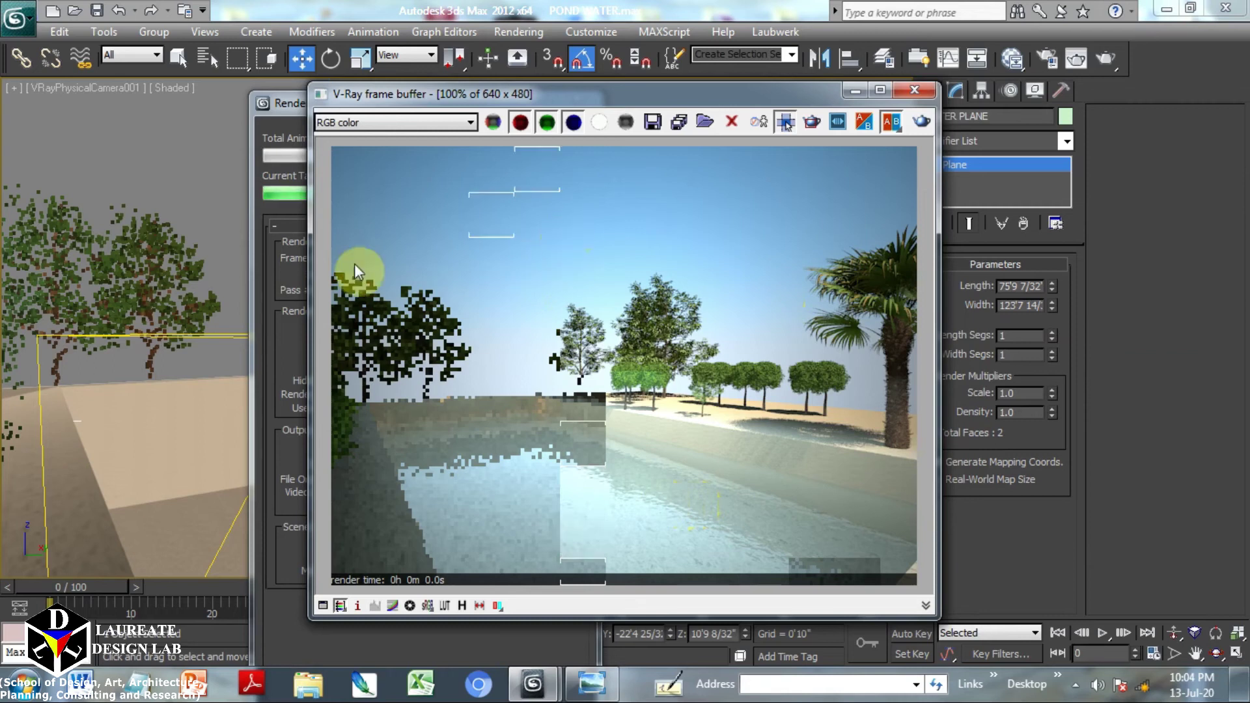
{"action": "left_click", "coordinate": [287, 107]}
{"action": "left_click", "coordinate": [570, 133]}
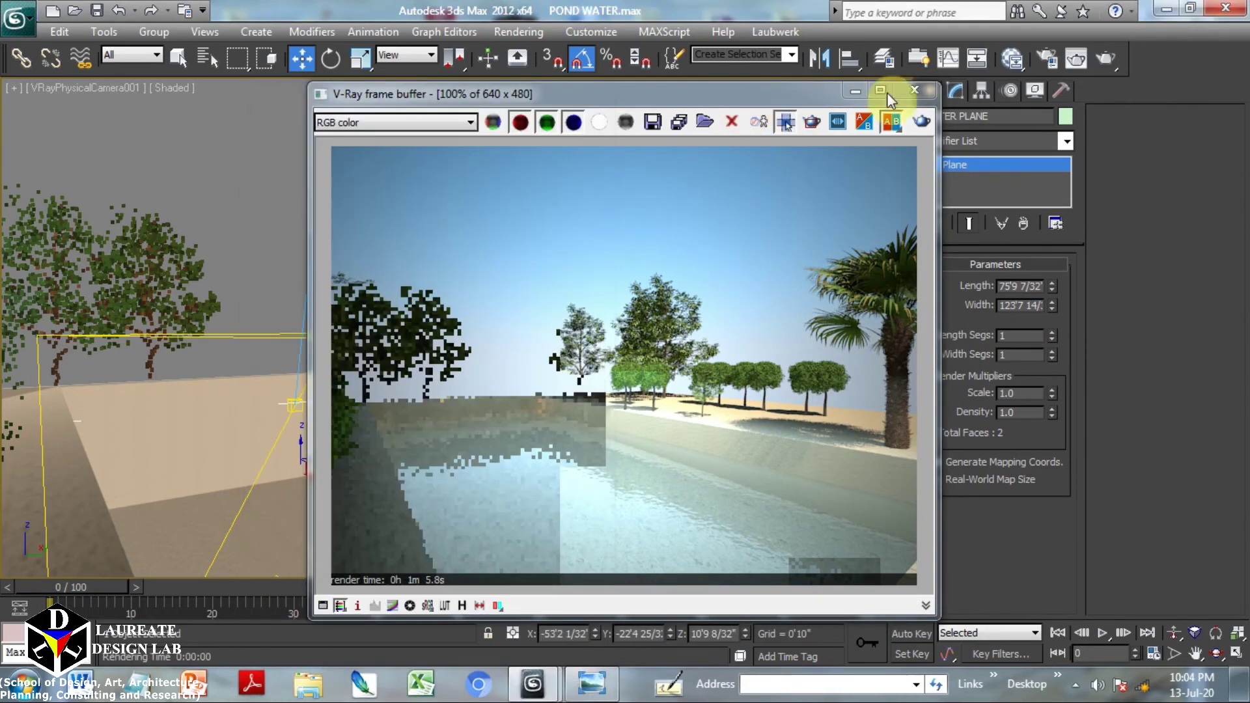
{"action": "left_click", "coordinate": [851, 91]}
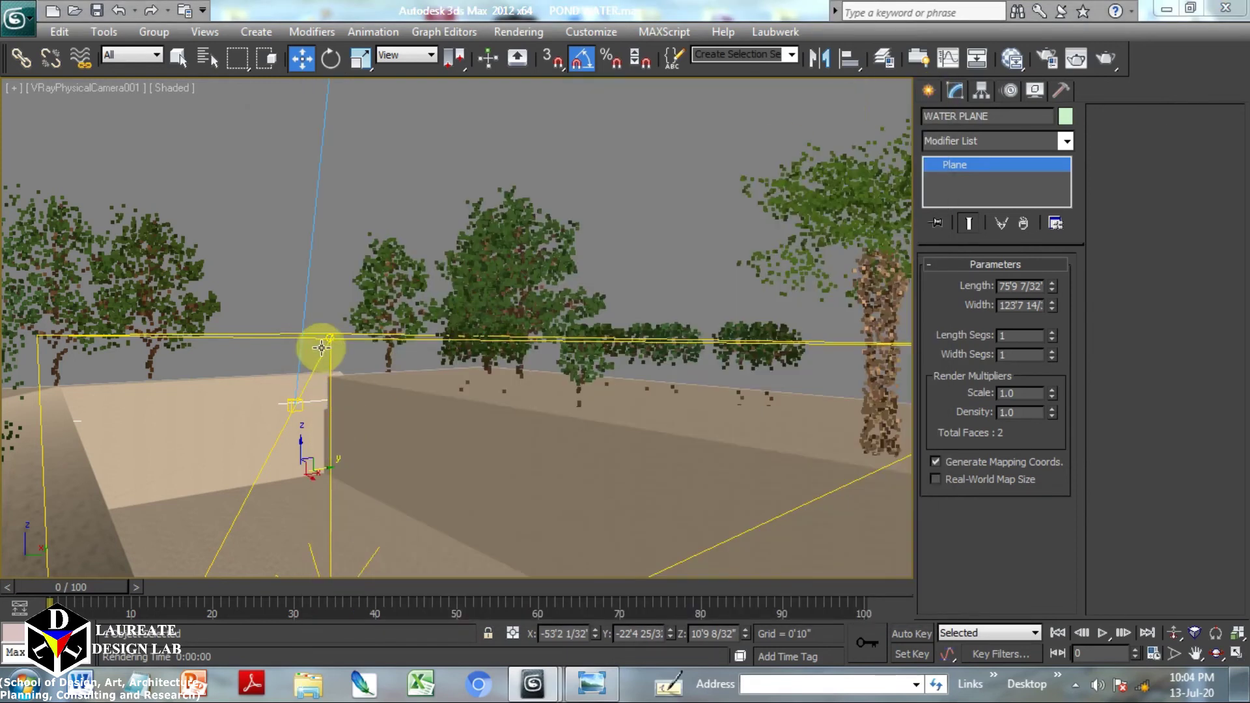
Add pond object B to VRayLight001's exclude list
{"action": "left_click", "coordinate": [327, 344]}
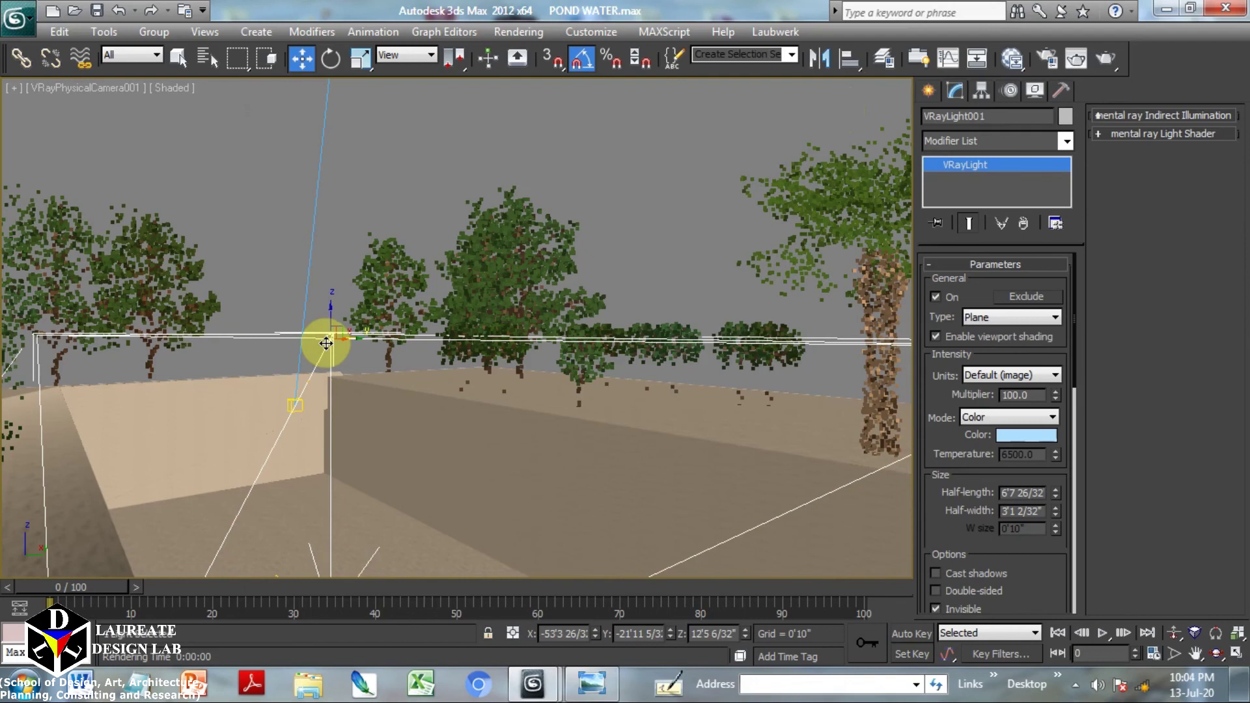
{"action": "left_click", "coordinate": [1028, 298]}
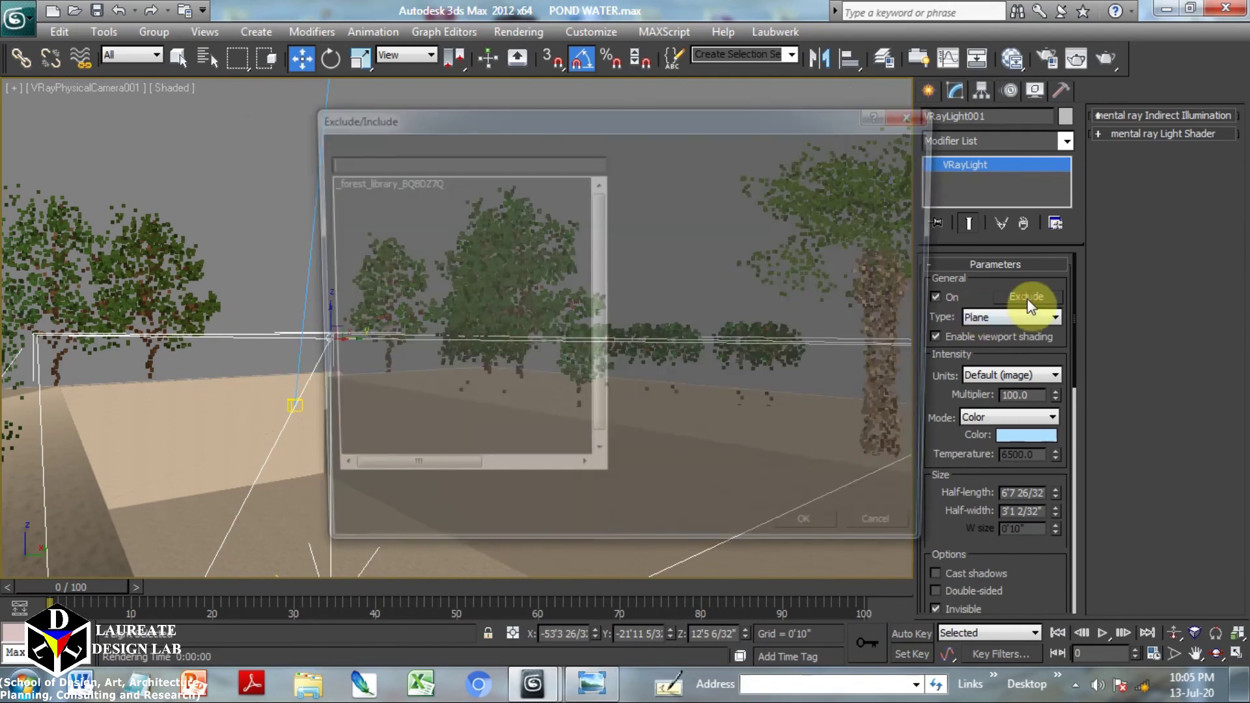
{"action": "left_click", "coordinate": [328, 348]}
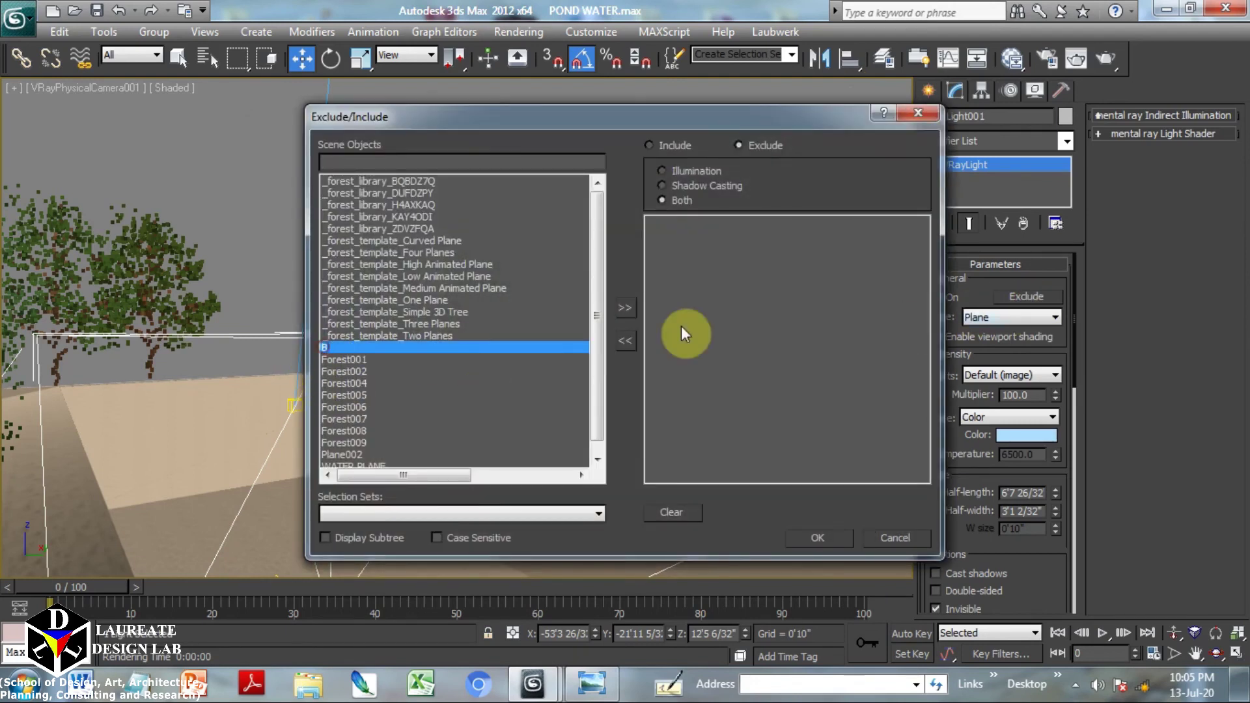
{"action": "left_click", "coordinate": [627, 308]}
{"action": "left_click", "coordinate": [821, 537]}
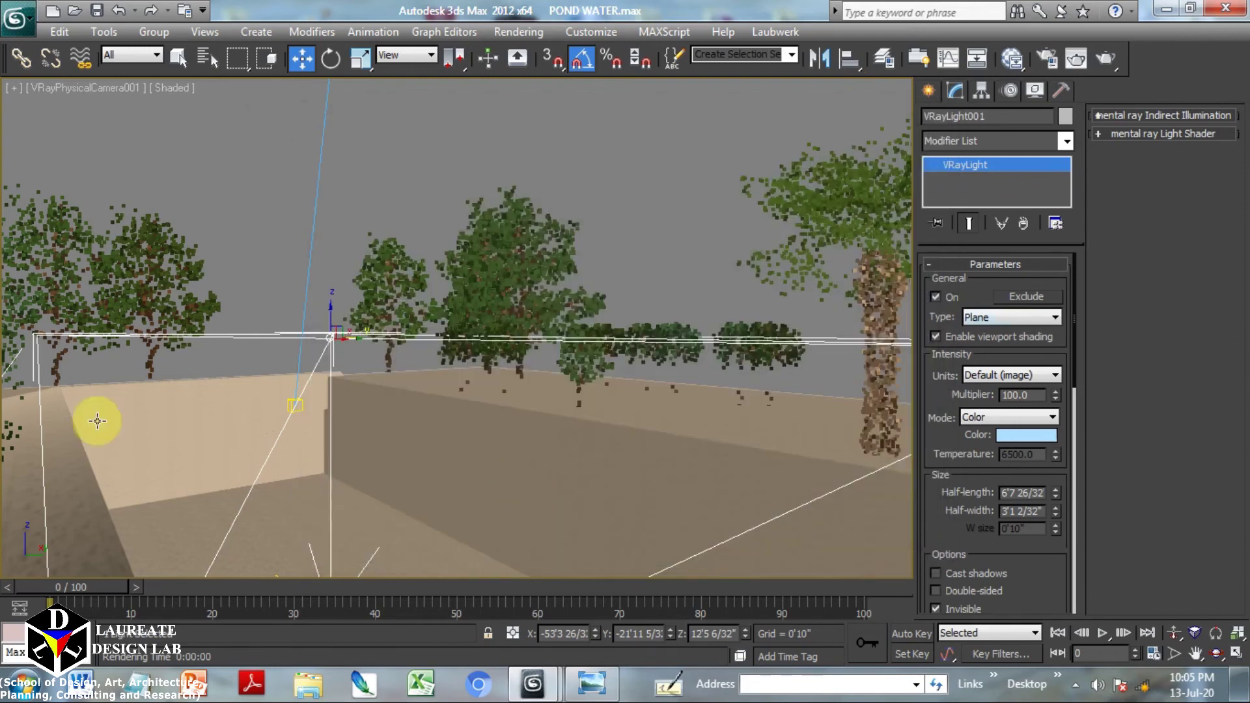
Reopen VRayLight001's exclude list to confirm B is excluded, closing without changes
{"action": "left_click", "coordinate": [20, 460]}
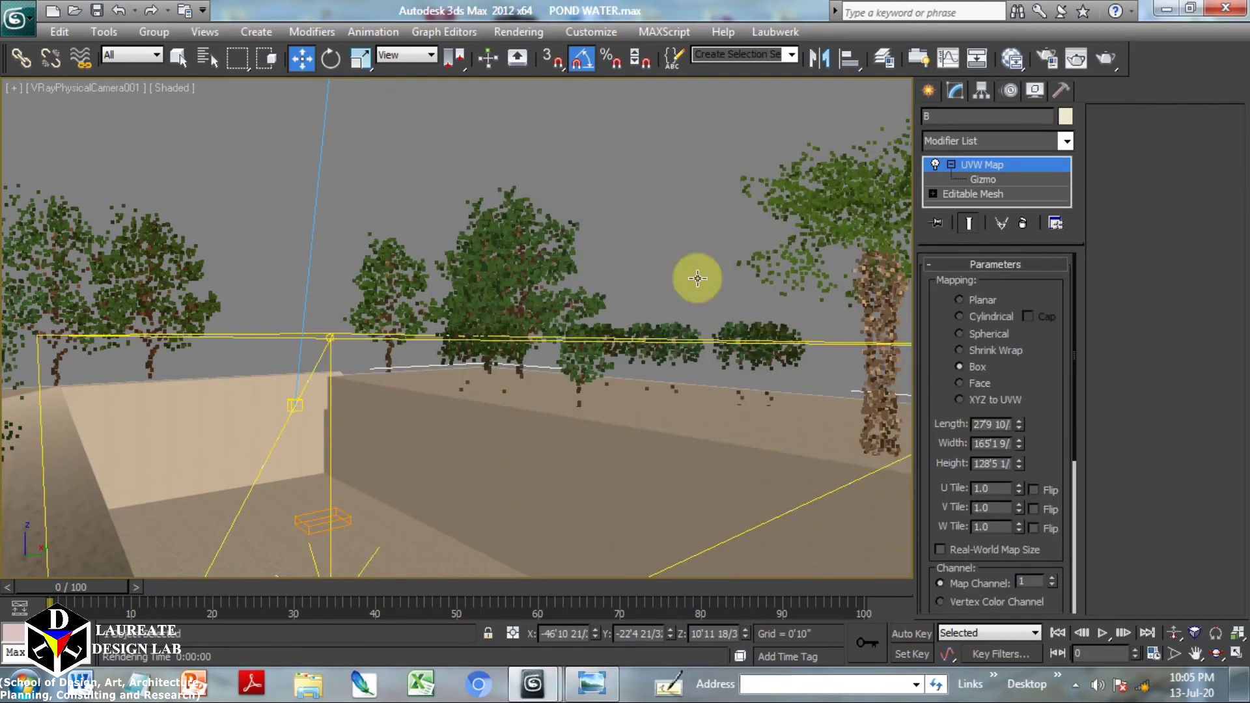
{"action": "left_click", "coordinate": [336, 340]}
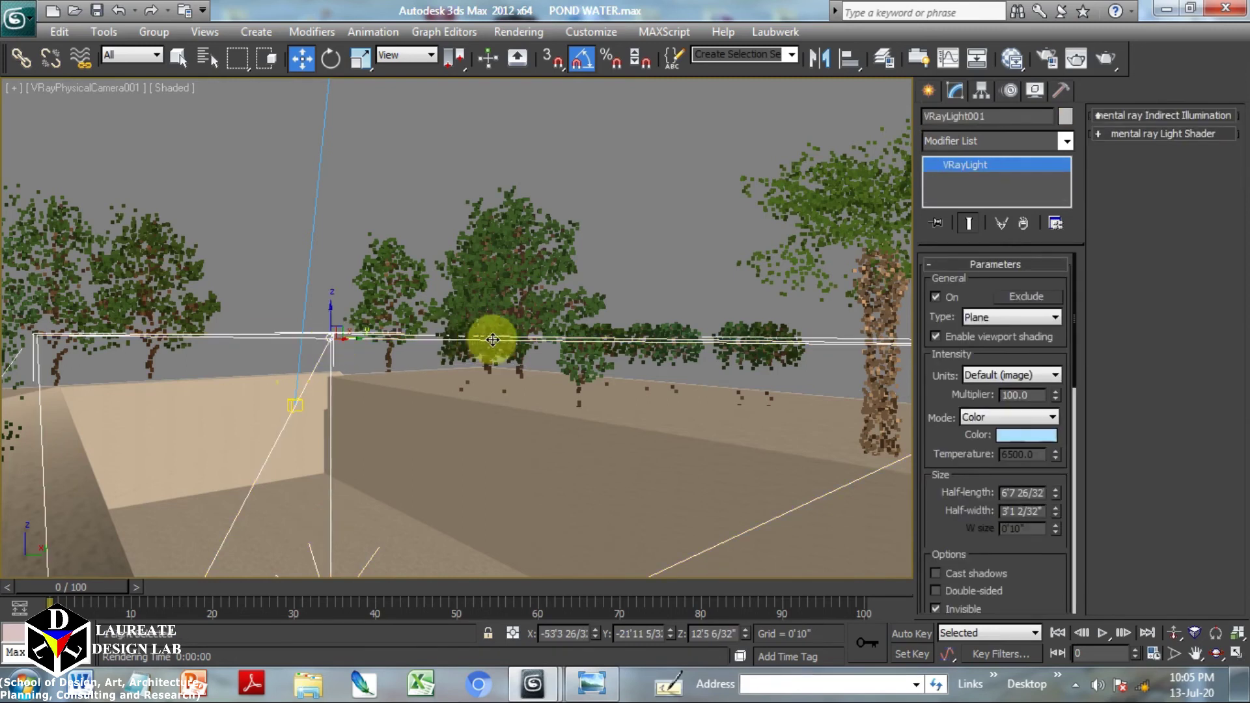
{"action": "left_click", "coordinate": [1026, 297]}
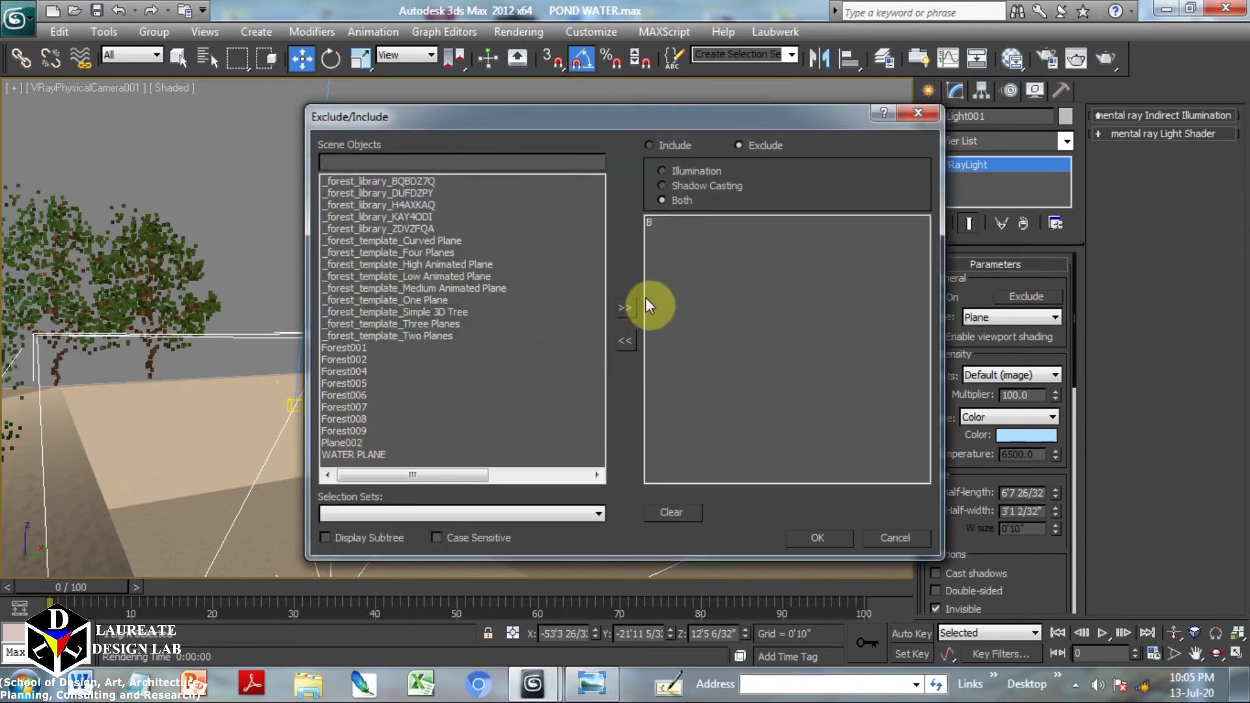
{"action": "left_click", "coordinate": [648, 223]}
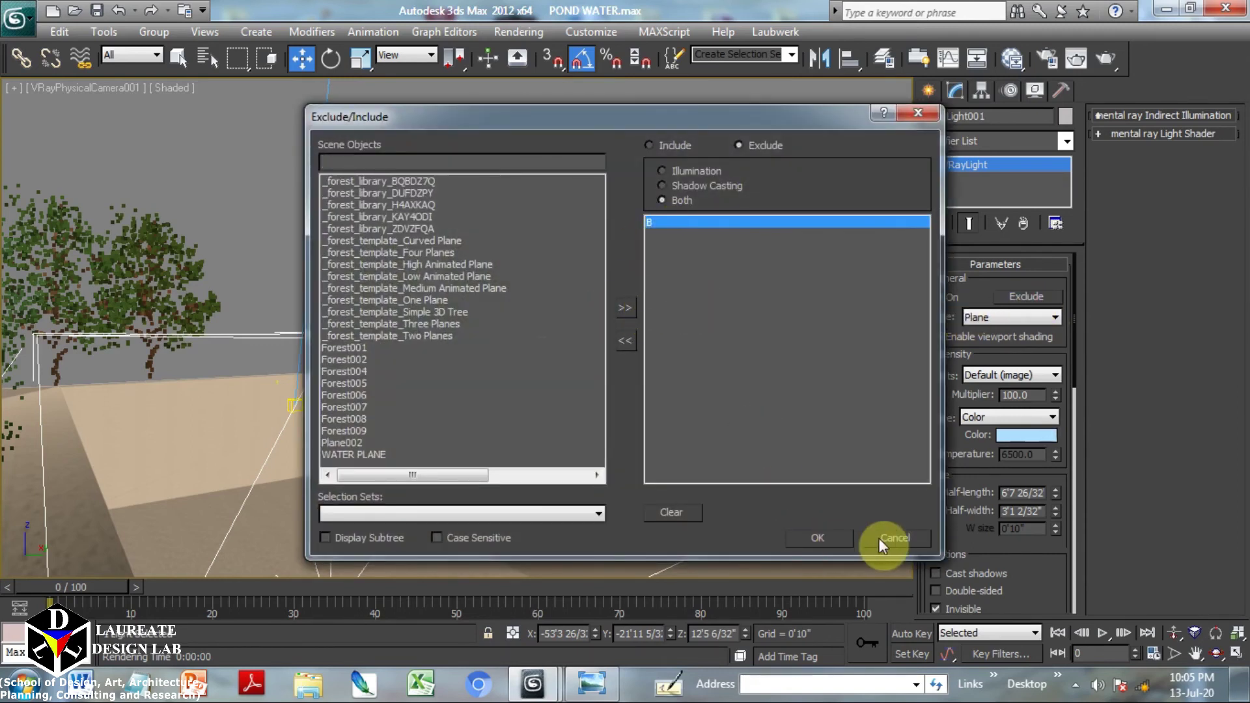
{"action": "left_click", "coordinate": [888, 537]}
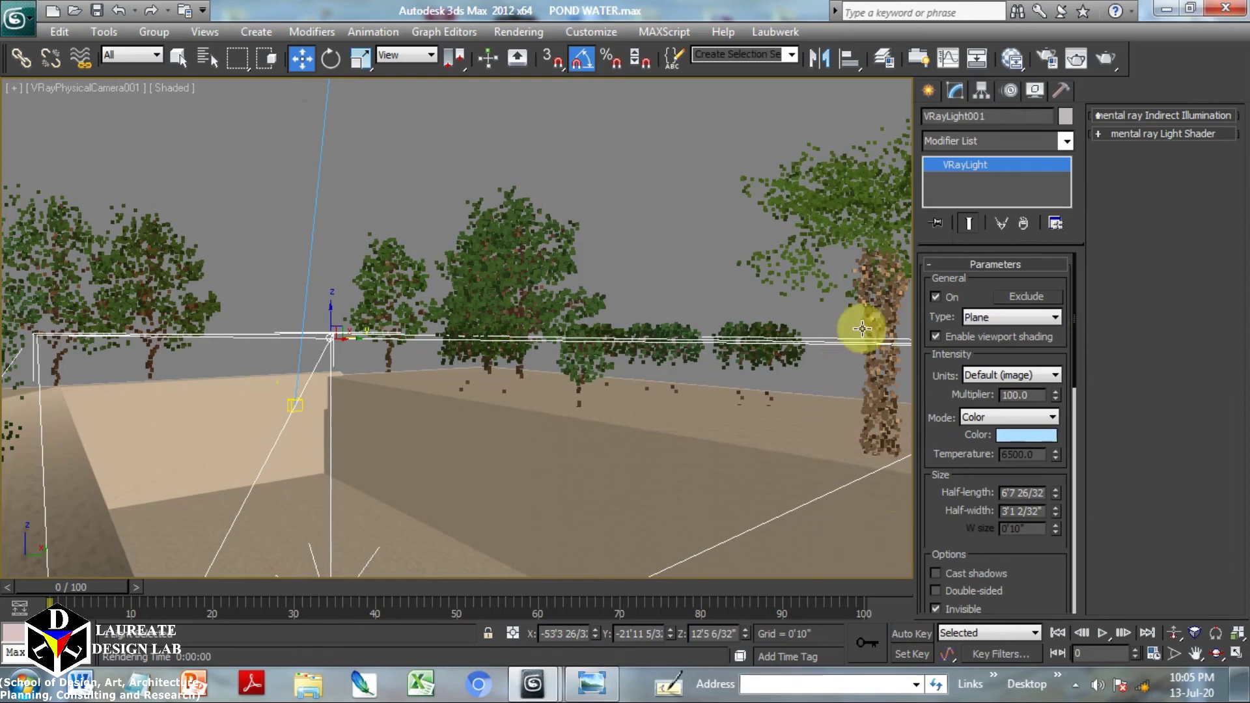
Re-render the pond view and sample the rendered sky as VRayLight001's colour
{"action": "left_click", "coordinate": [1104, 61]}
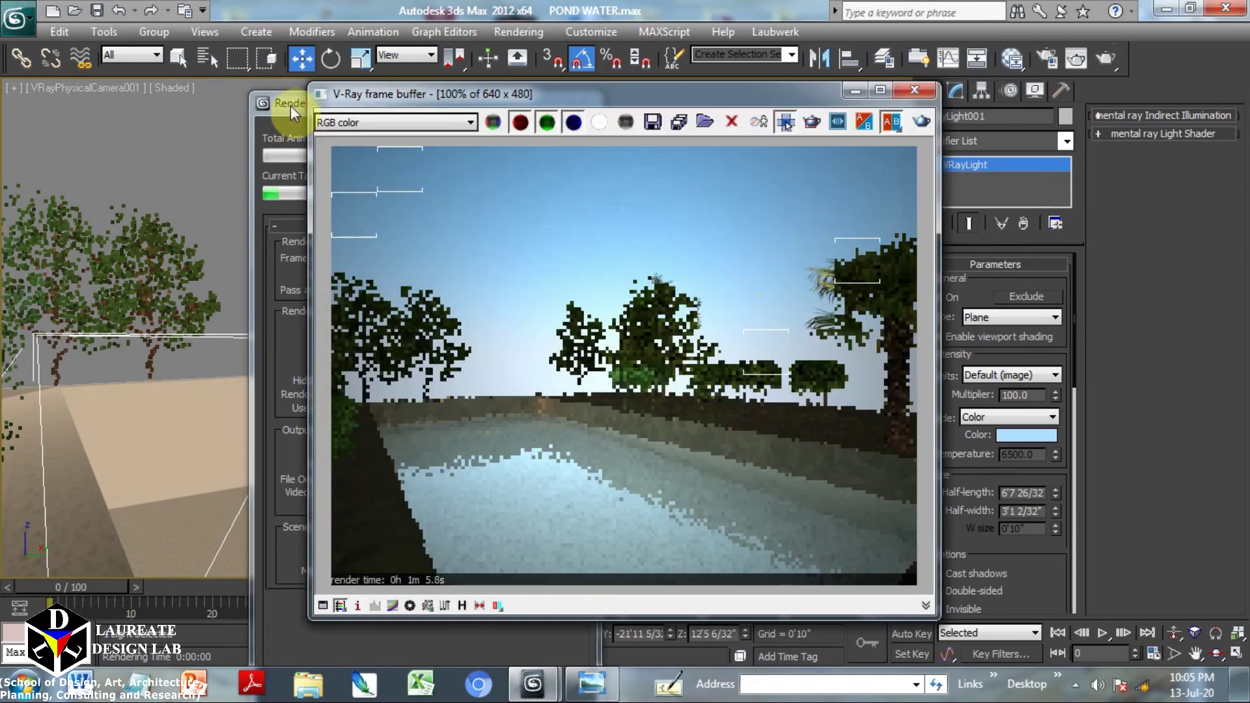
{"action": "left_click", "coordinate": [291, 105]}
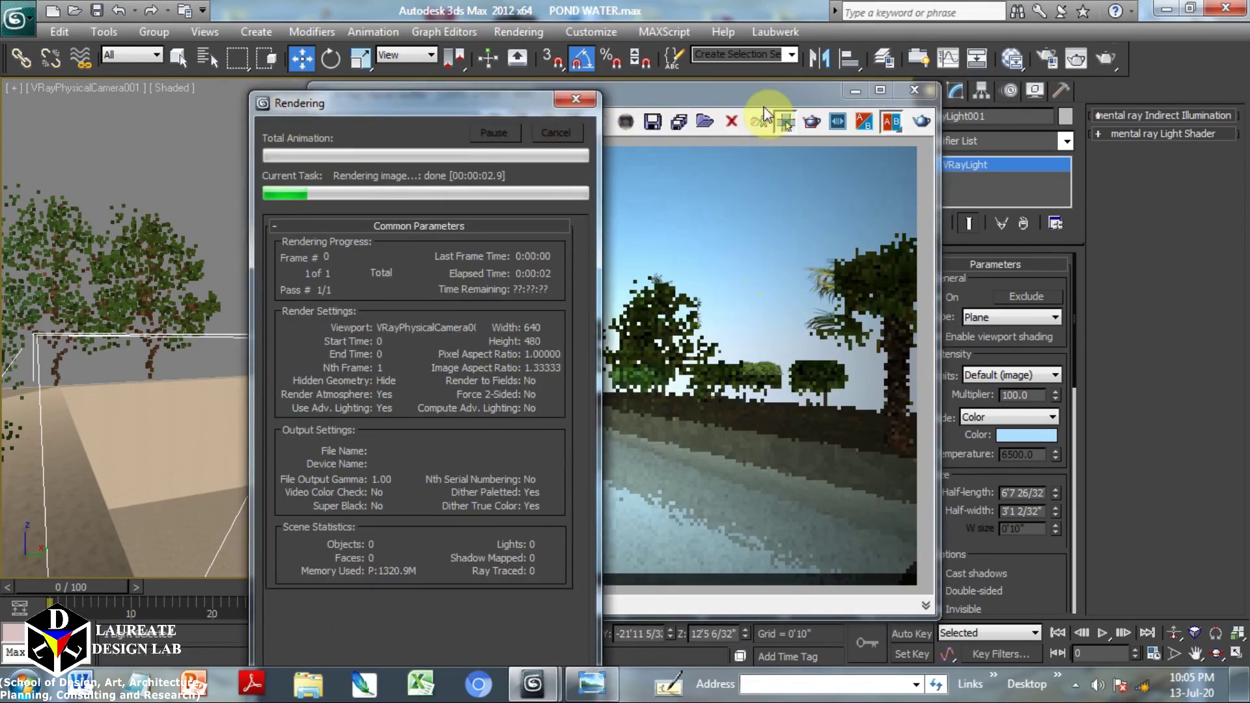
{"action": "left_click_drag", "start_coordinate": [769, 96], "coordinate": [557, 91]}
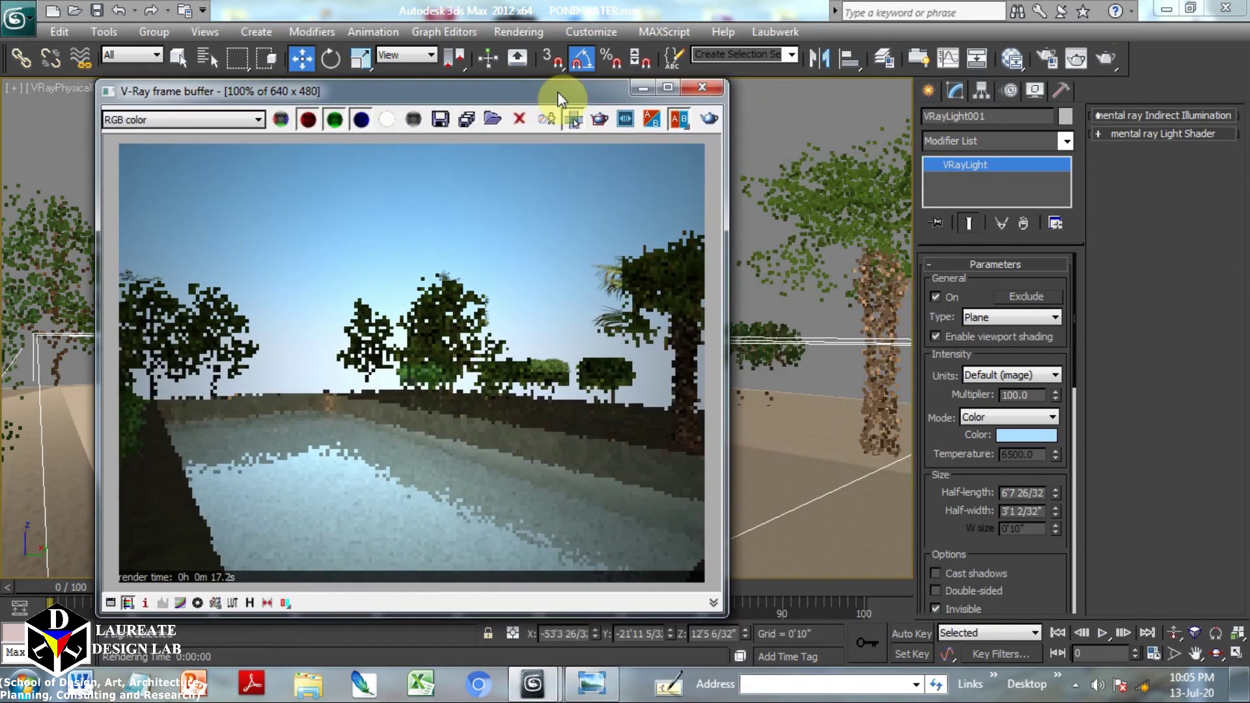
{"action": "left_click", "coordinate": [1017, 434]}
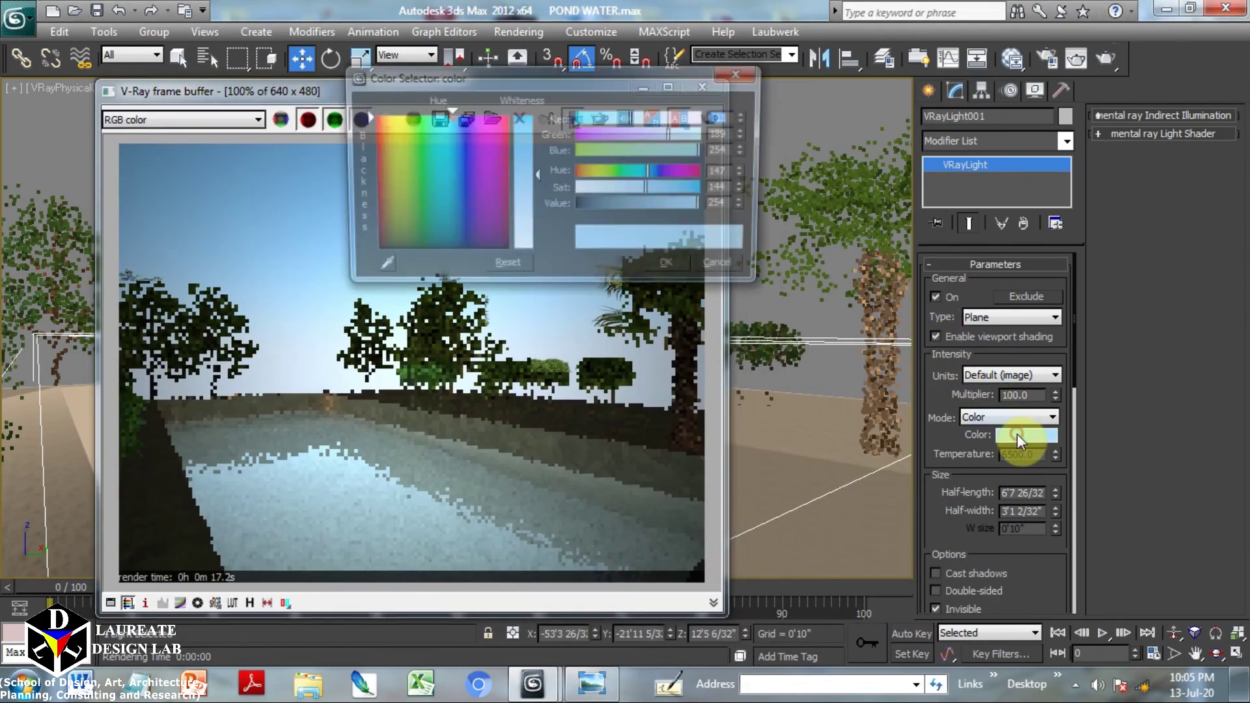
{"action": "left_click", "coordinate": [377, 268]}
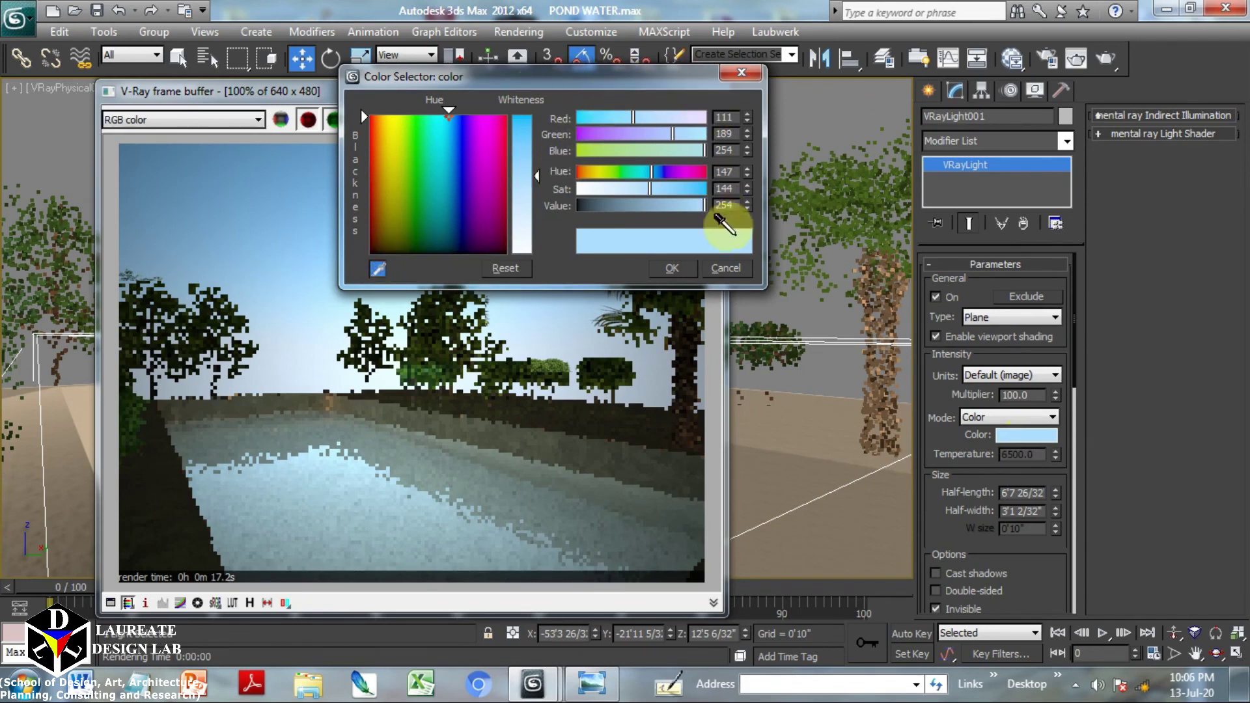
{"action": "left_click", "coordinate": [527, 308]}
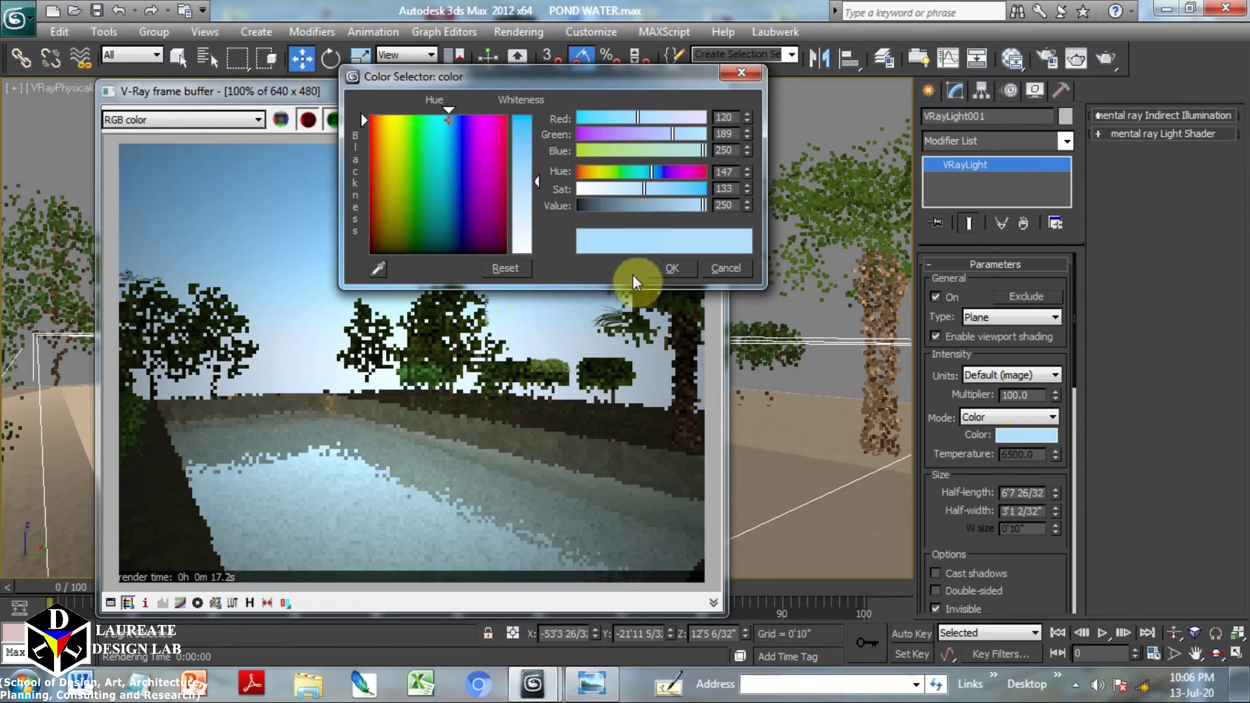
{"action": "left_click", "coordinate": [671, 269]}
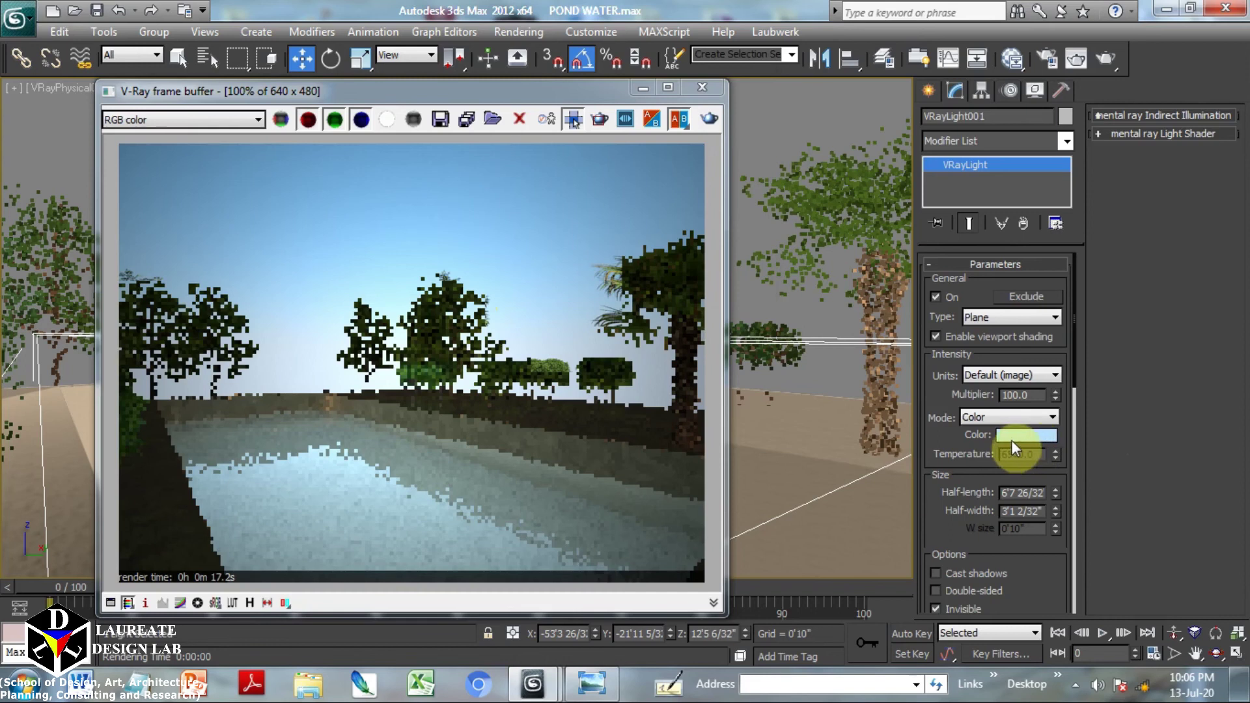
Resample a deeper sky blue, RGB 83, 161, 239, from the render as the light colour
{"action": "double_click", "coordinate": [1027, 394]}
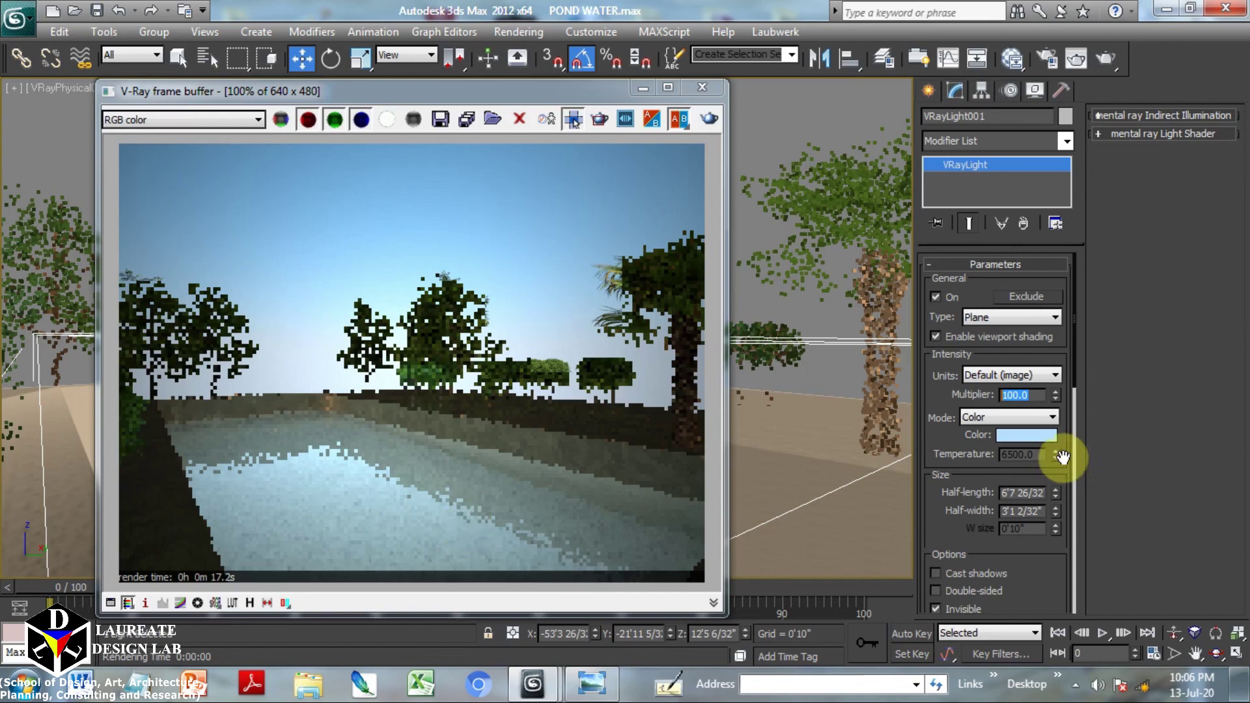
{"action": "left_click", "coordinate": [1037, 436]}
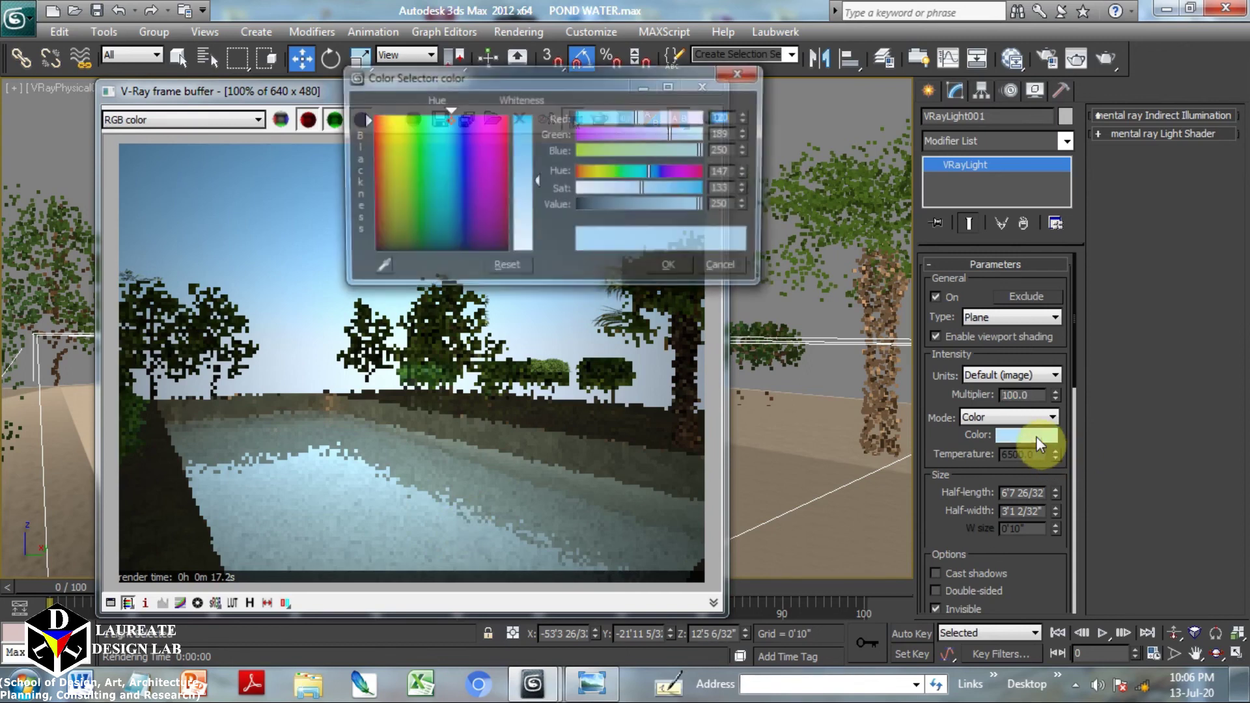
{"action": "left_click_drag", "start_coordinate": [600, 80], "coordinate": [806, 34]}
{"action": "left_click", "coordinate": [577, 218]}
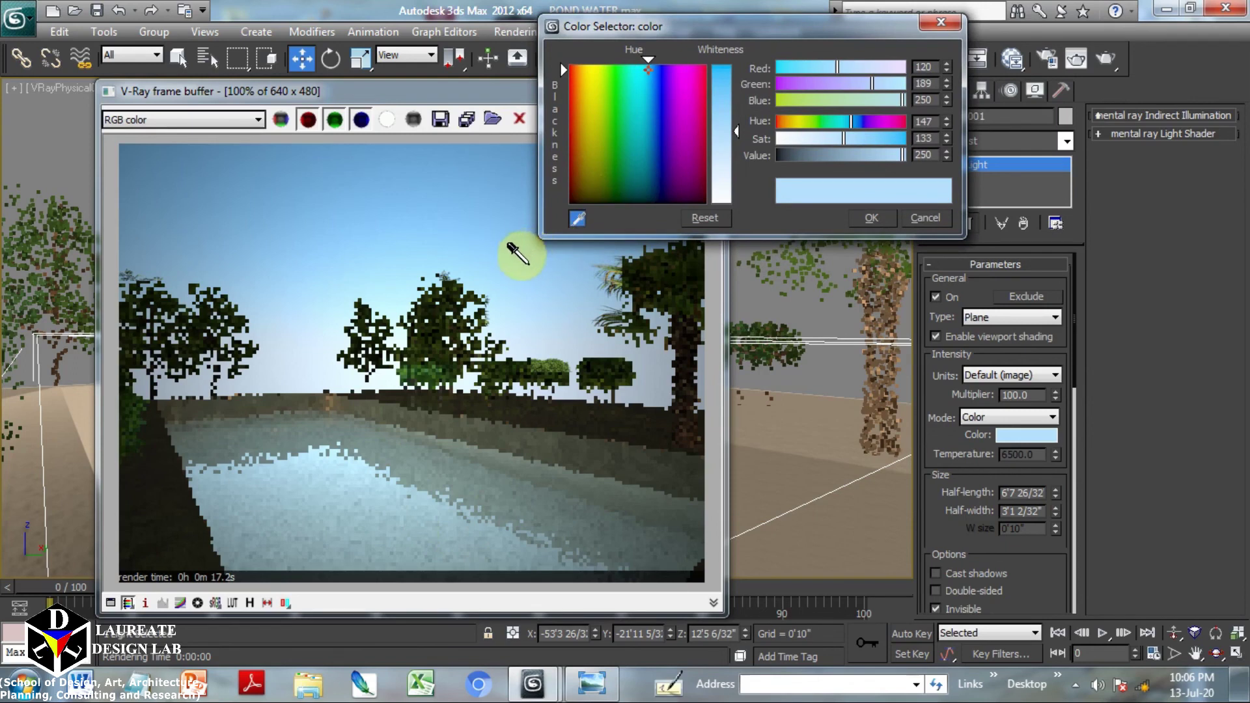
{"action": "left_click", "coordinate": [527, 260]}
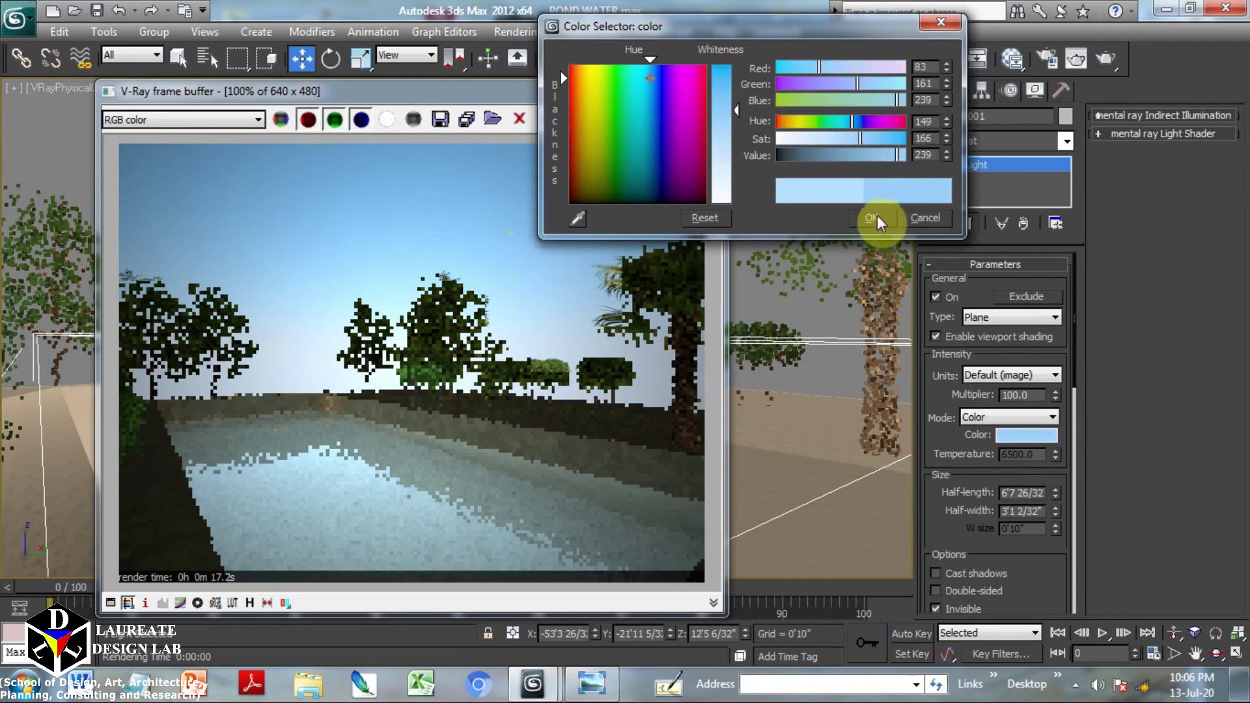
{"action": "left_click", "coordinate": [877, 218]}
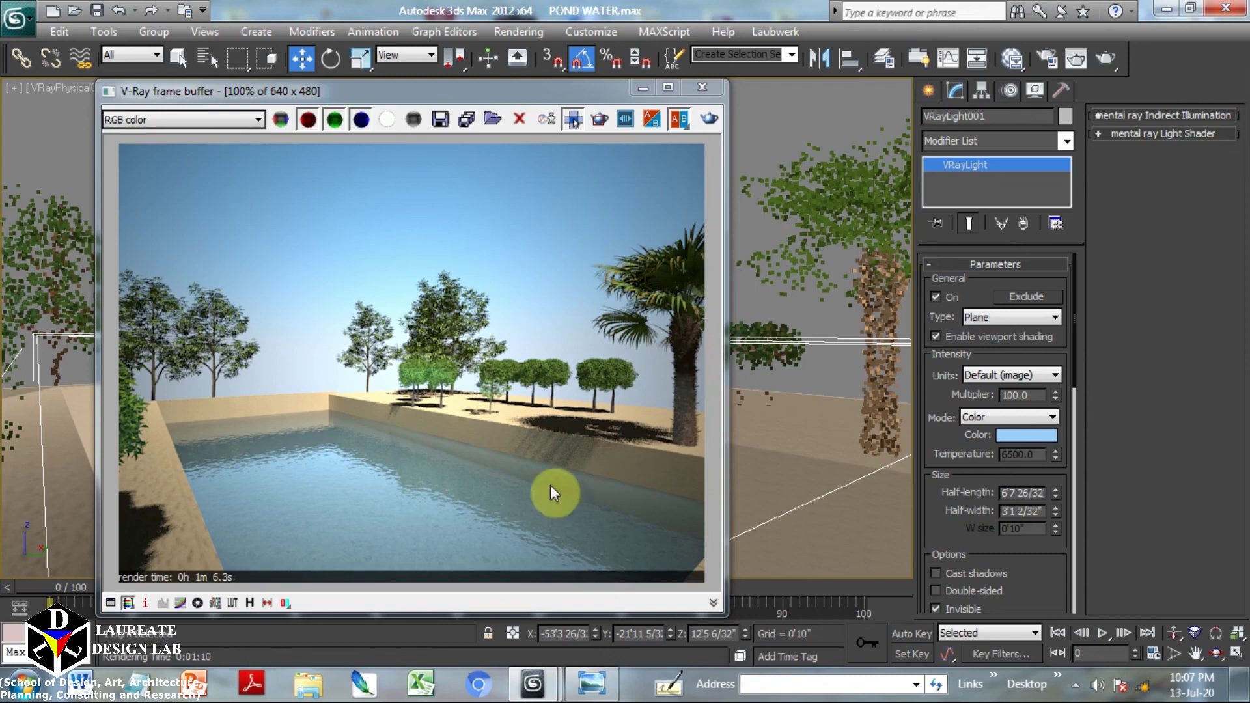
Open the save-image option for the finished sky-blue-lit pond render
{"action": "left_click", "coordinate": [444, 121]}
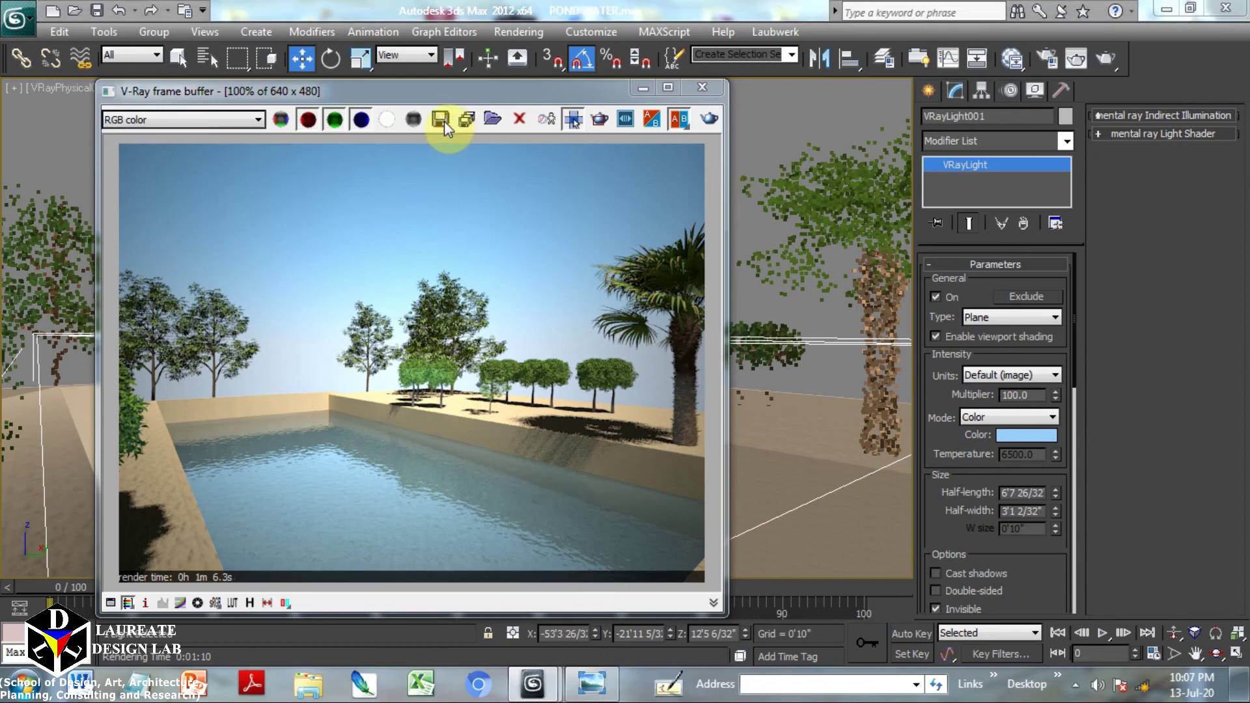